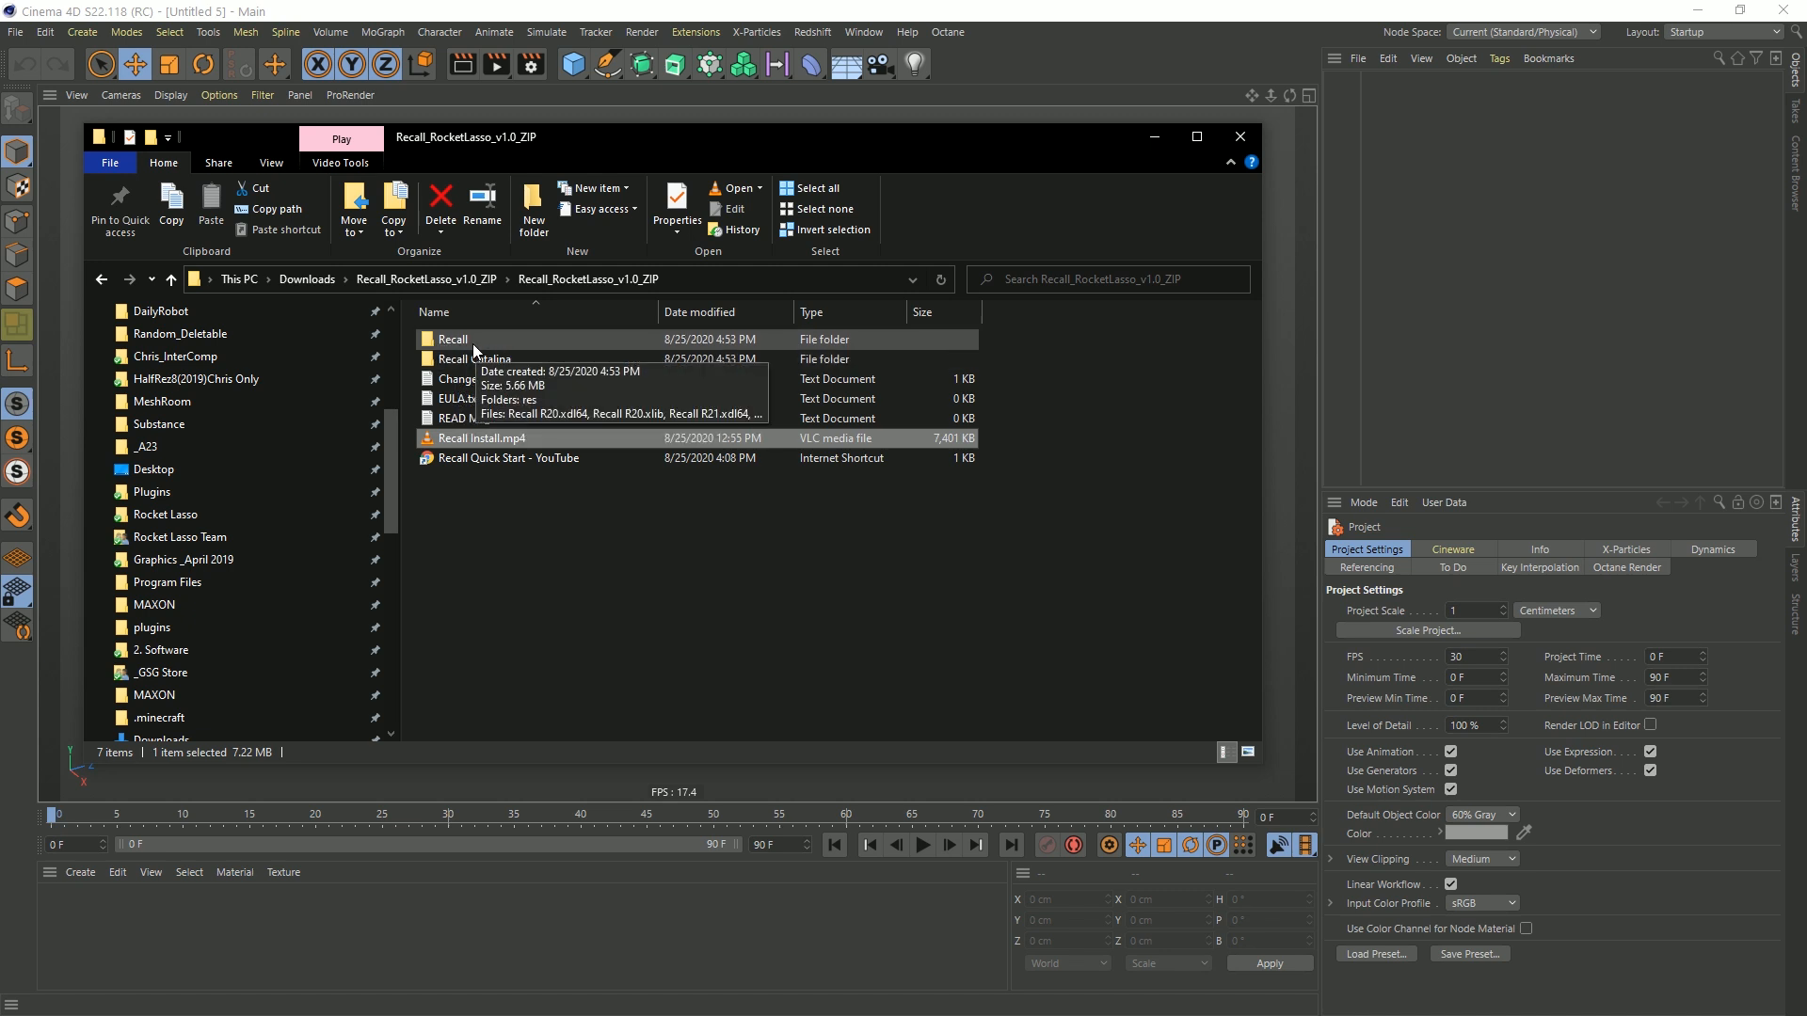
- Open the plugins folder inside the Cinema 4D preferences folder, starting from the program's preferences
{"action": "left_click", "coordinate": [999, 19]}
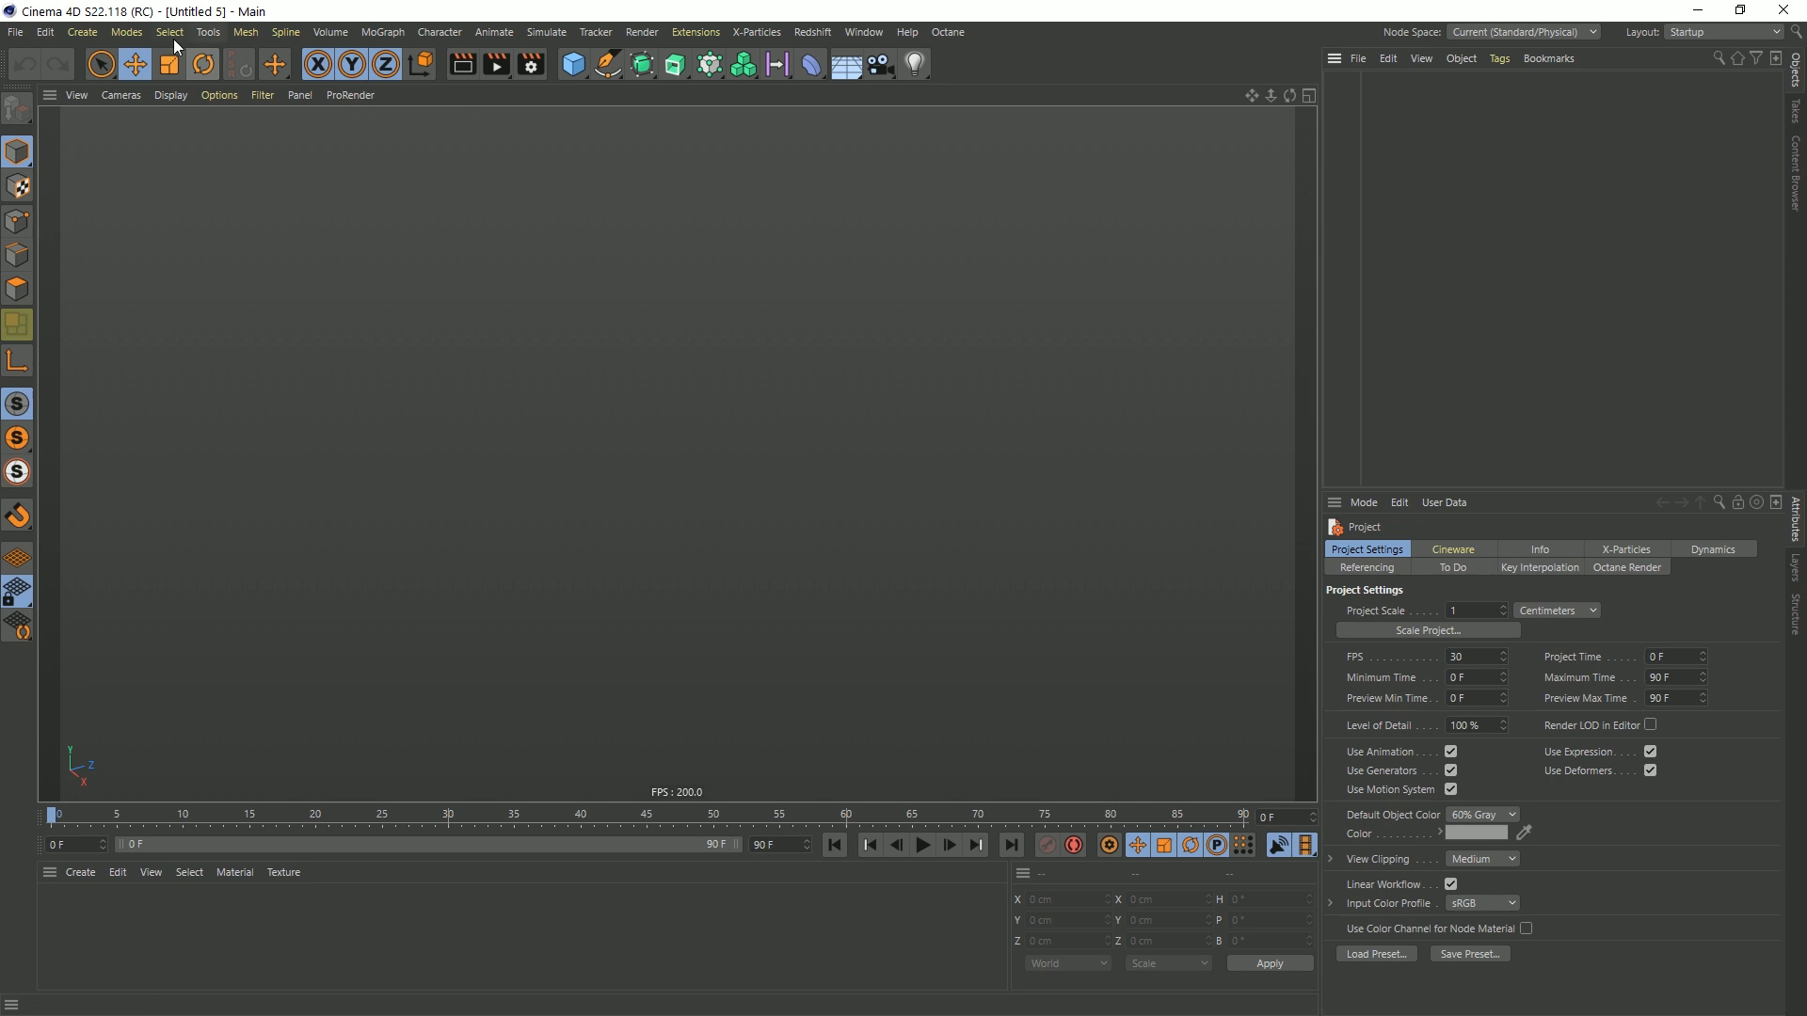
{"action": "left_click", "coordinate": [45, 32]}
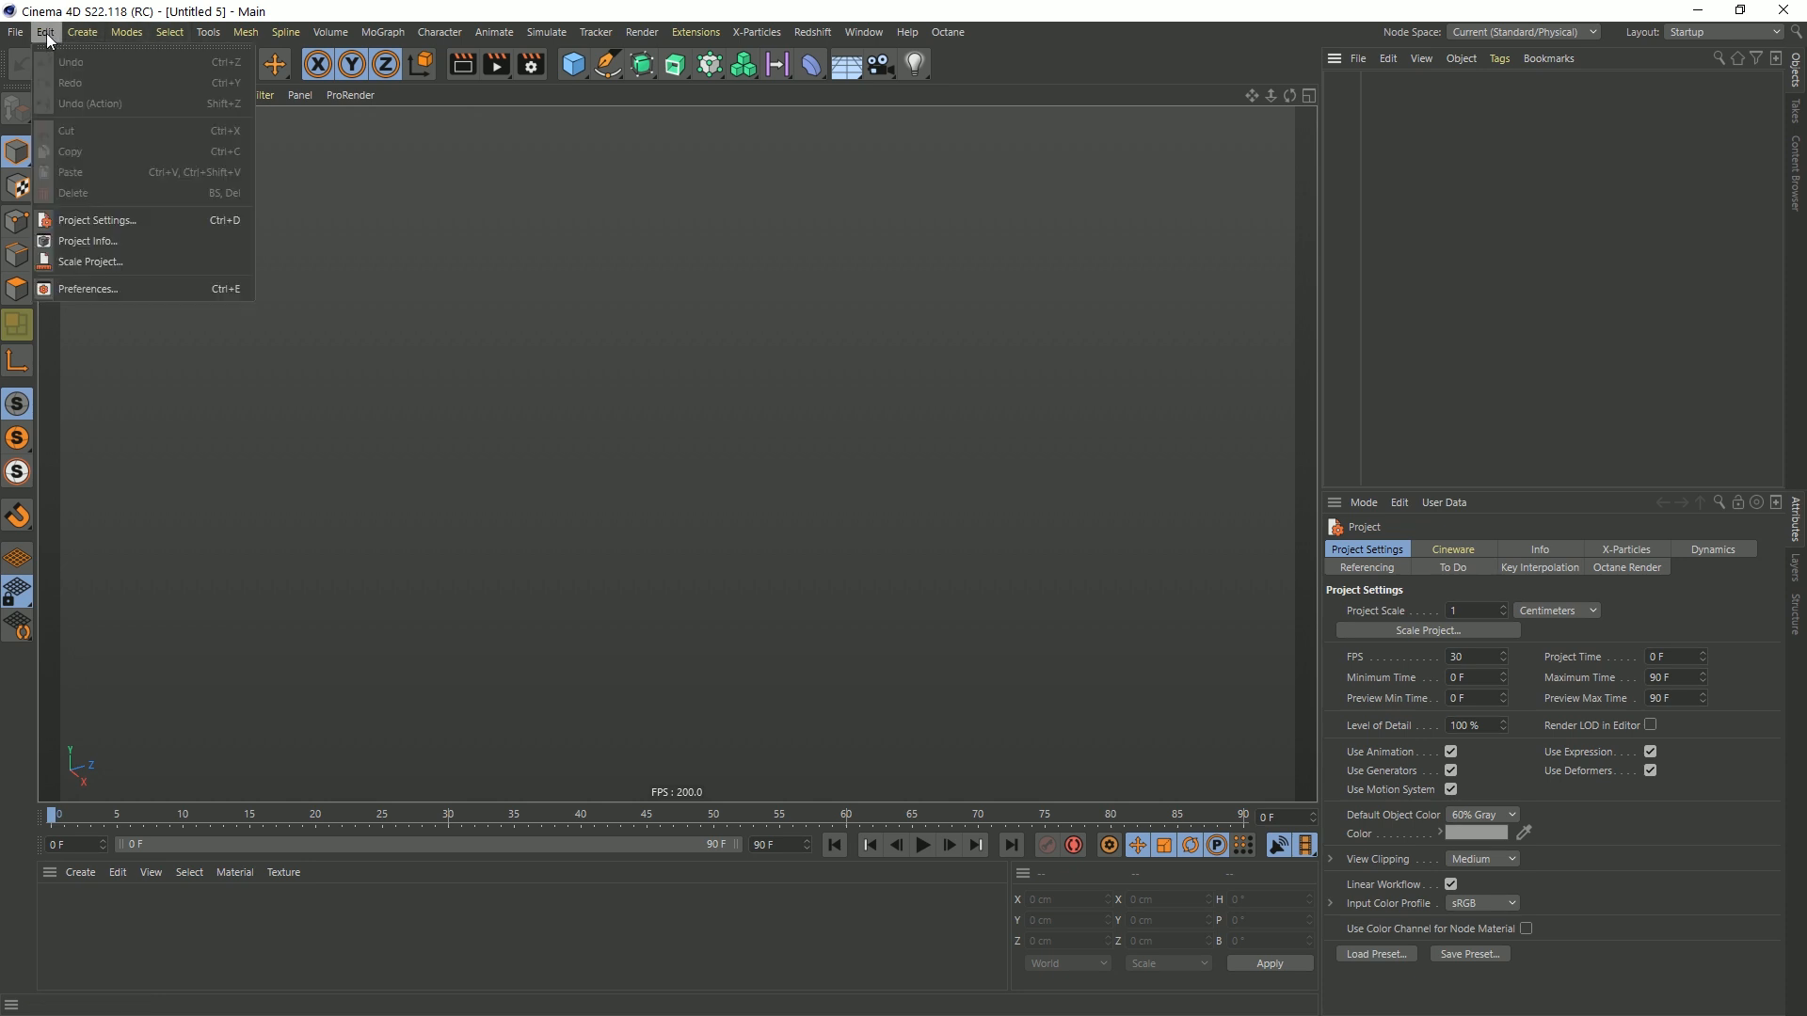
{"action": "left_click", "coordinate": [102, 290]}
{"action": "left_click_drag", "start_coordinate": [151, 281], "coordinate": [231, 168]}
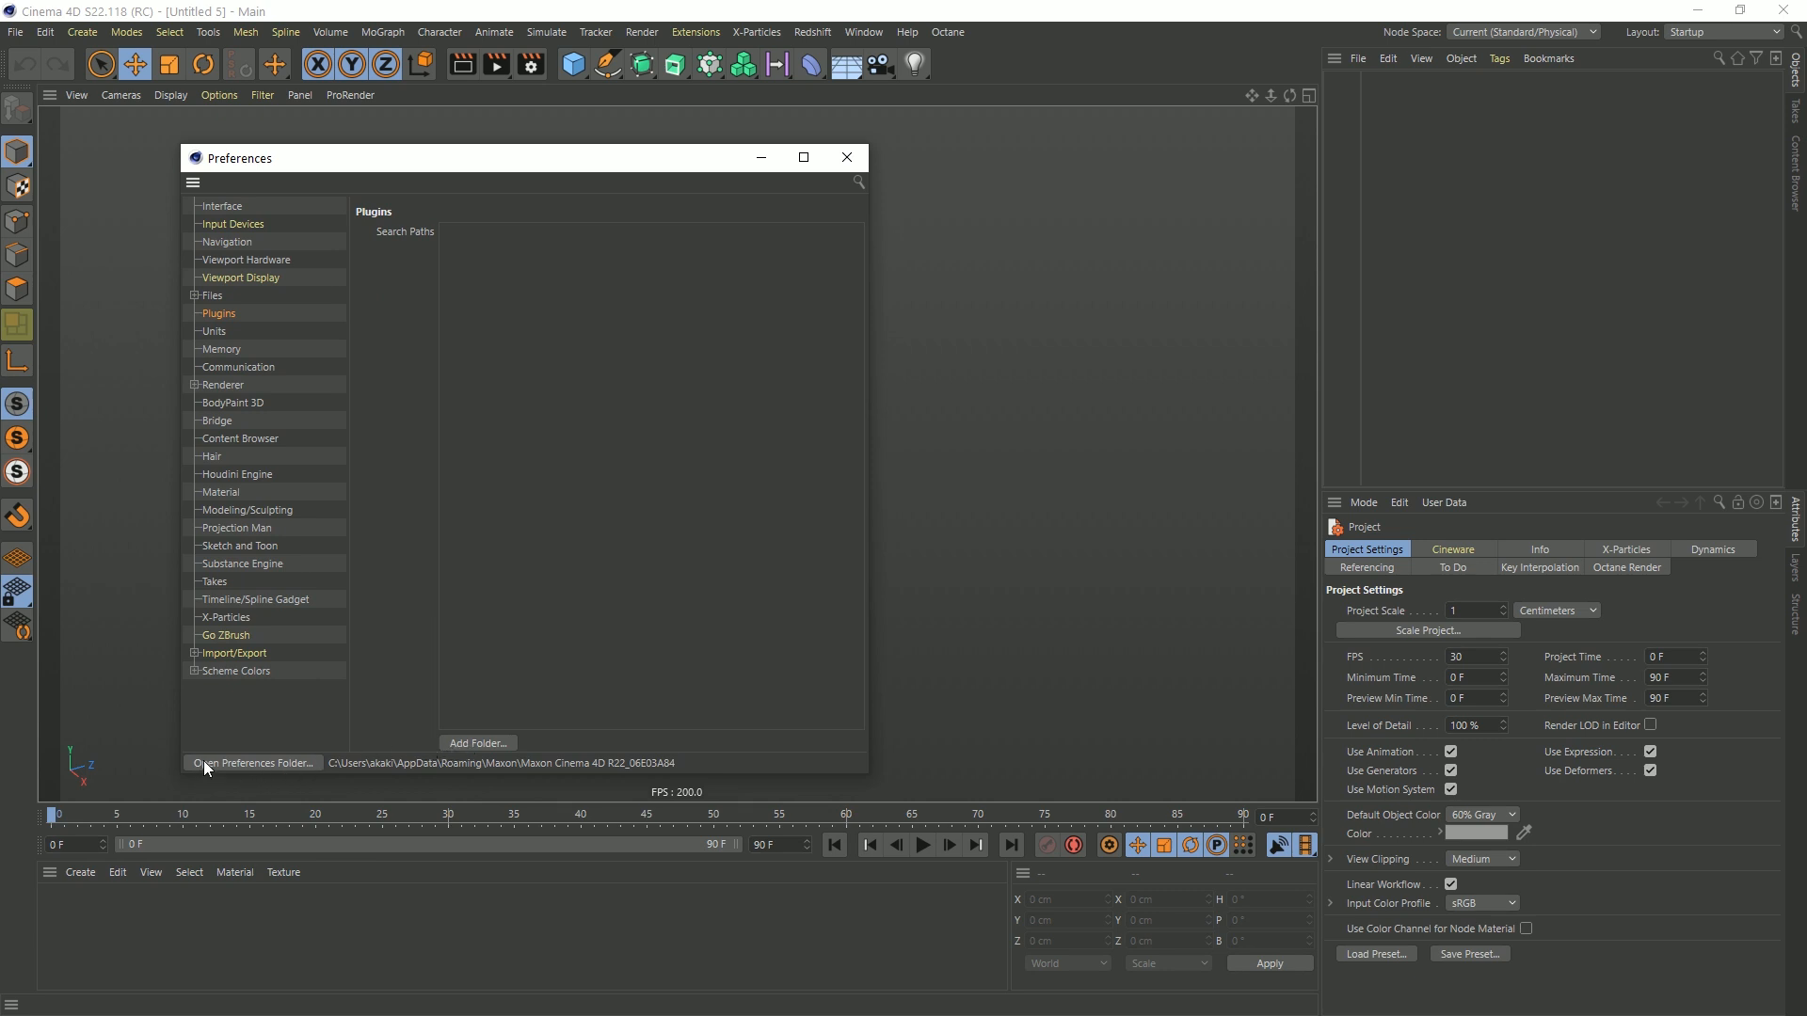
{"action": "left_click", "coordinate": [297, 764]}
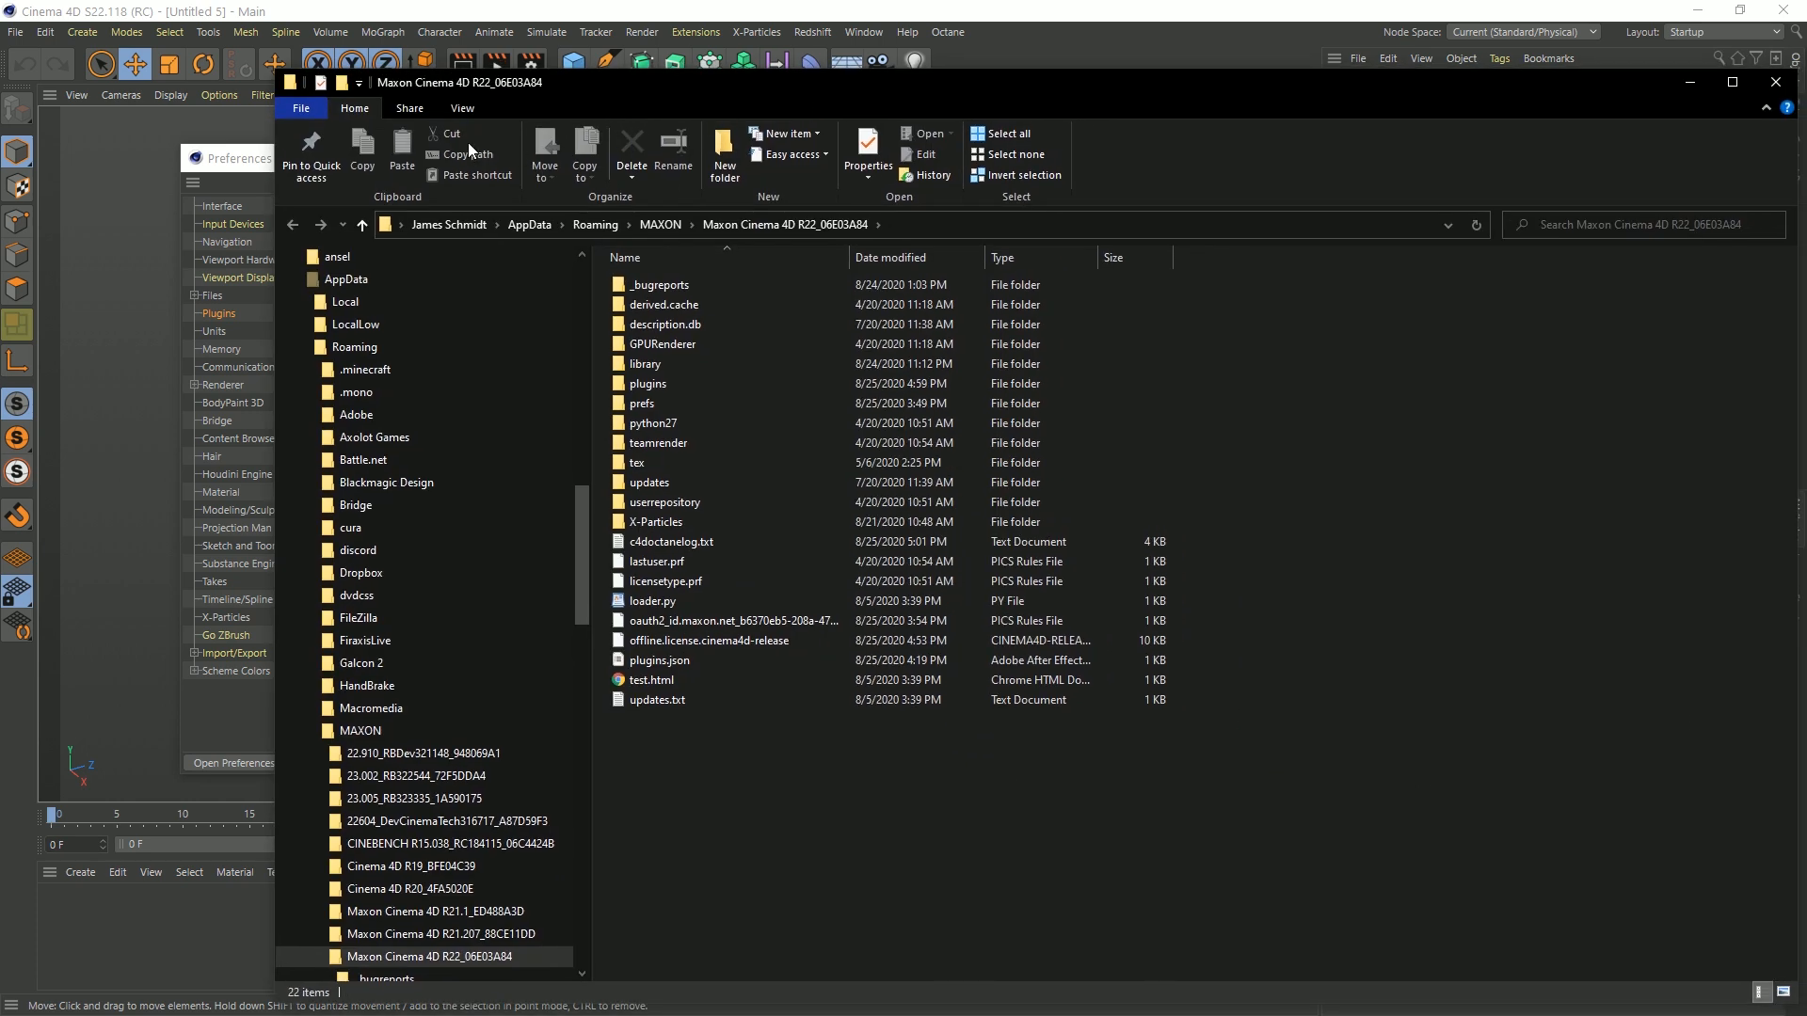
{"action": "left_click_drag", "start_coordinate": [701, 82], "coordinate": [1059, 175]}
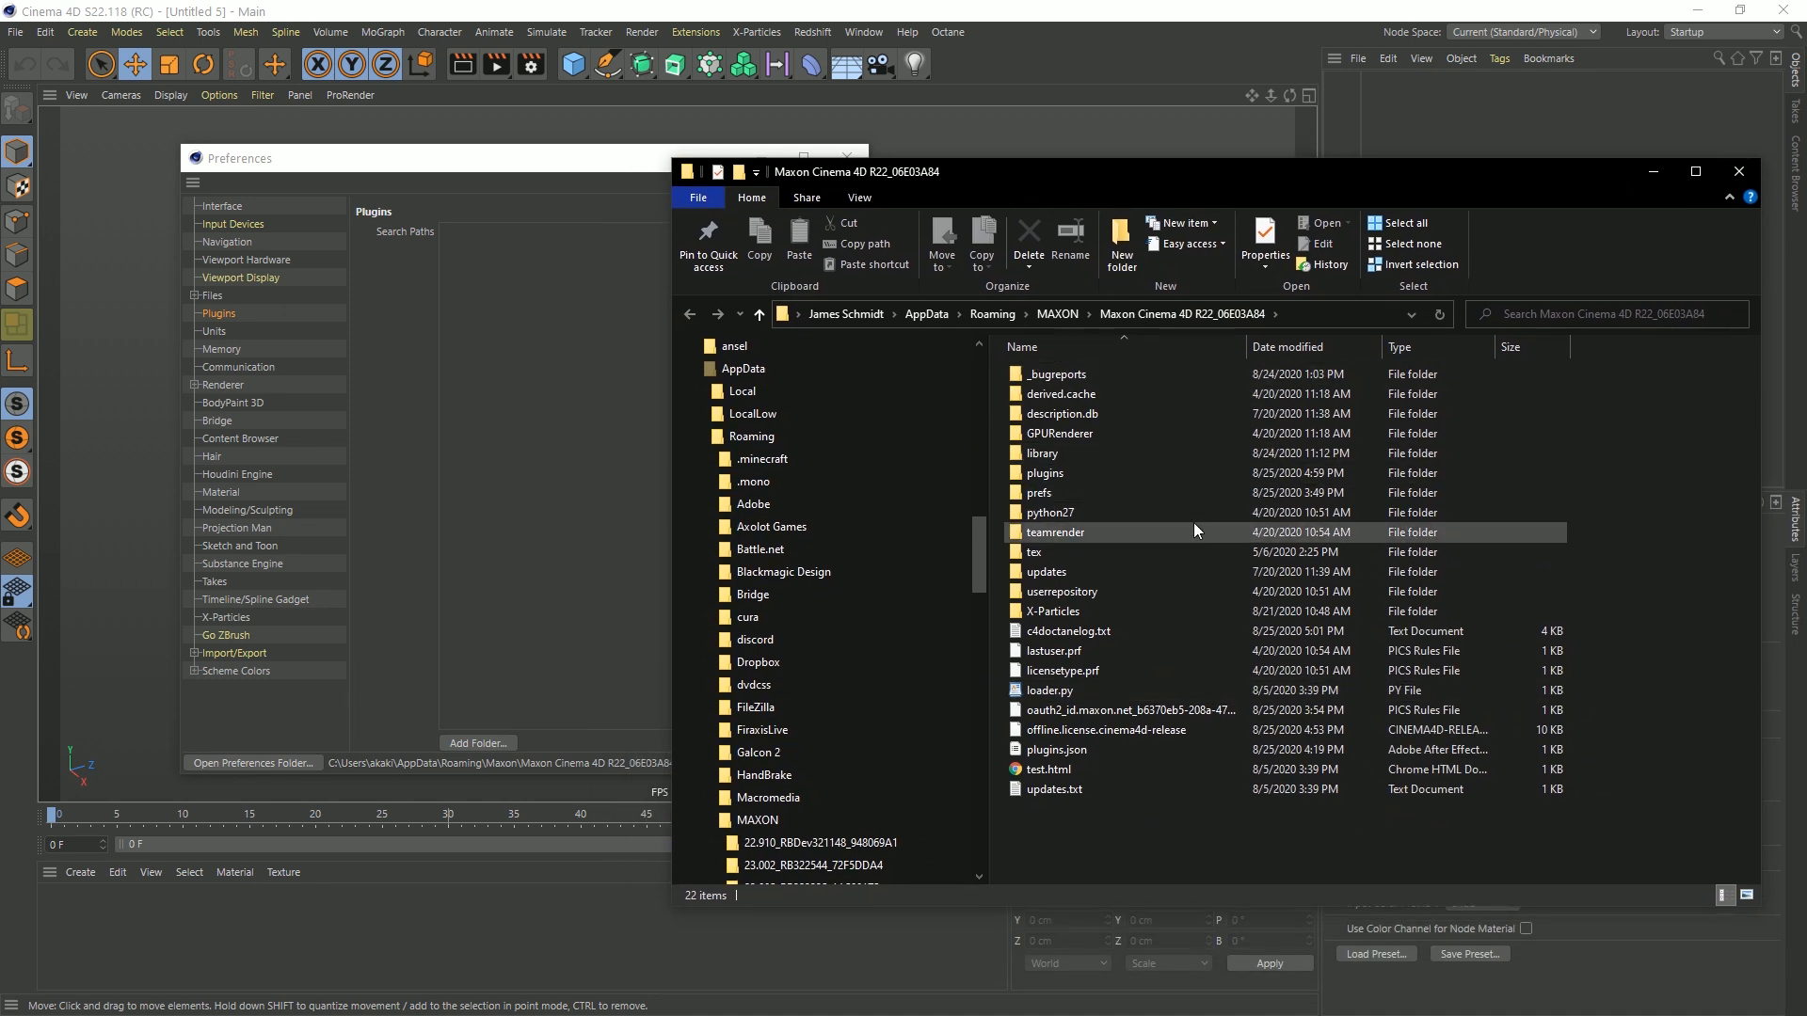
{"action": "double_click", "coordinate": [1040, 474]}
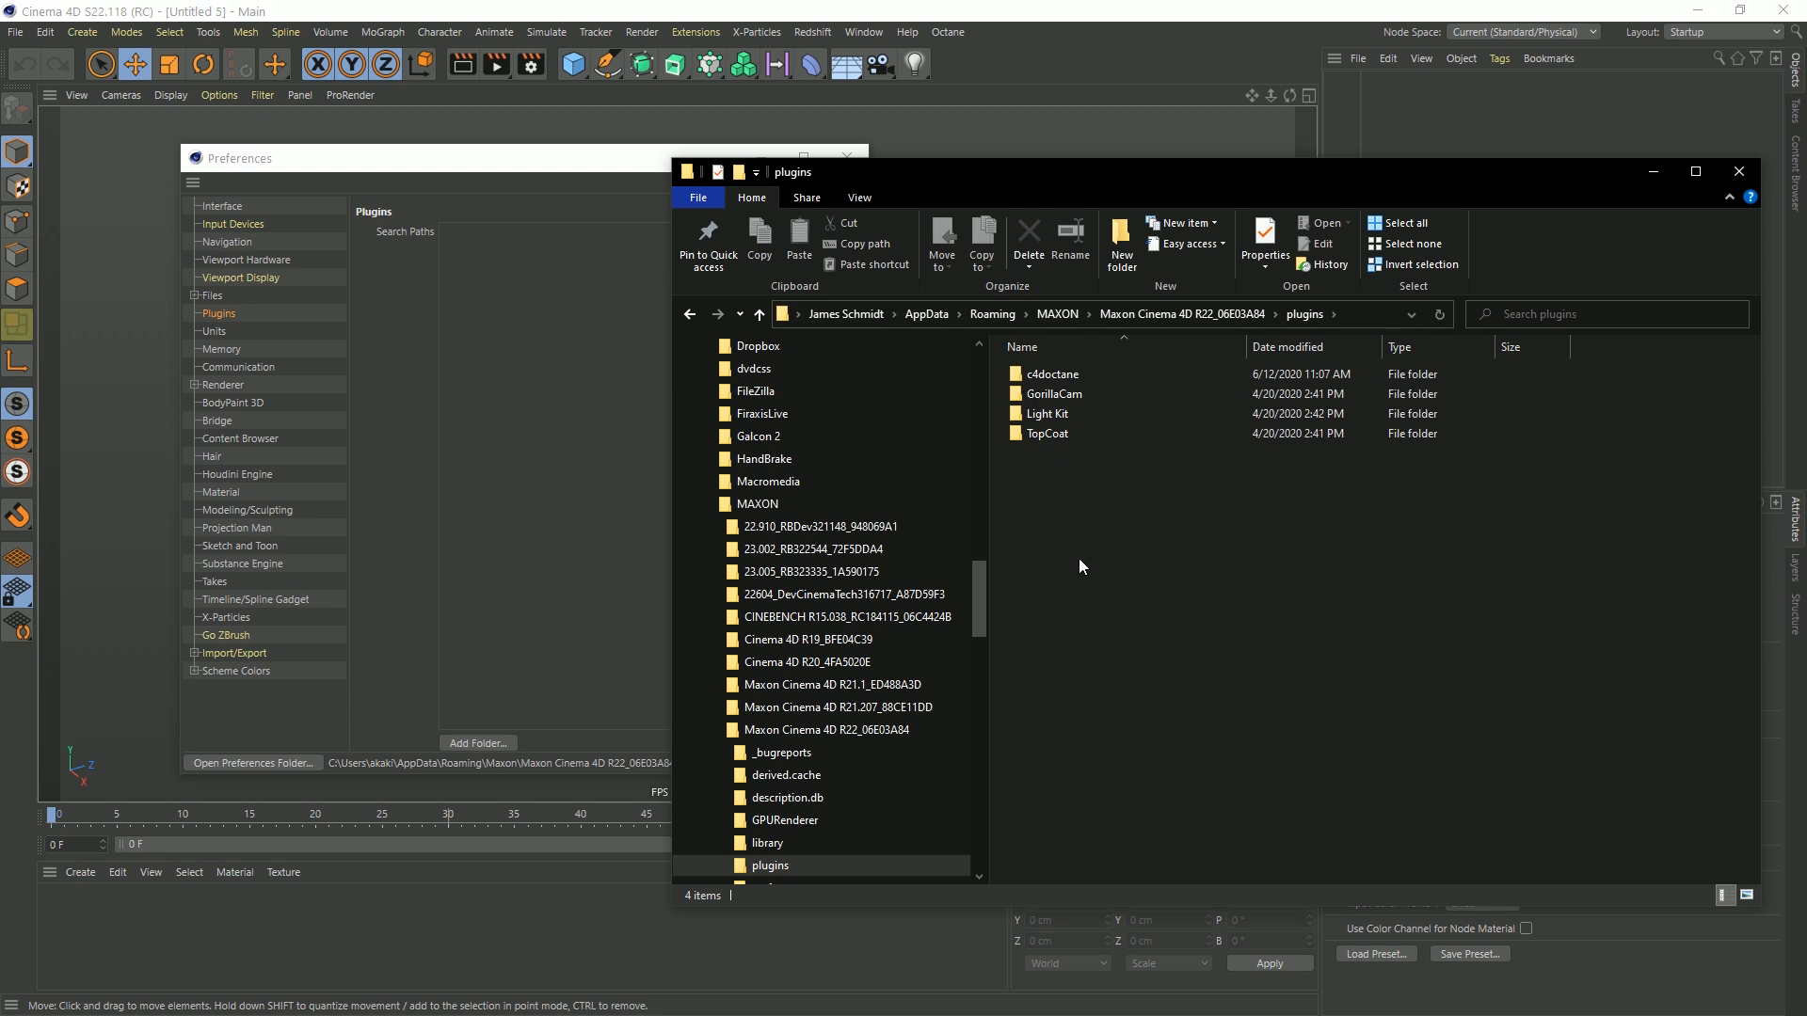
- Copy the Recall folder from the unzipped Recall_RocketLasso_v1.0_ZIP download into the plugins folder
{"action": "key", "text": "alt+Tab"}
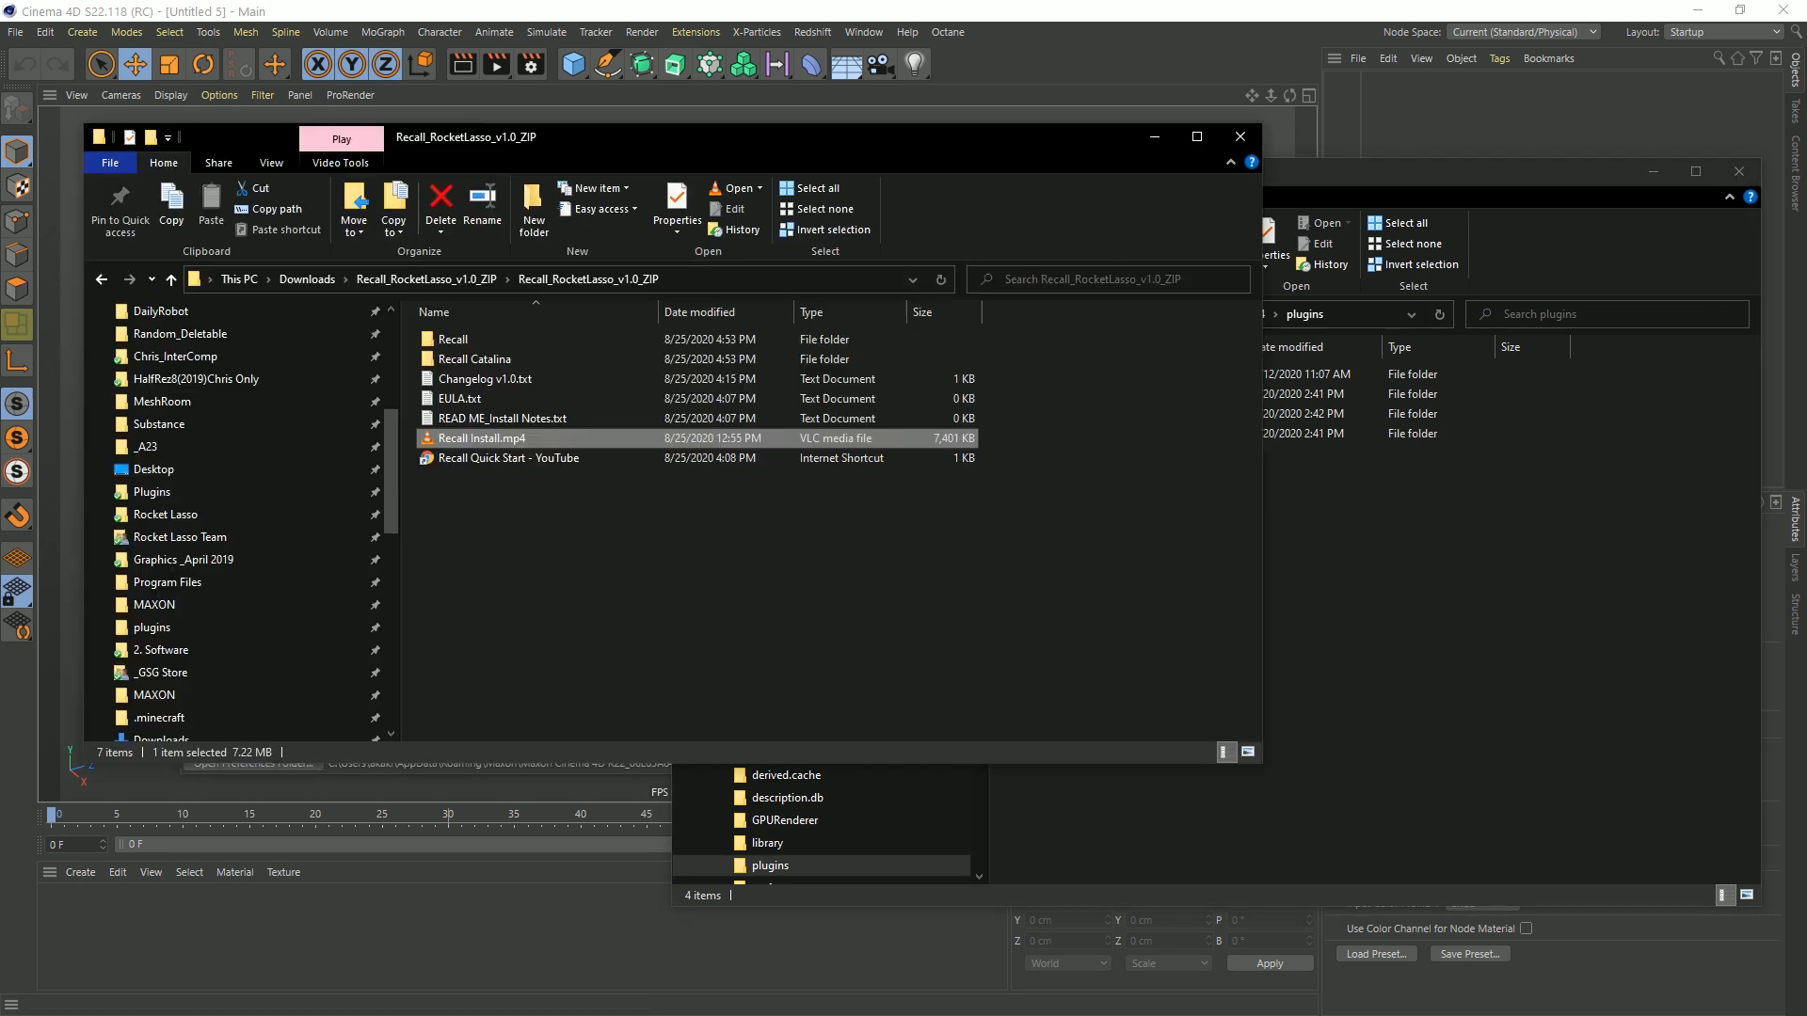
{"action": "left_click_drag", "start_coordinate": [606, 135], "coordinate": [549, 143]}
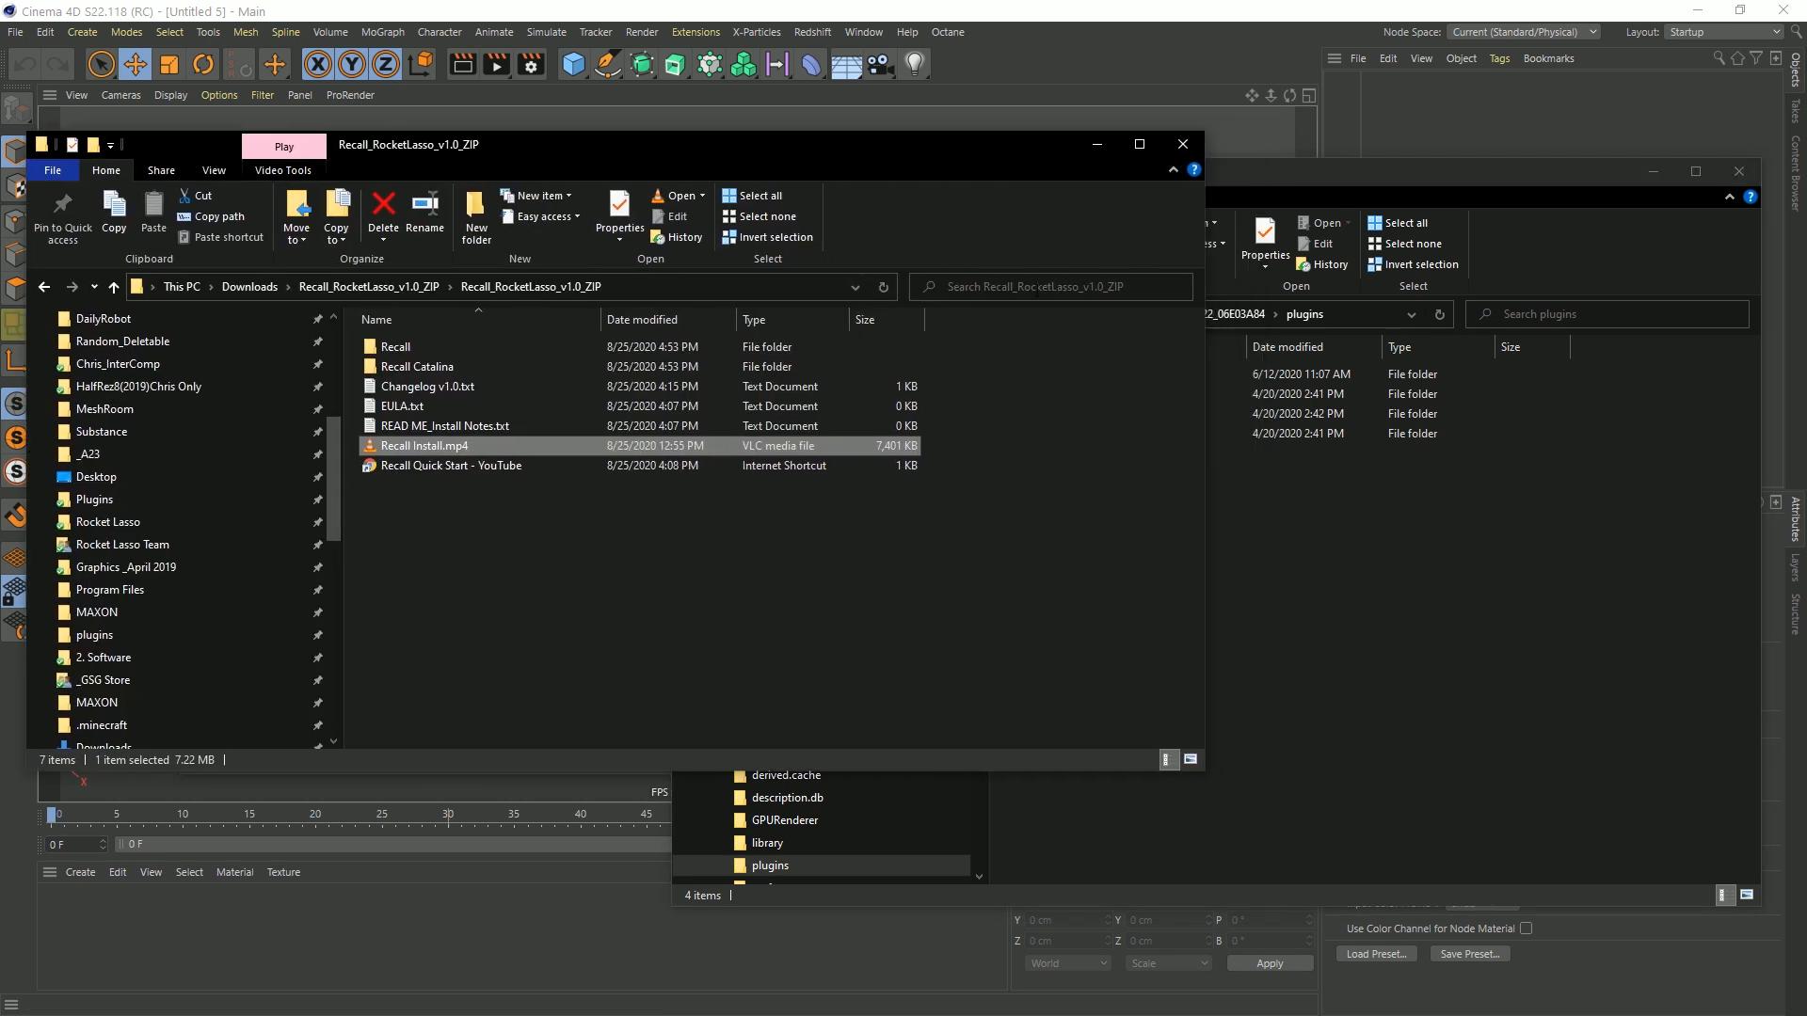
{"action": "left_click_drag", "start_coordinate": [1199, 303], "coordinate": [956, 303]}
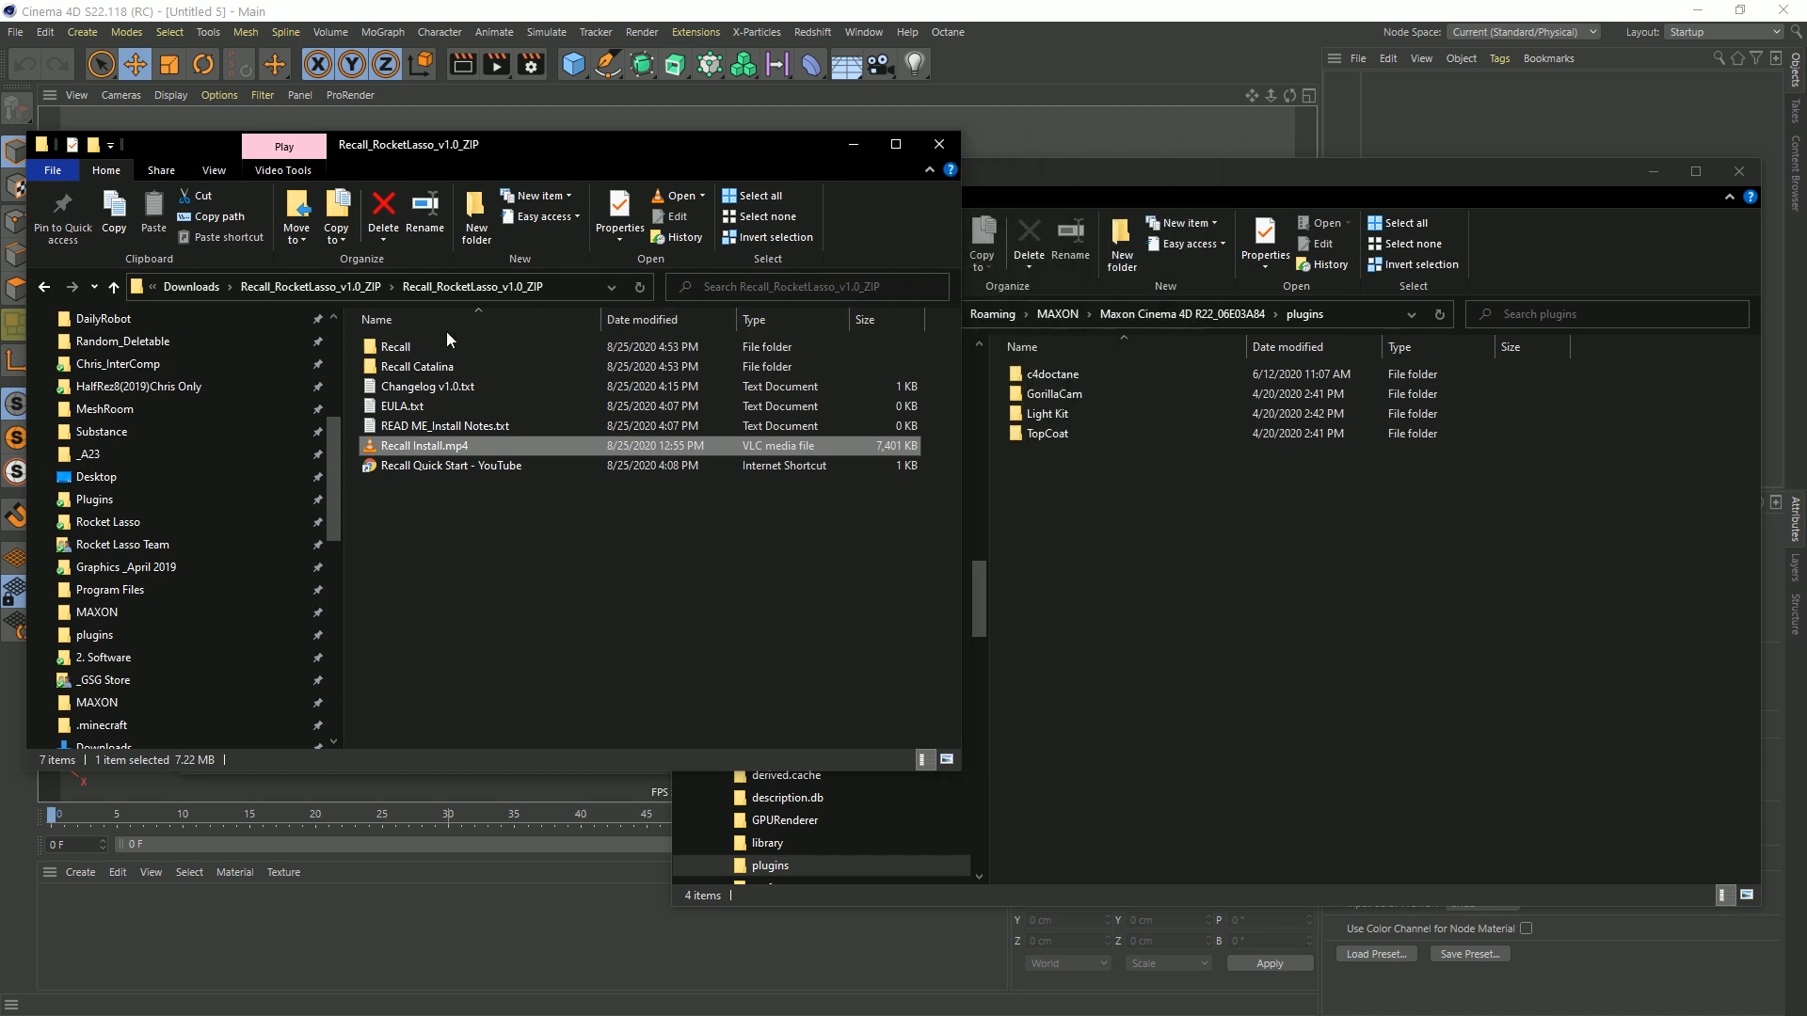
{"action": "left_click_drag", "start_coordinate": [367, 348], "coordinate": [1161, 577]}
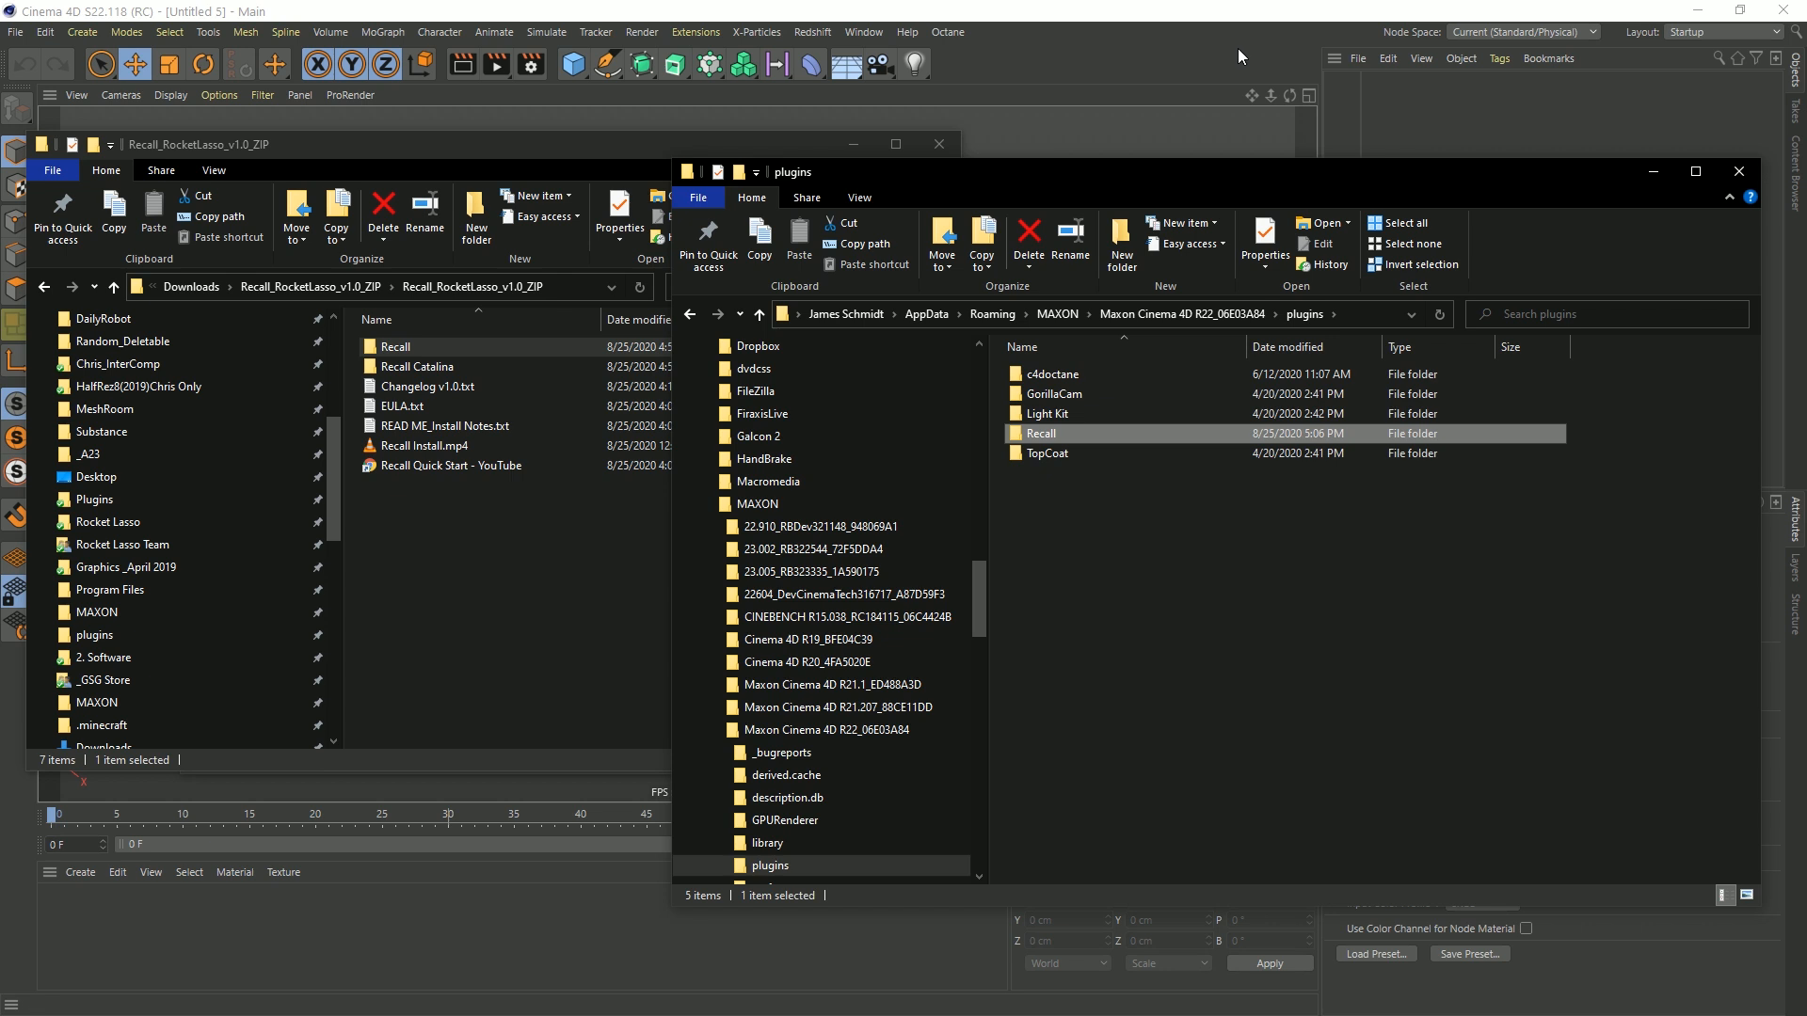
- Delete the Recall folder from the plugins folder and return to the Recall_RocketLasso_v1.0_ZIP folder
{"action": "right_click", "coordinate": [1047, 434]}
{"action": "left_click", "coordinate": [879, 916]}
{"action": "left_click", "coordinate": [424, 521]}
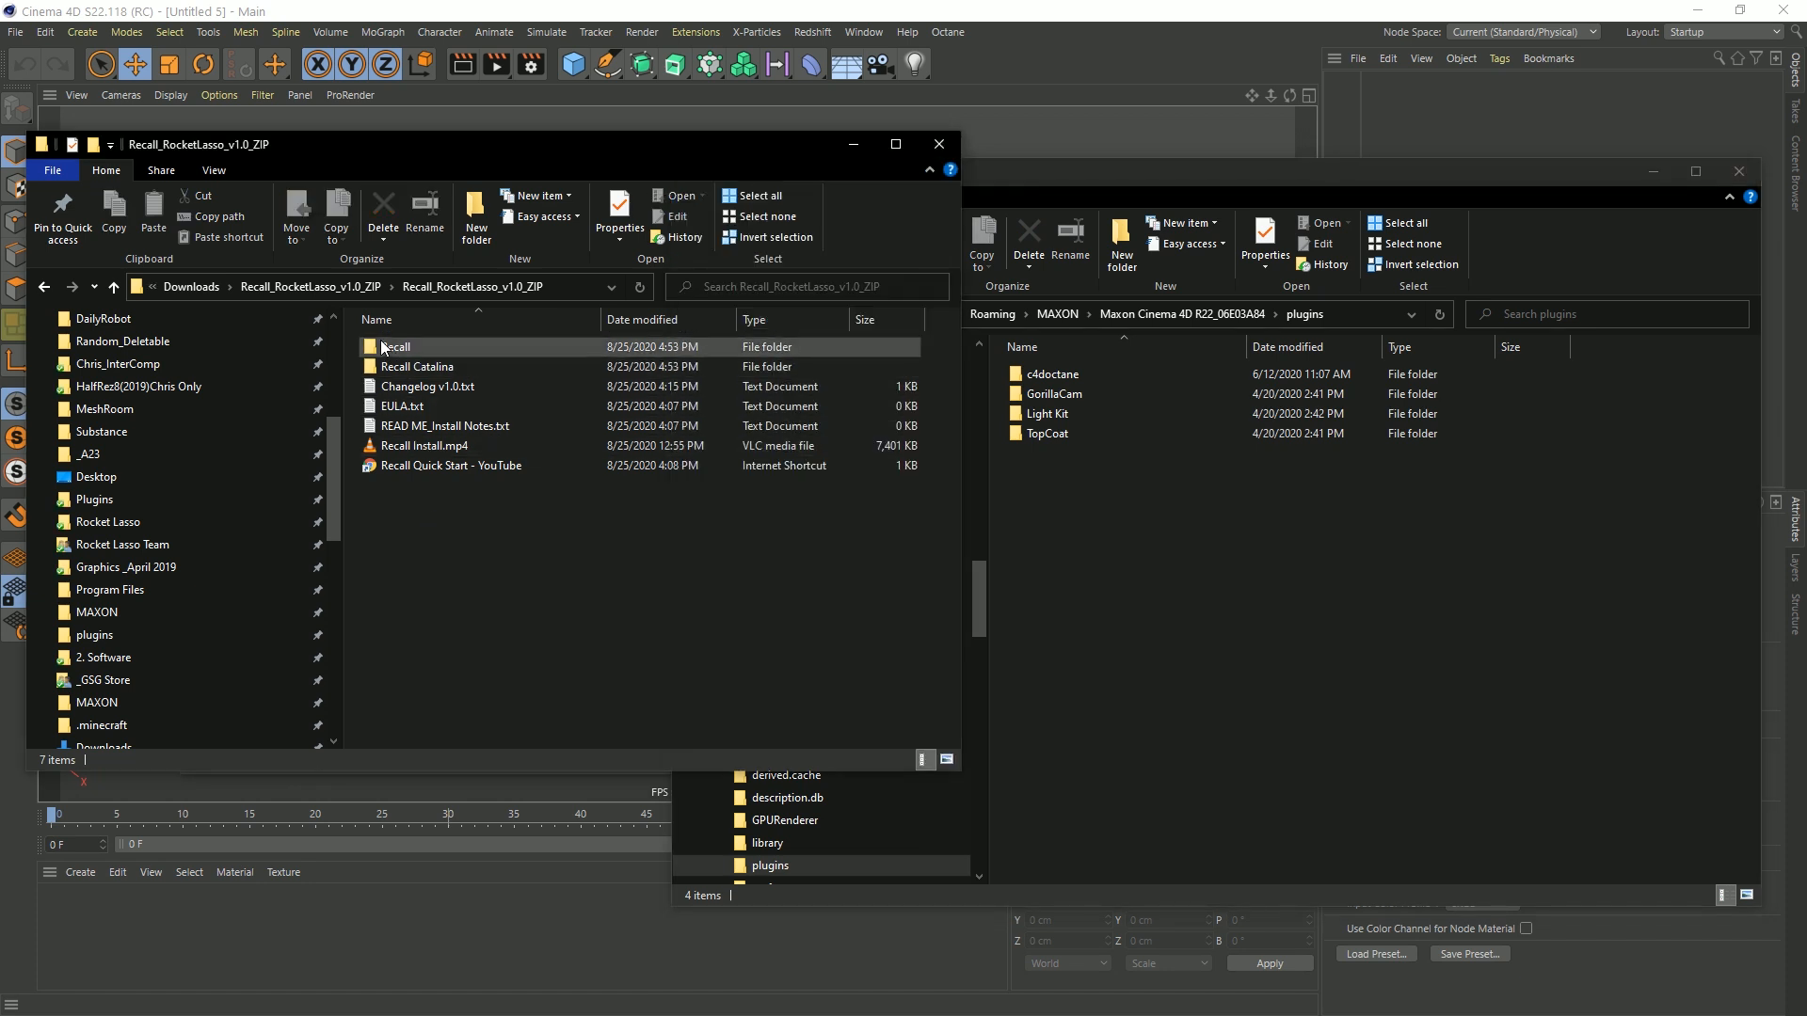
- Copy the Recall folder from the unzipped download and paste it onto the Desktop
{"action": "left_click", "coordinate": [379, 344]}
{"action": "right_click", "coordinate": [379, 347]}
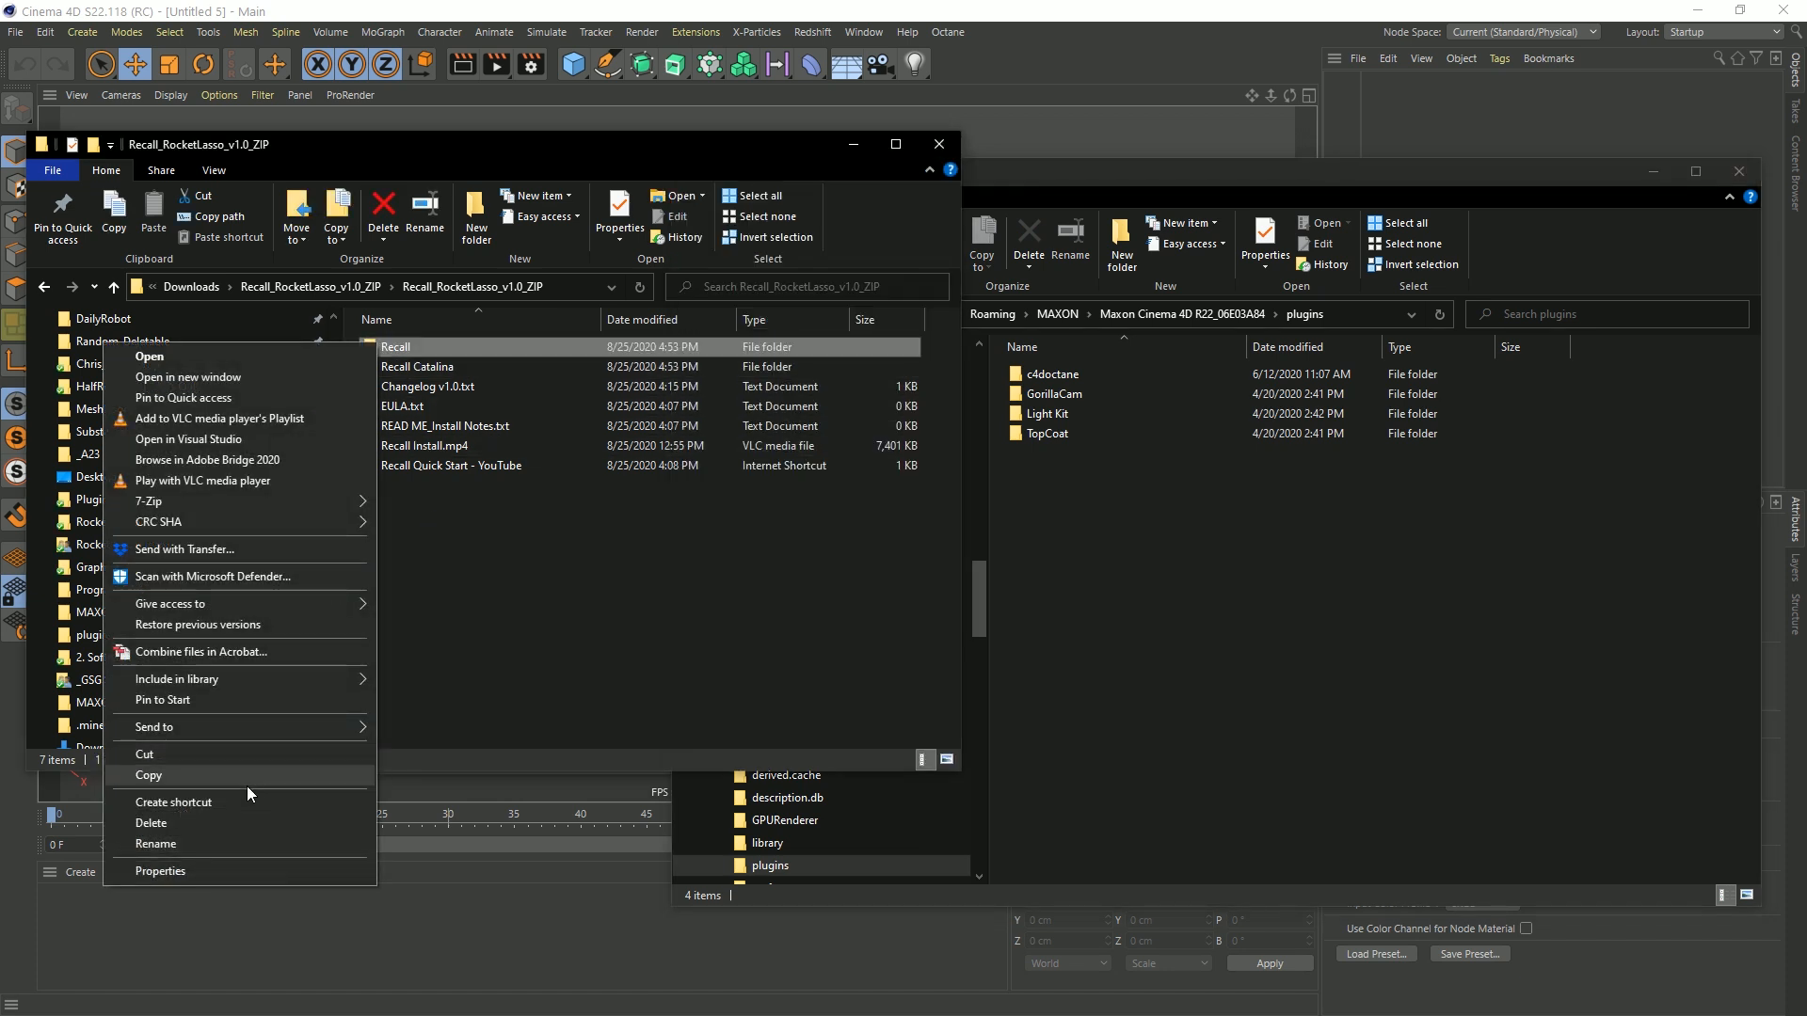
{"action": "left_click", "coordinate": [185, 774]}
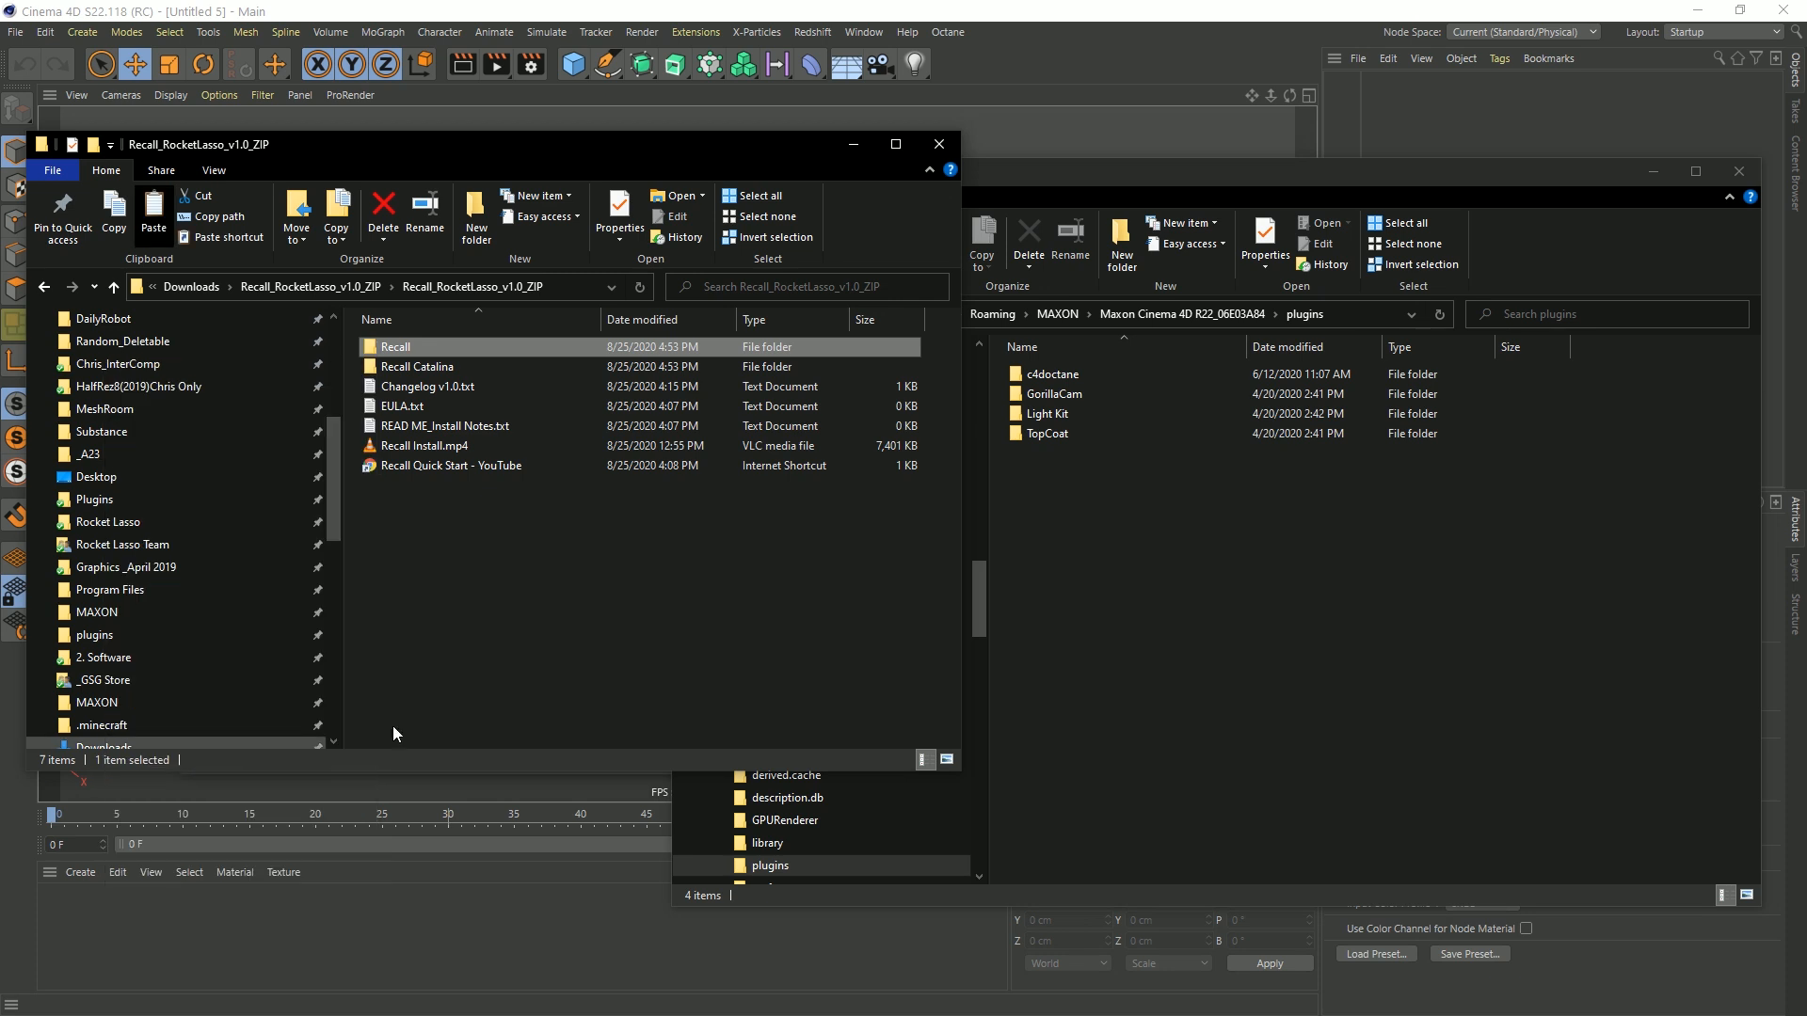
{"action": "left_click", "coordinate": [1144, 602]}
{"action": "left_click", "coordinate": [705, 503]}
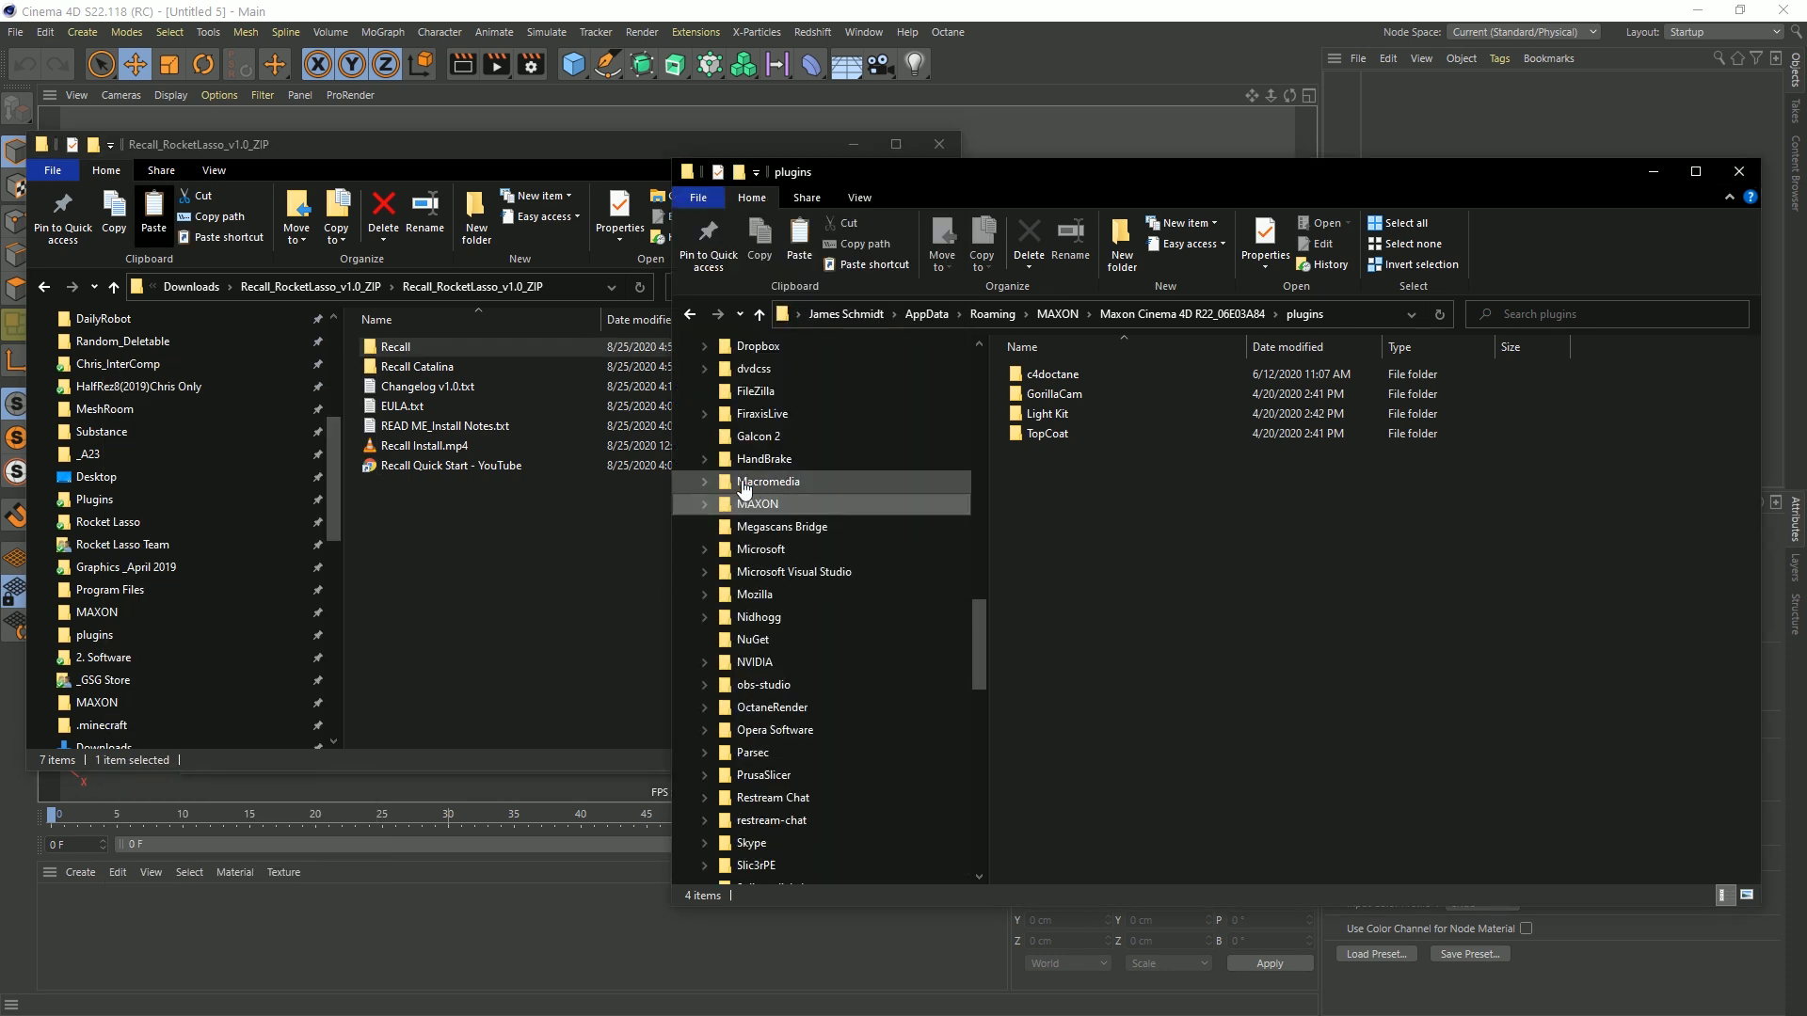
{"action": "scroll", "coordinate": [748, 491], "scroll_direction": "up", "scroll_amount": 3}
{"action": "left_click_drag", "start_coordinate": [978, 618], "coordinate": [979, 395]}
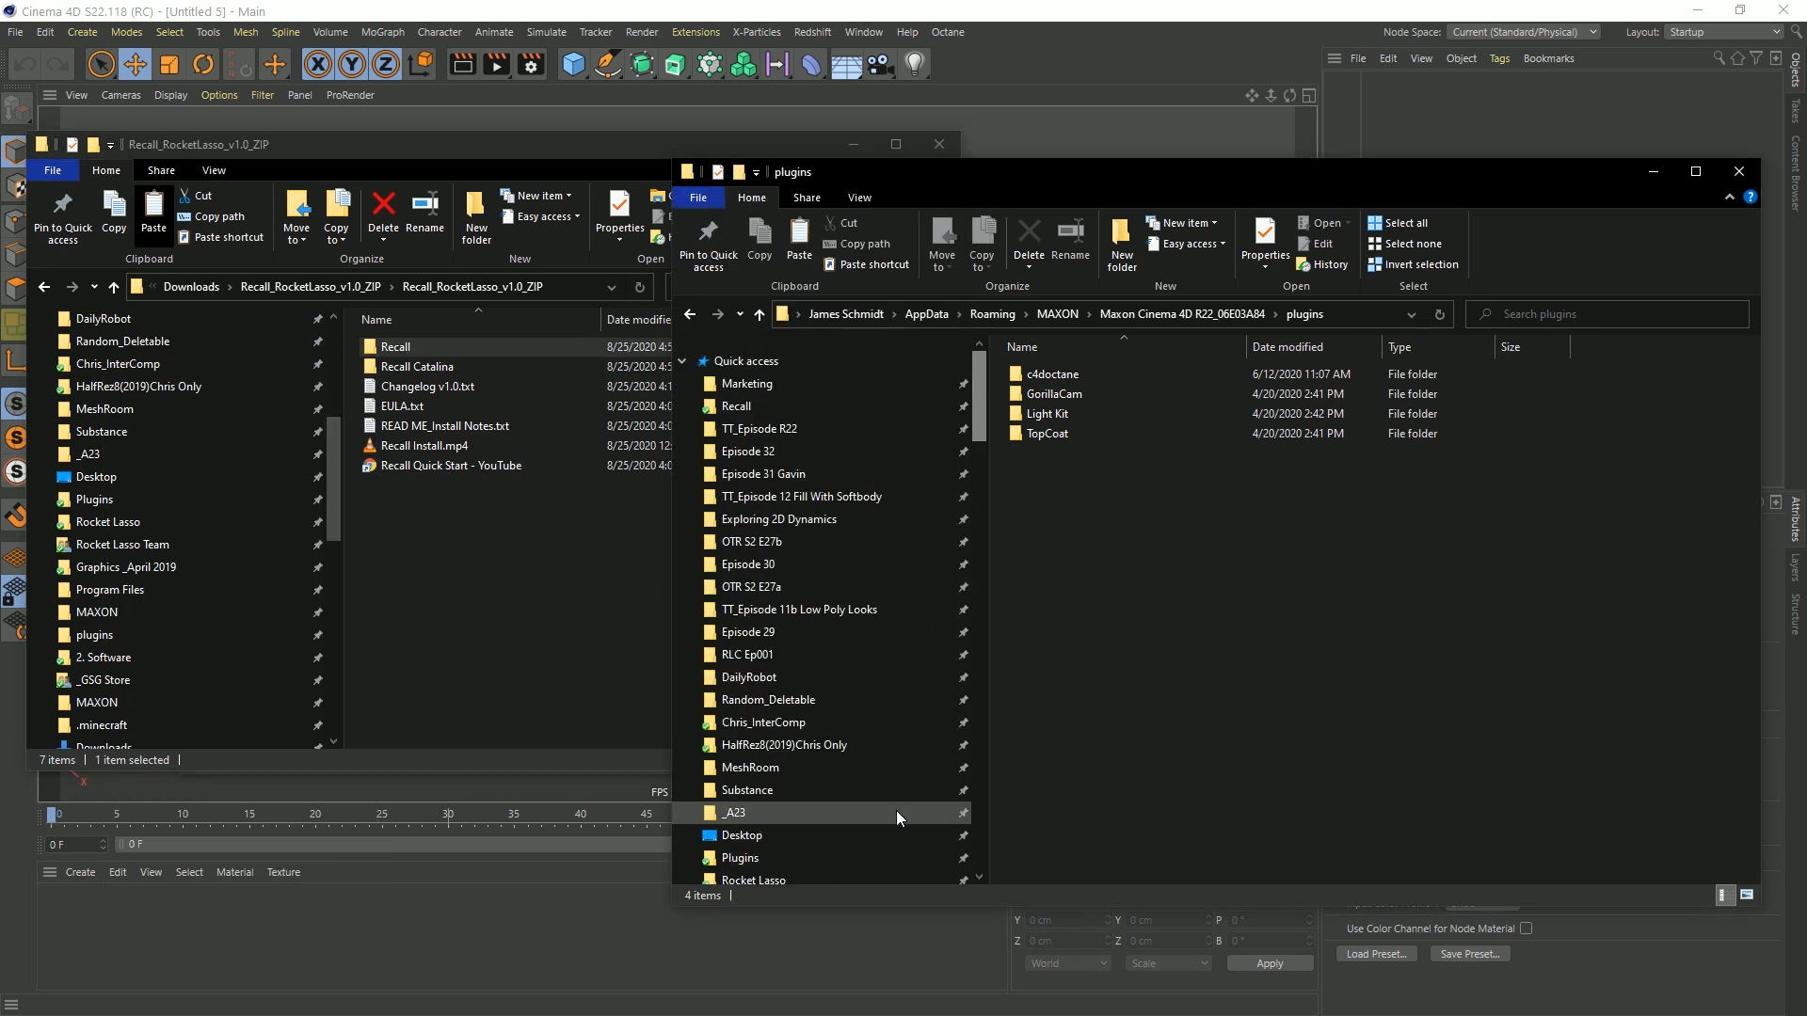
{"action": "left_click", "coordinate": [757, 838]}
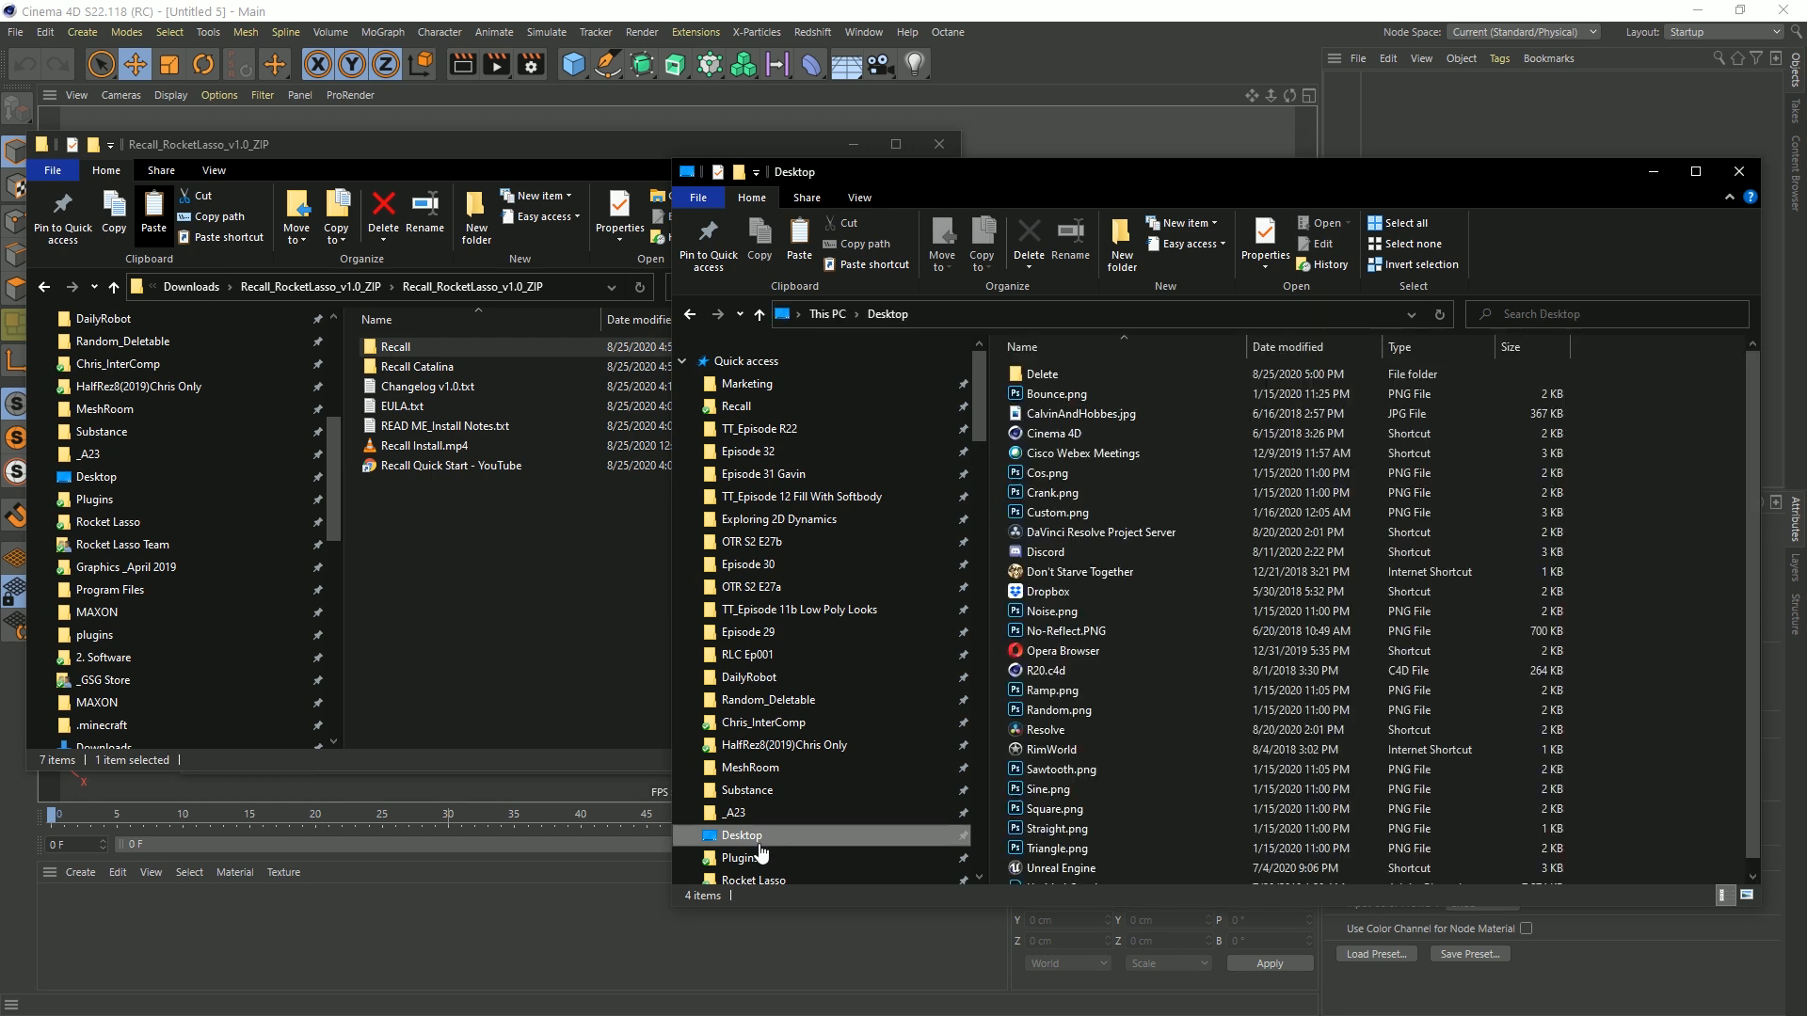
{"action": "right_click", "coordinate": [1641, 488]}
{"action": "left_click", "coordinate": [1510, 597]}
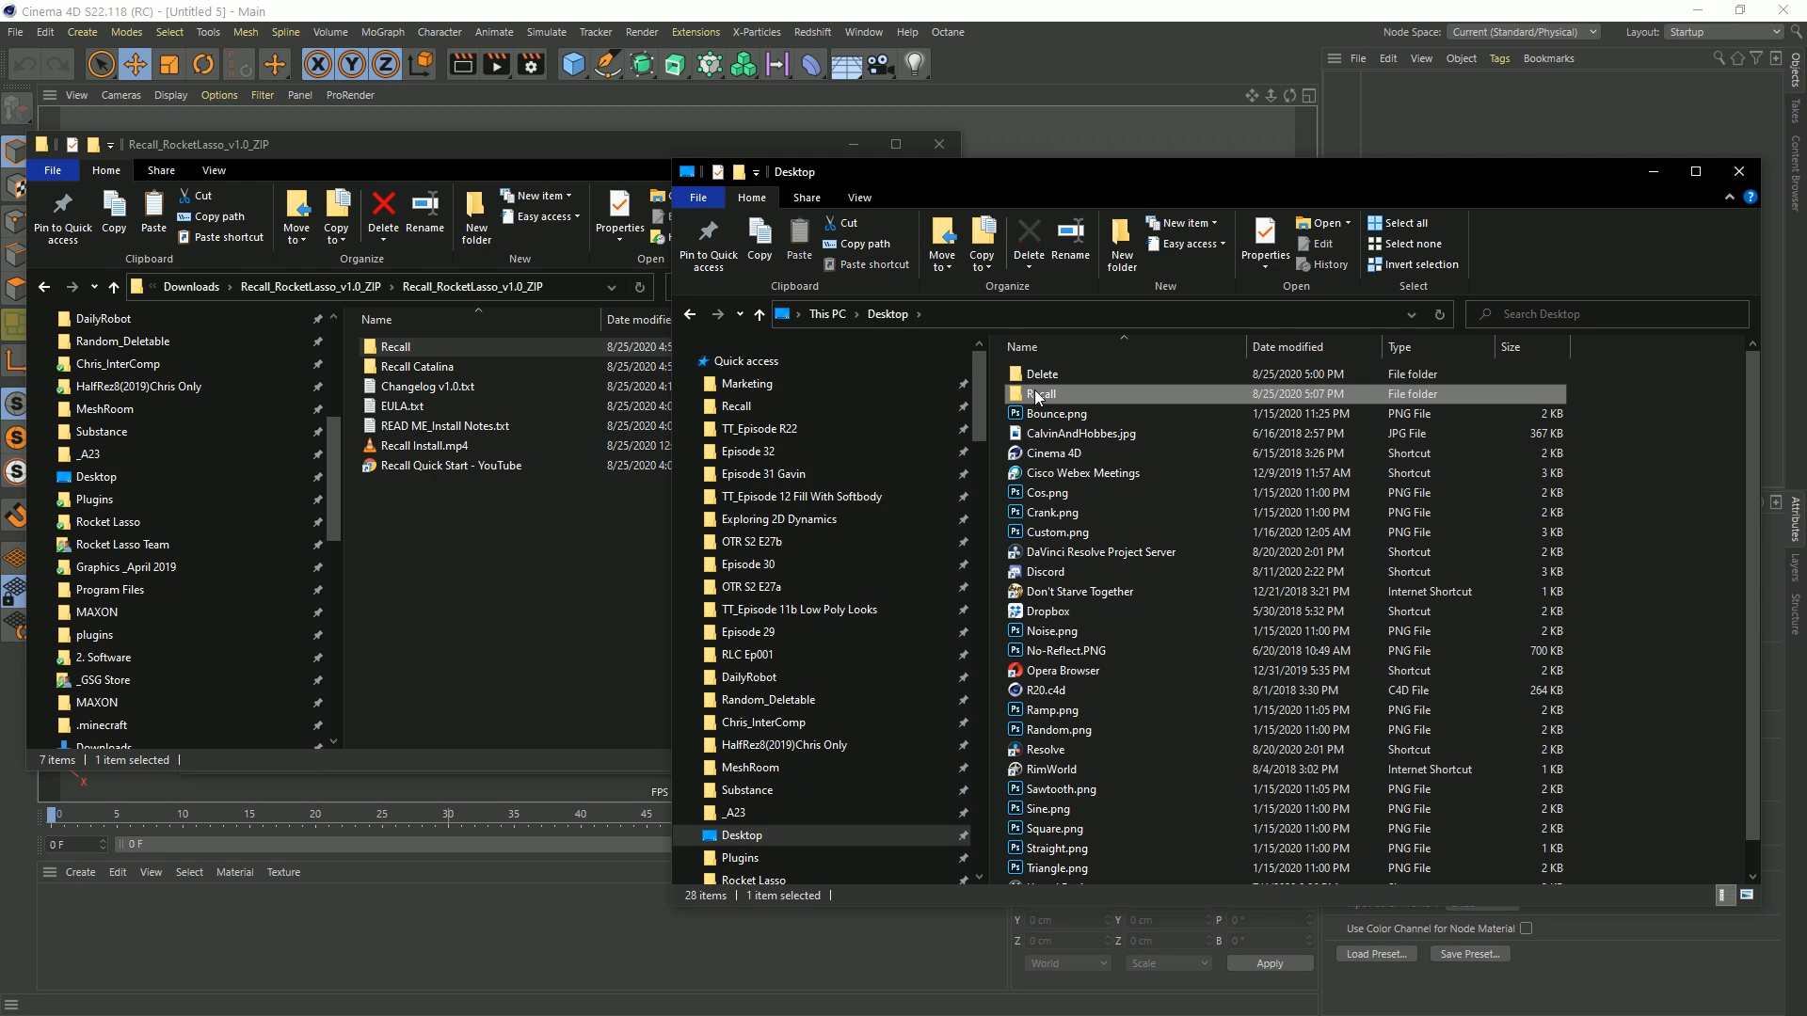
- Switch back to Cinema 4D and add the Desktop's Recall folder to the plugin search paths in the preferences
{"action": "left_click", "coordinate": [1093, 77]}
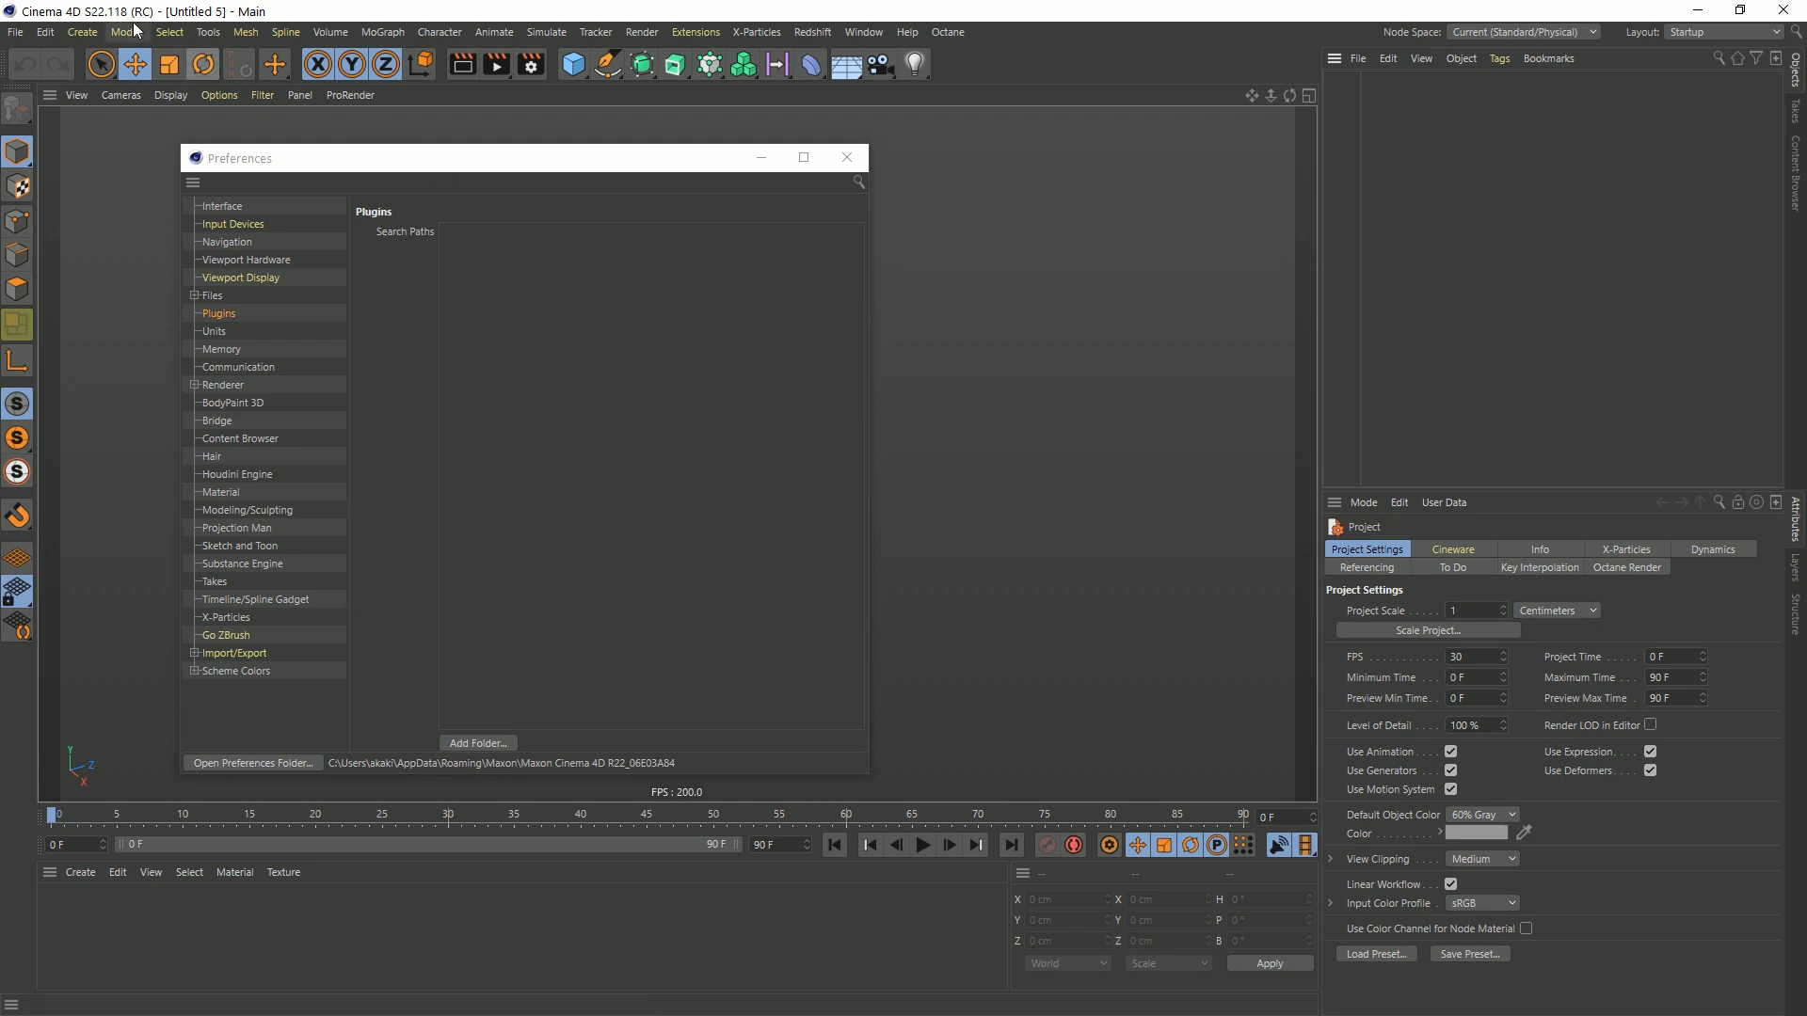
{"action": "left_click", "coordinate": [244, 157]}
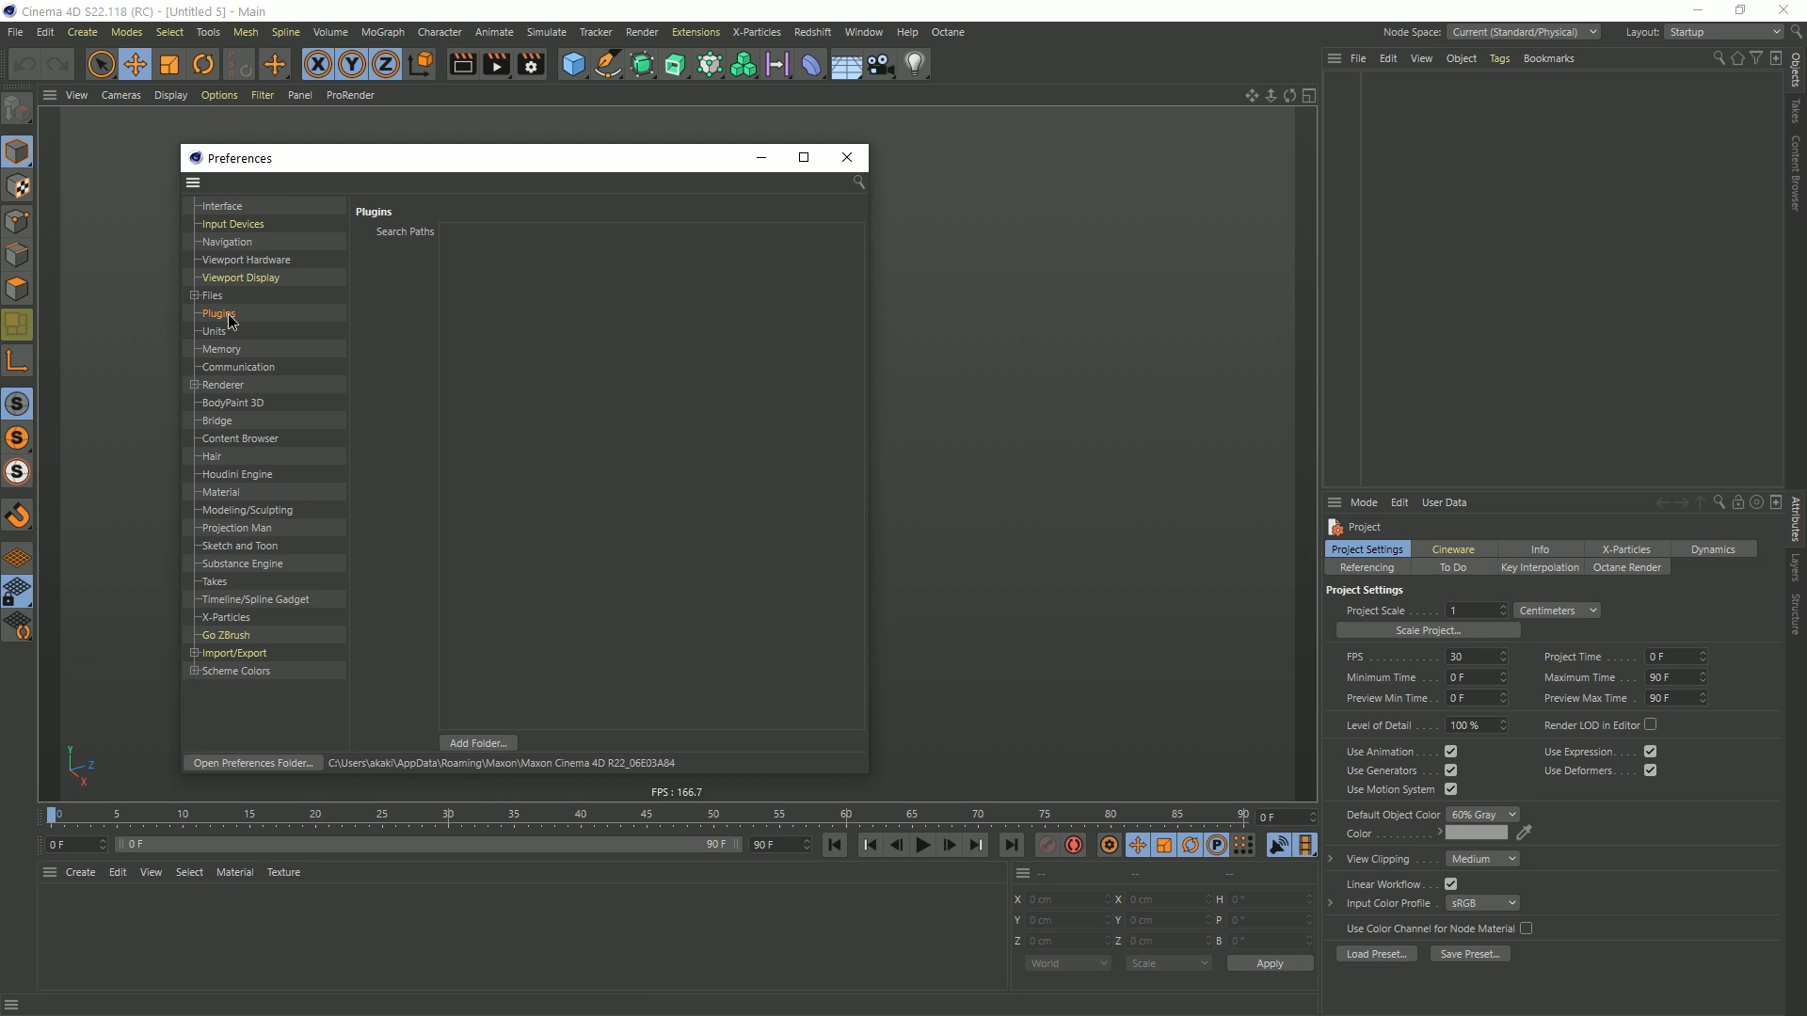
{"action": "left_click", "coordinate": [478, 743]}
{"action": "left_click", "coordinate": [845, 579]}
{"action": "scroll", "coordinate": [818, 574], "scroll_direction": "up", "scroll_amount": 10}
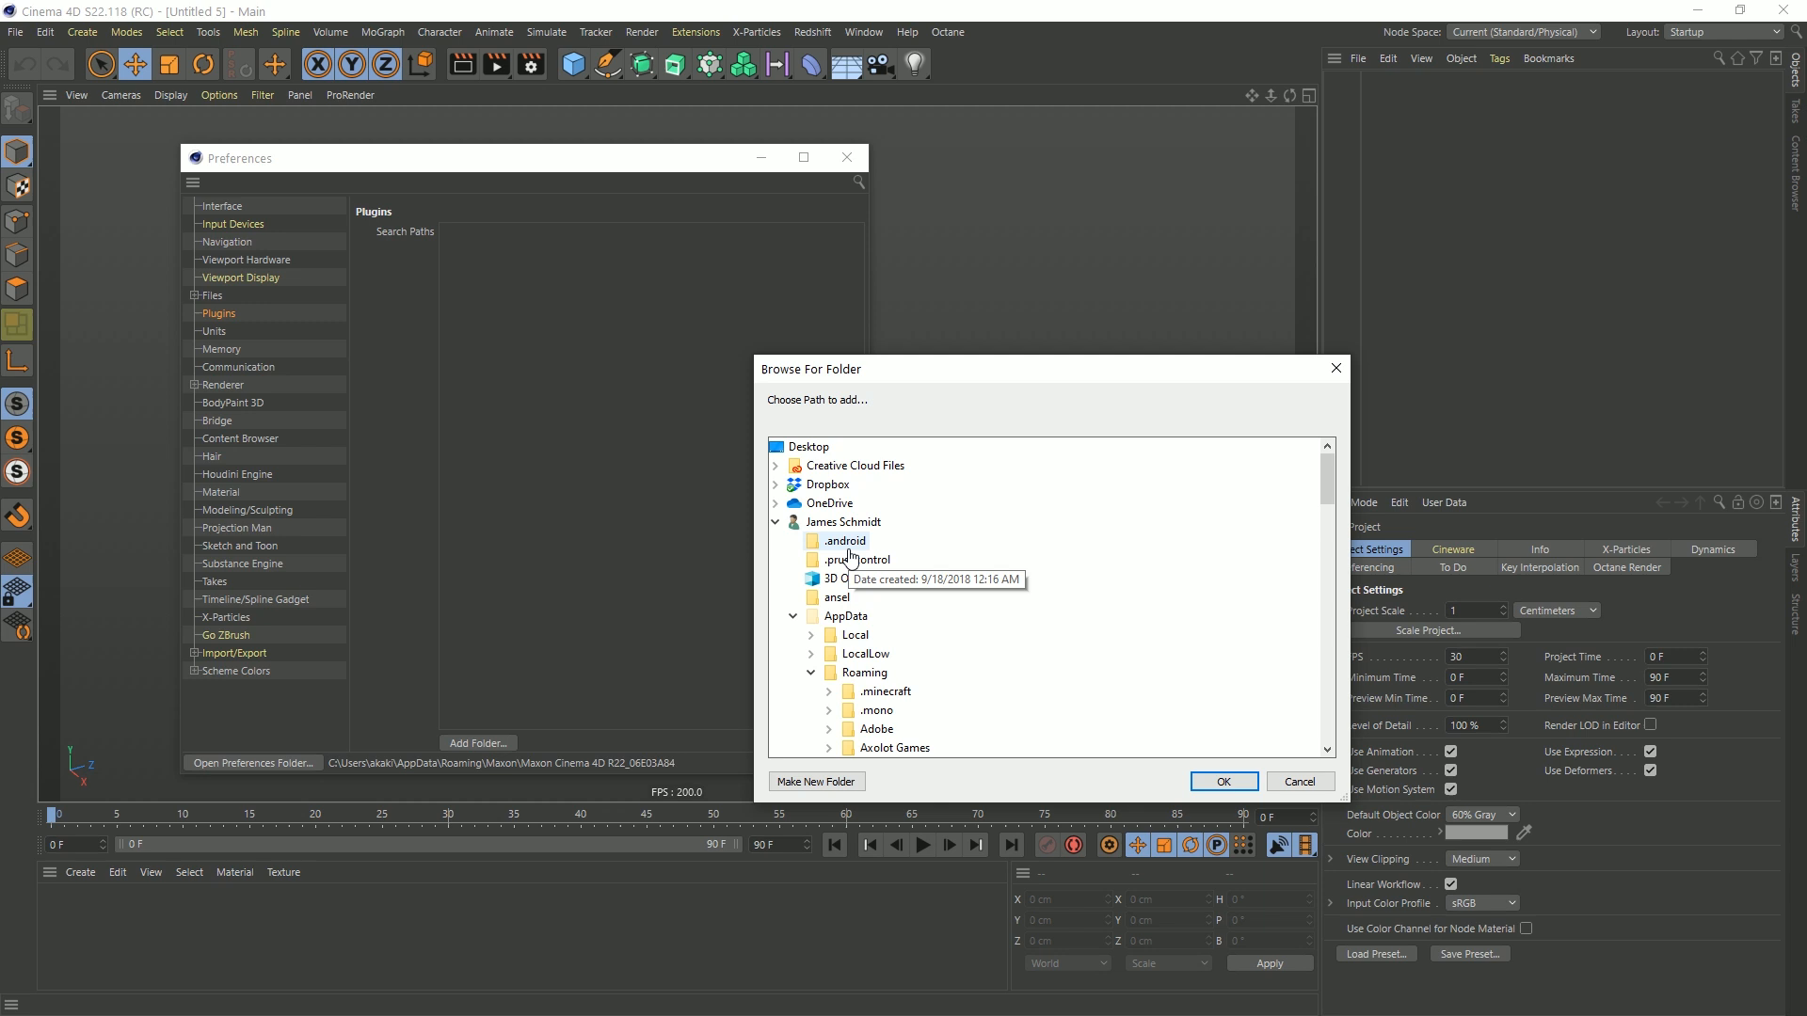
{"action": "left_click", "coordinate": [775, 522]}
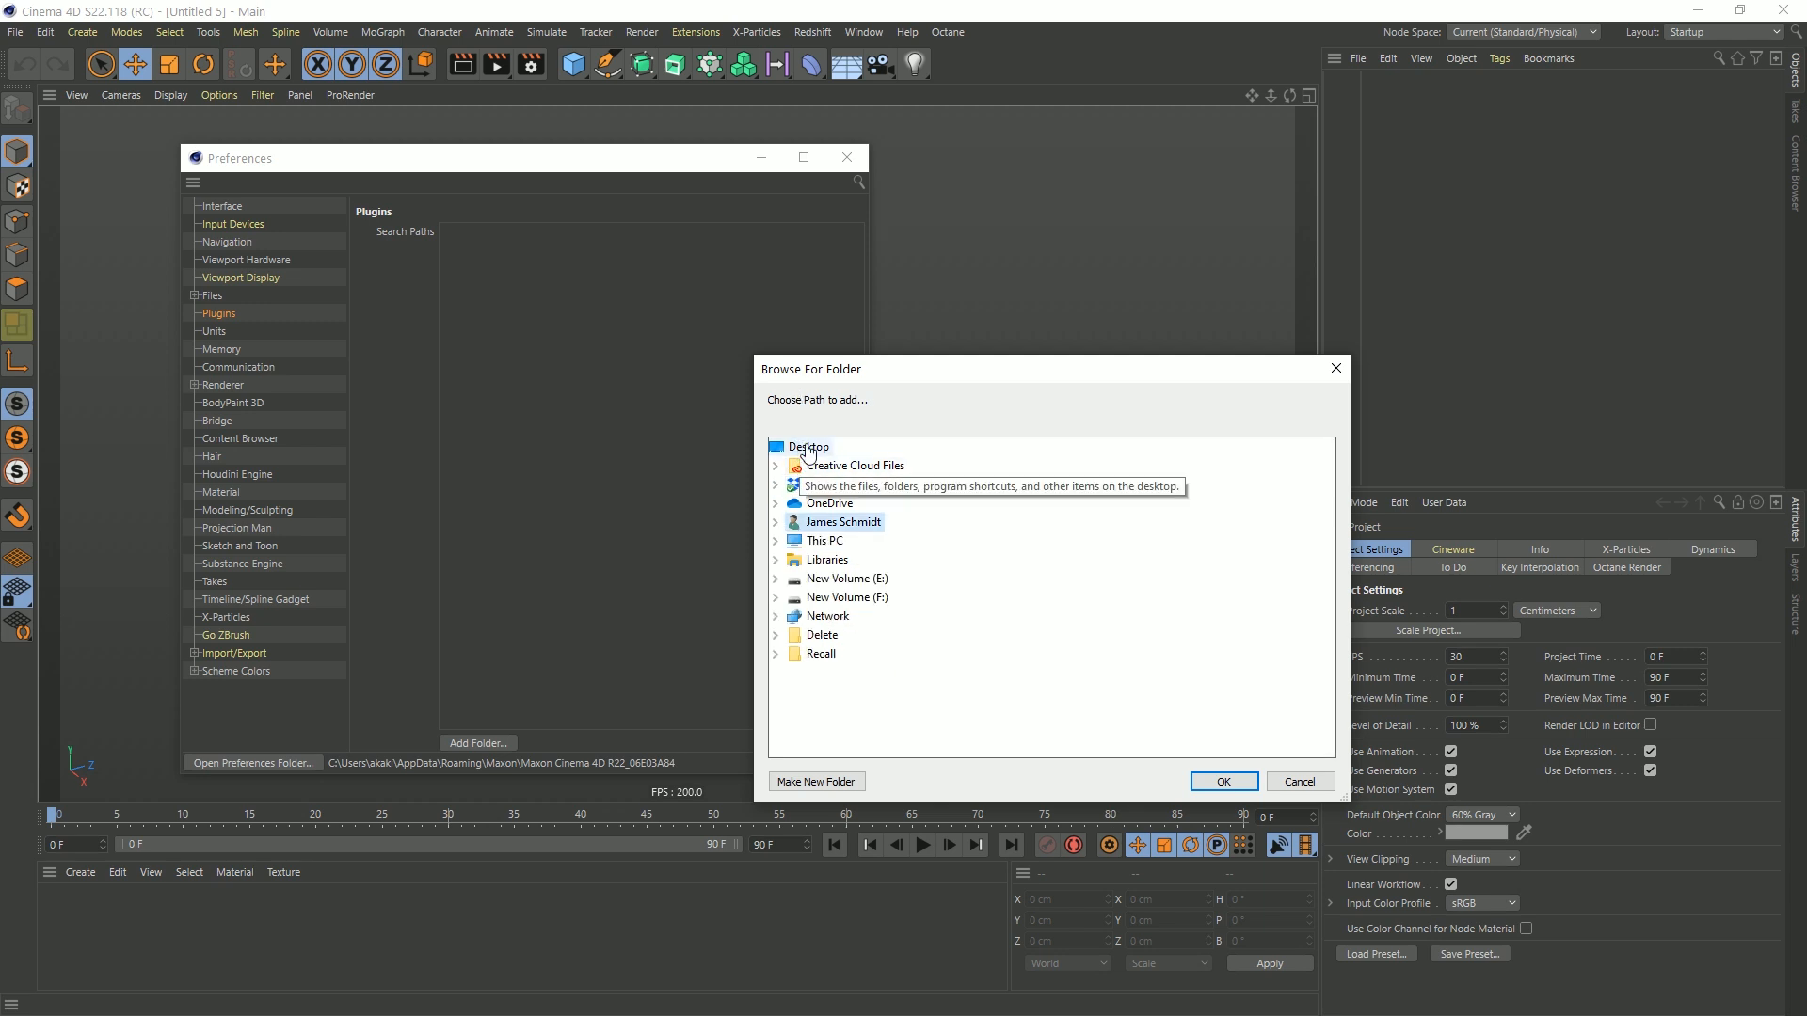
{"action": "left_click", "coordinate": [820, 656]}
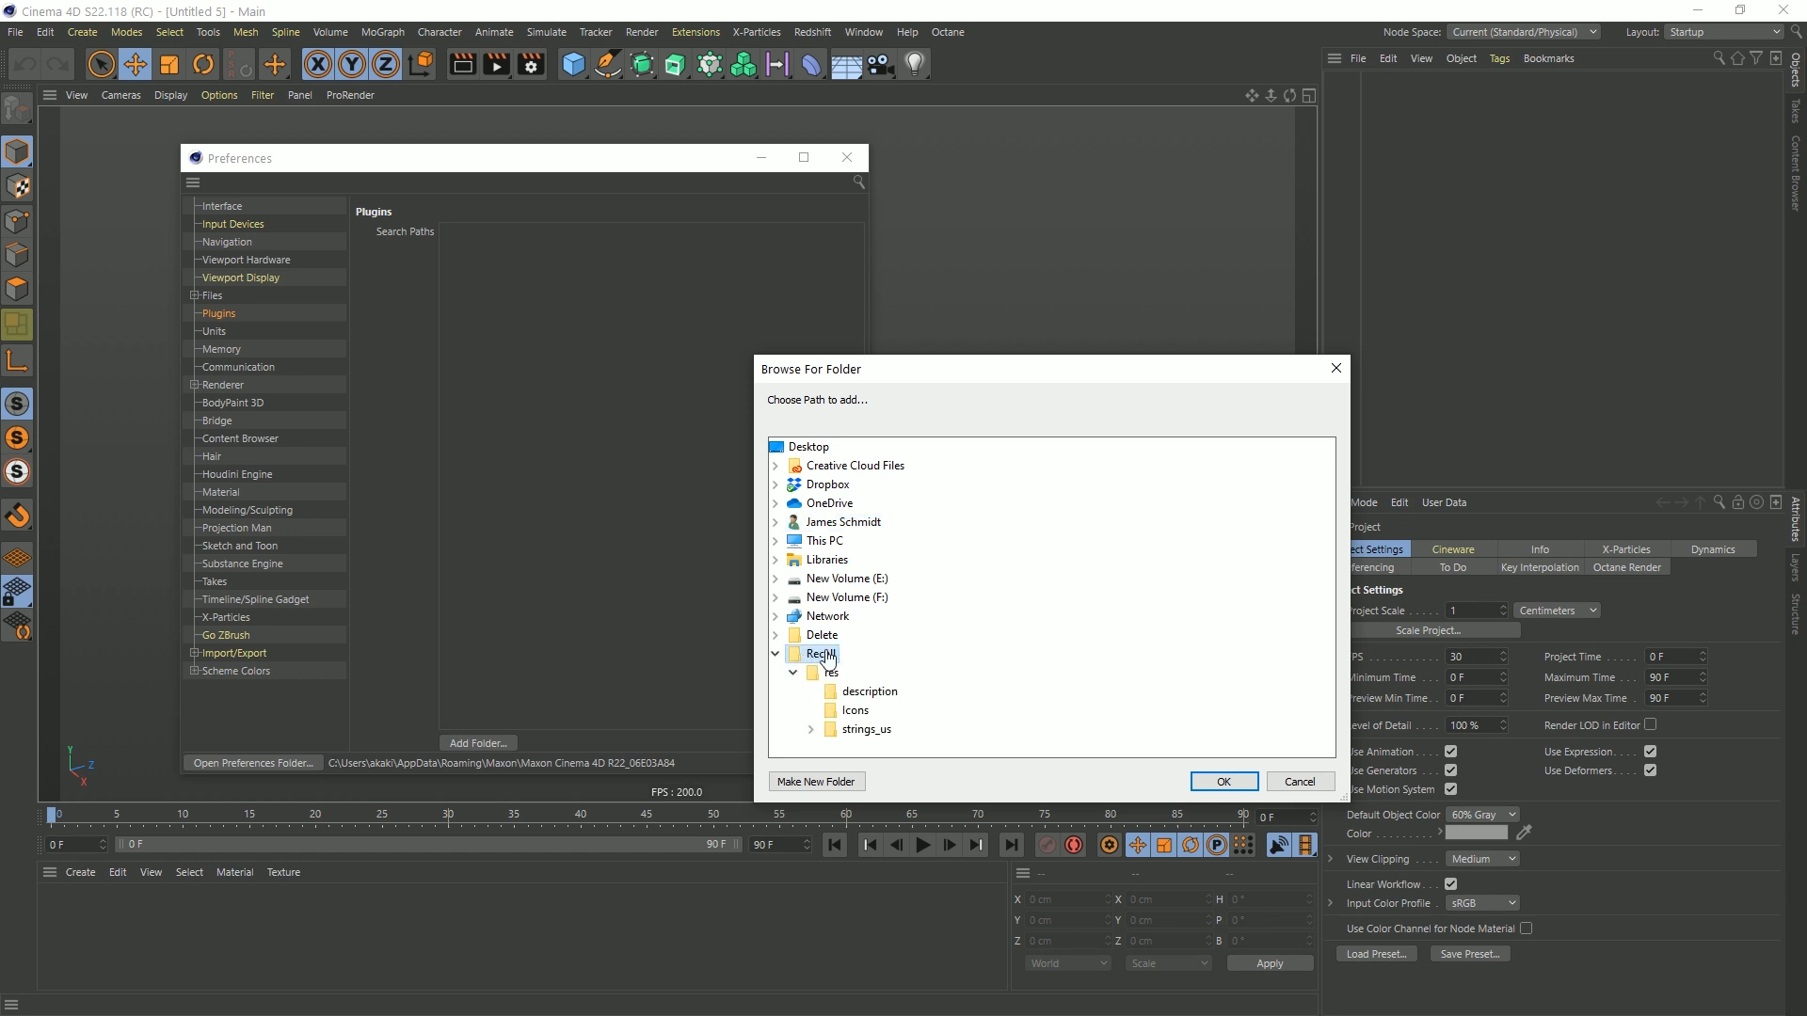
{"action": "left_click", "coordinate": [1224, 782]}
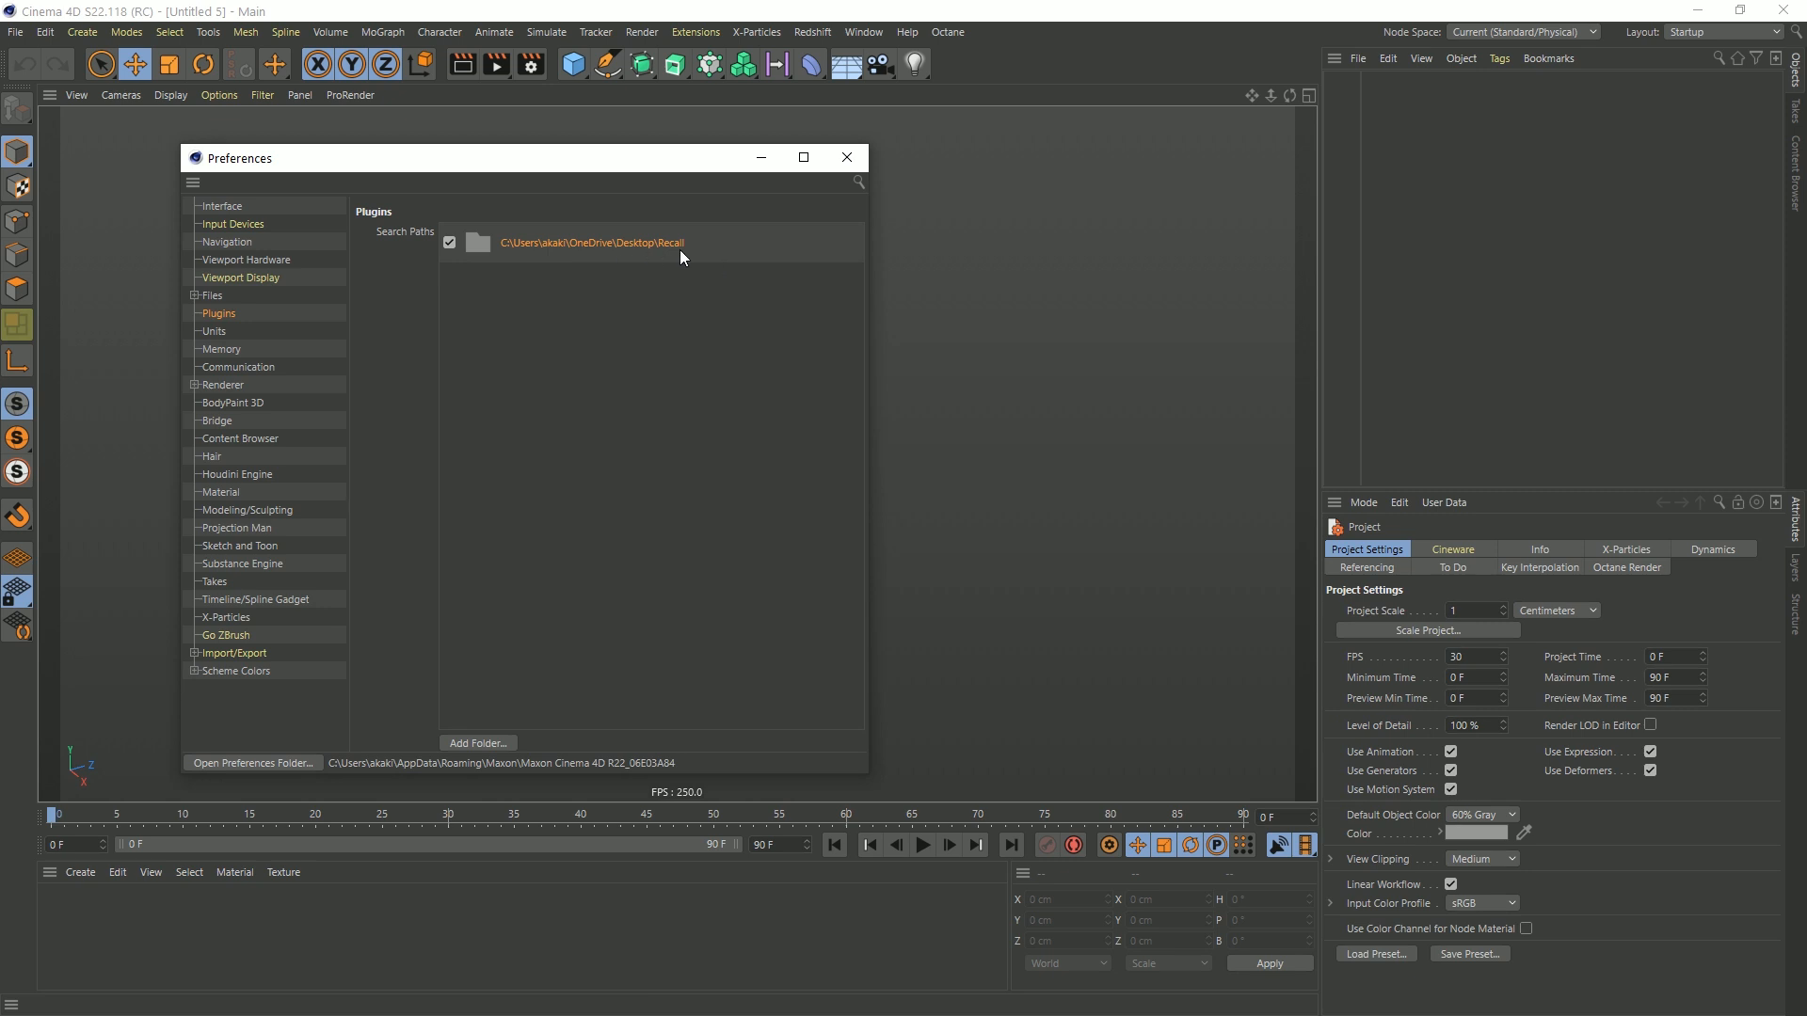
- Close the preferences and restart Cinema 4D, dismissing the Quick Start Dialog
{"action": "left_click", "coordinate": [850, 165]}
{"action": "left_click", "coordinate": [1782, 11]}
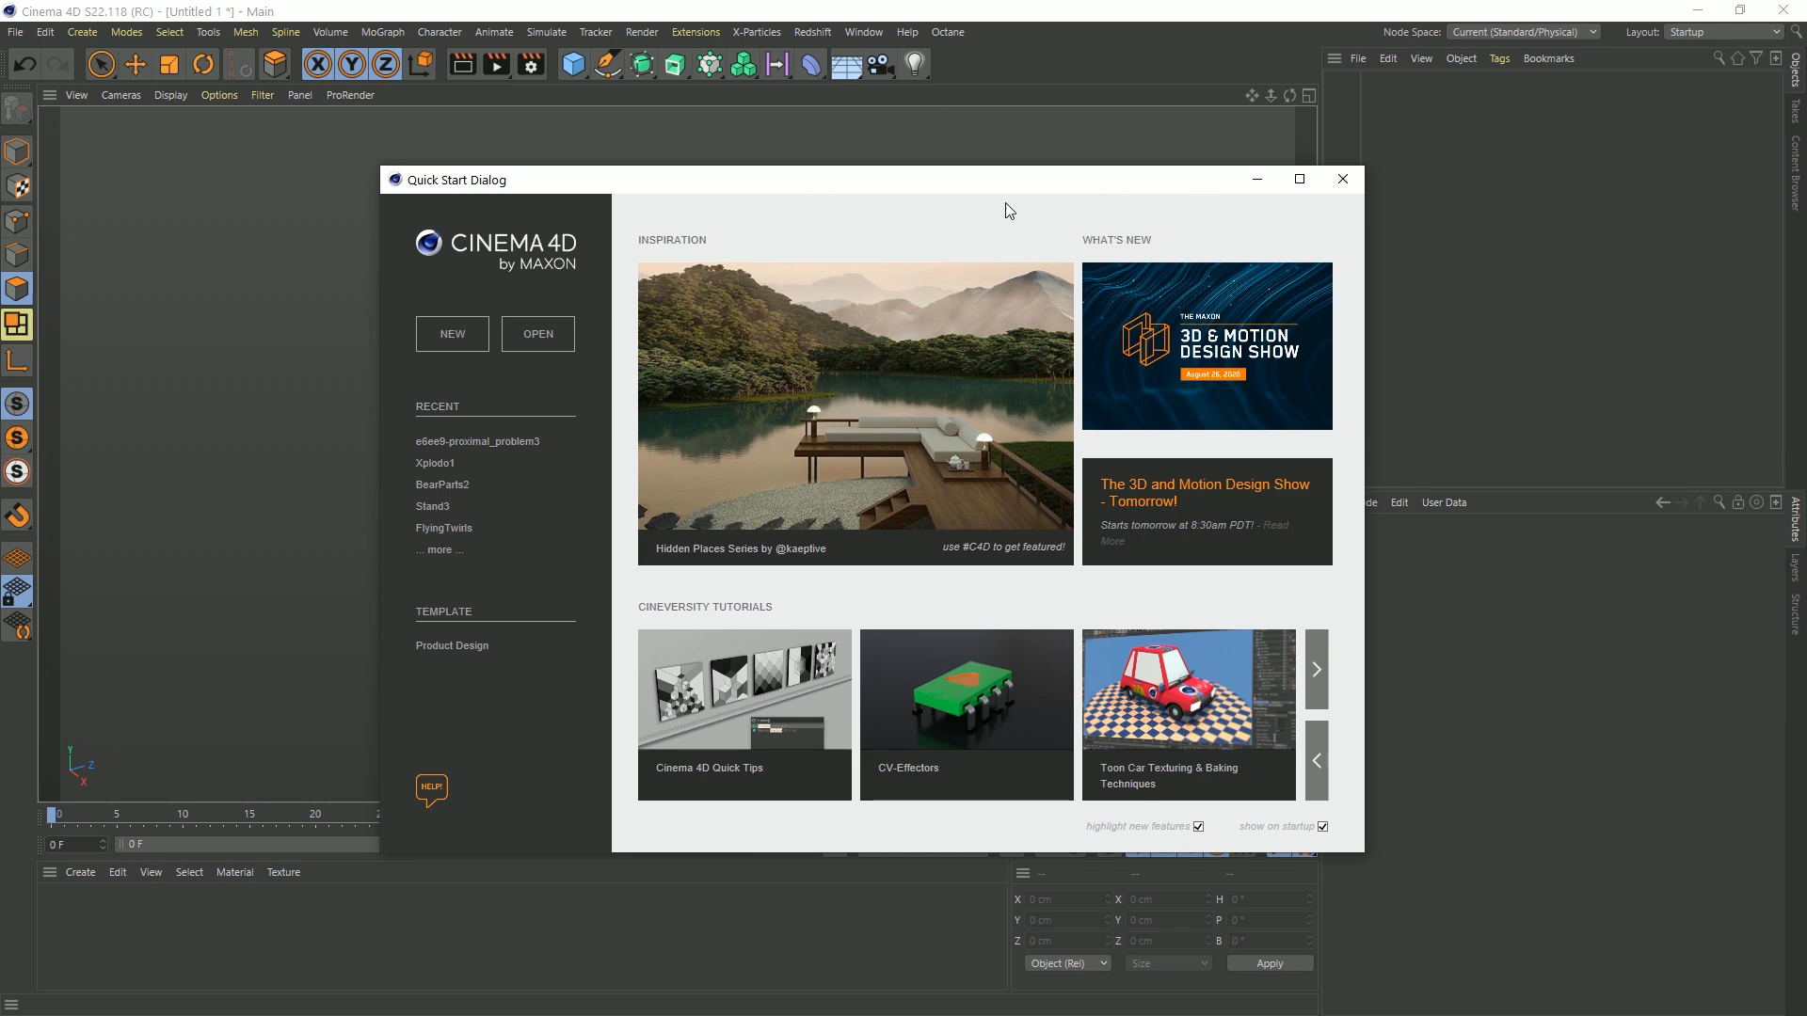
{"action": "left_click", "coordinate": [1341, 179]}
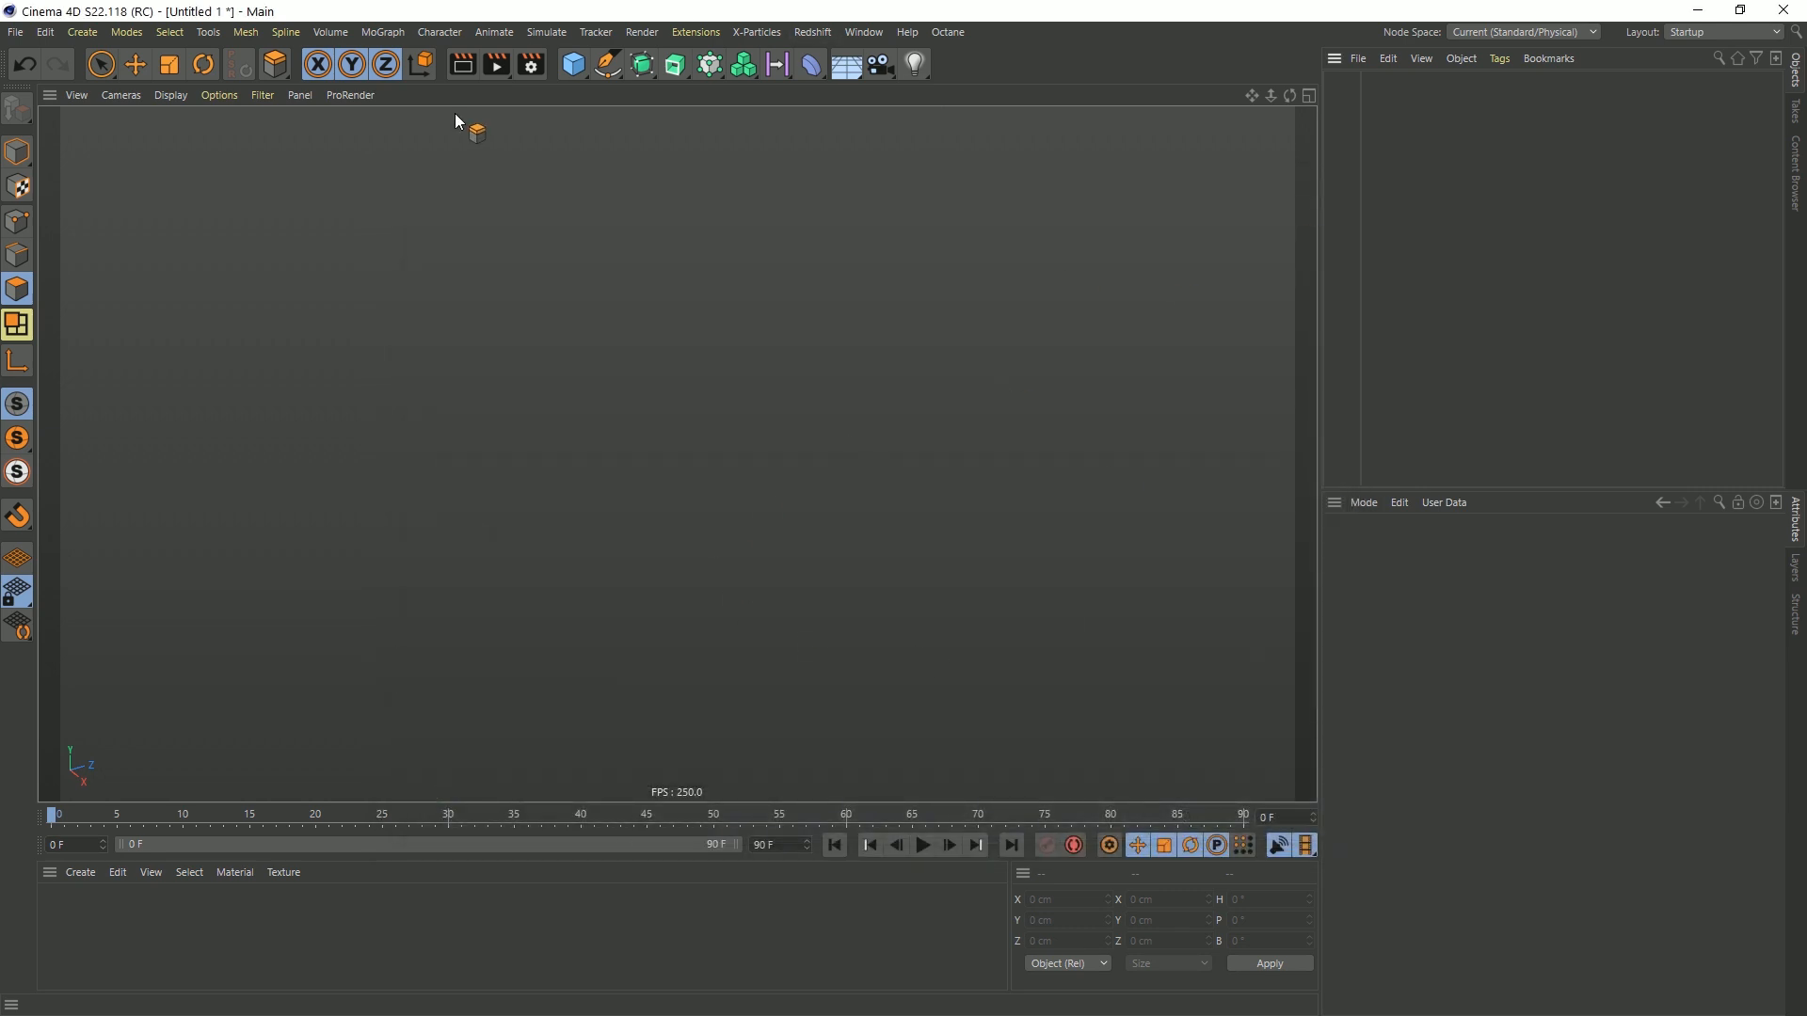
- Add a cube to the scene and give it a Recall tag
{"action": "left_click", "coordinate": [576, 68]}
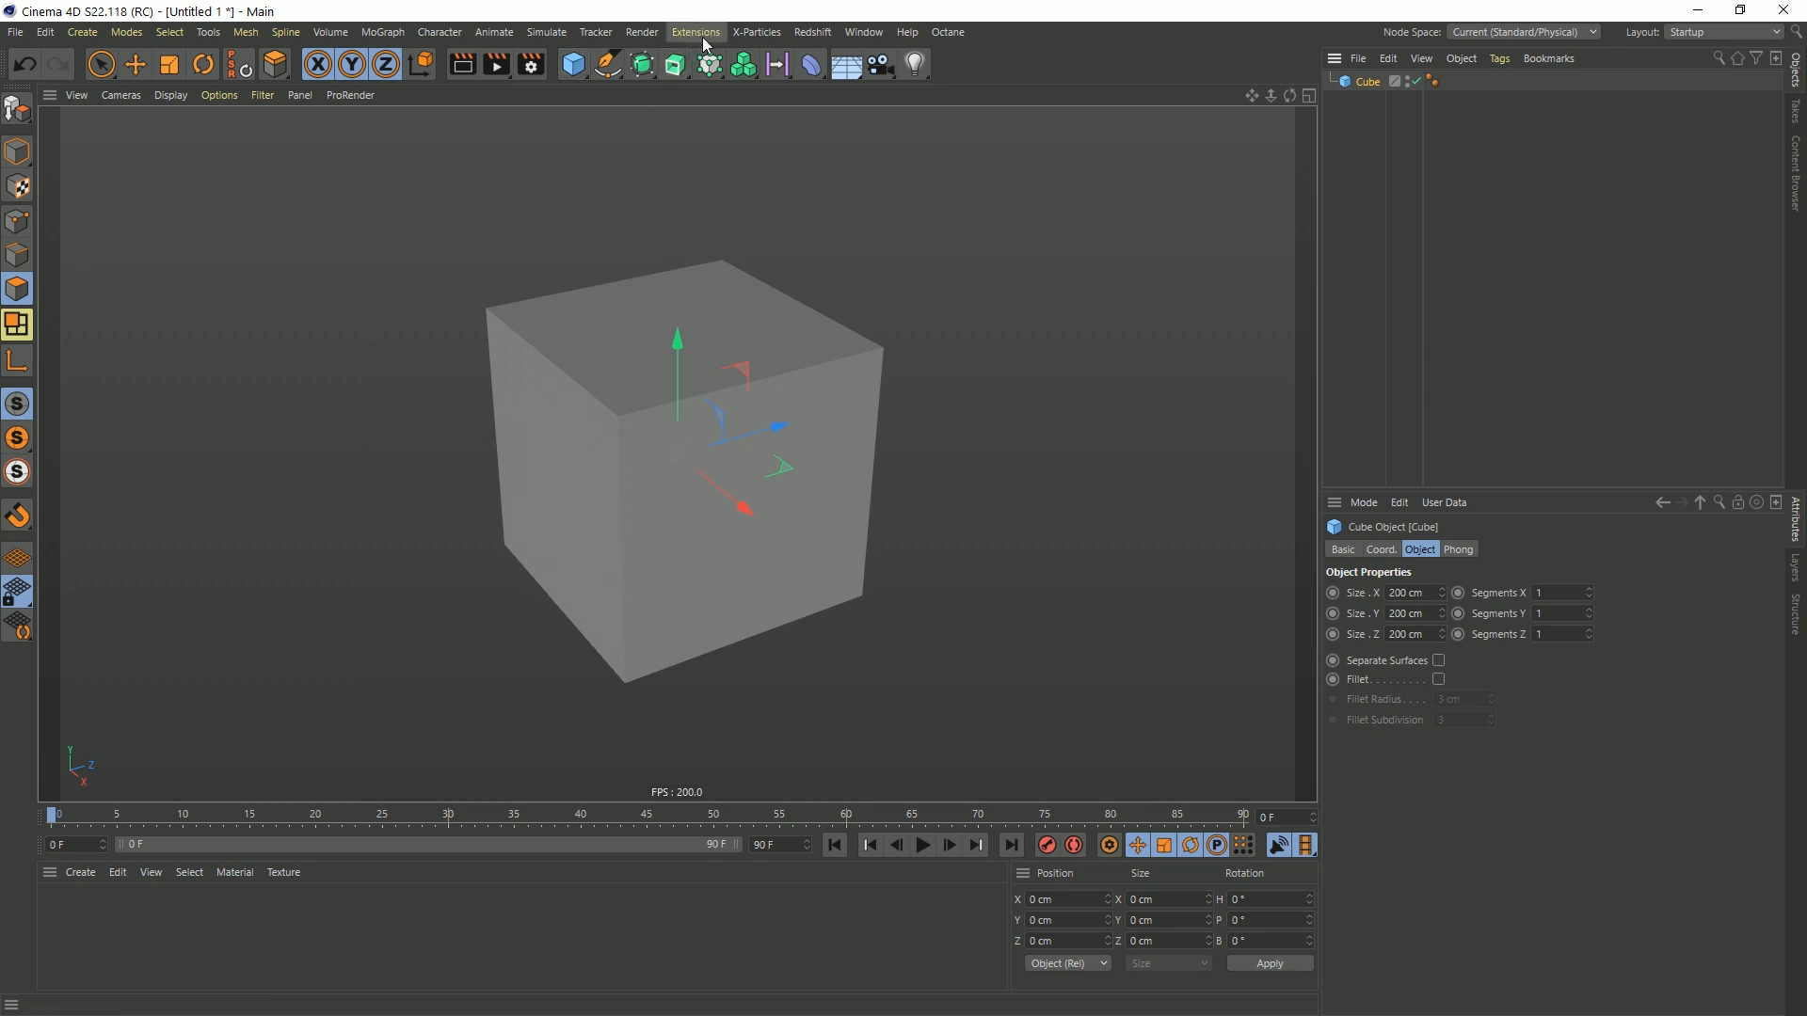
{"action": "right_click", "coordinate": [1356, 86]}
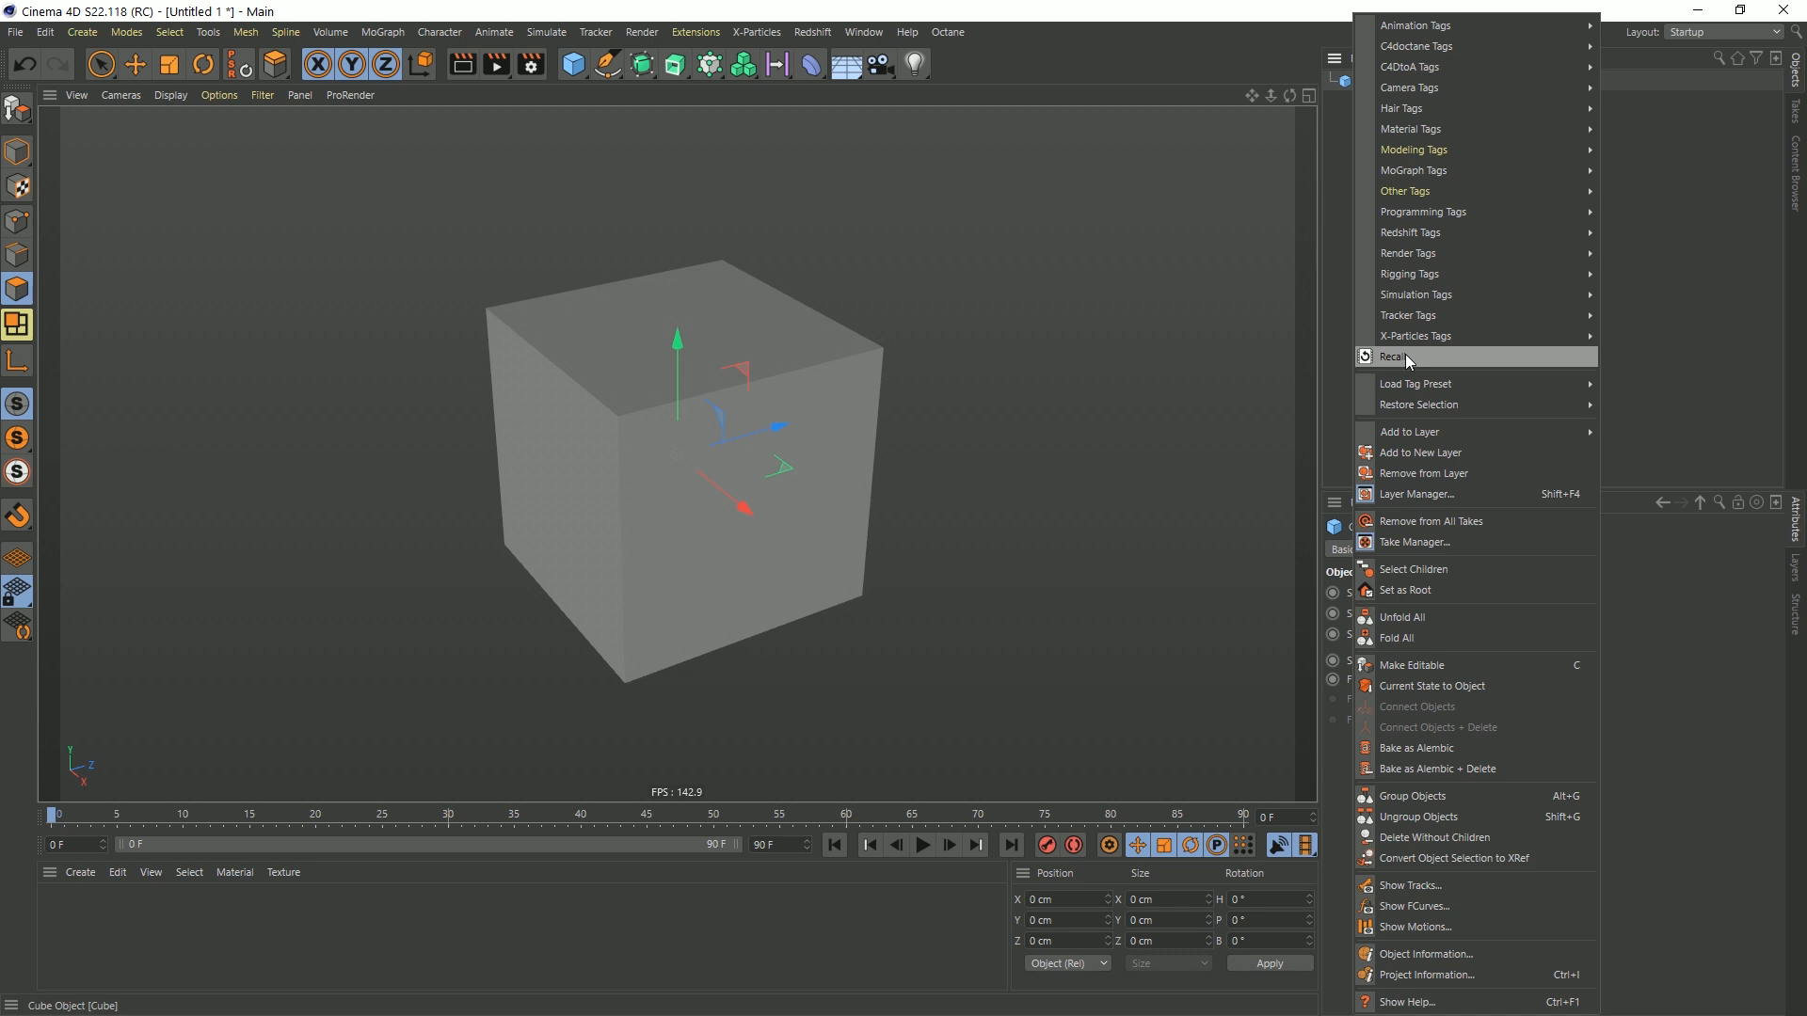
{"action": "mouse_move", "coordinate": [1397, 275]}
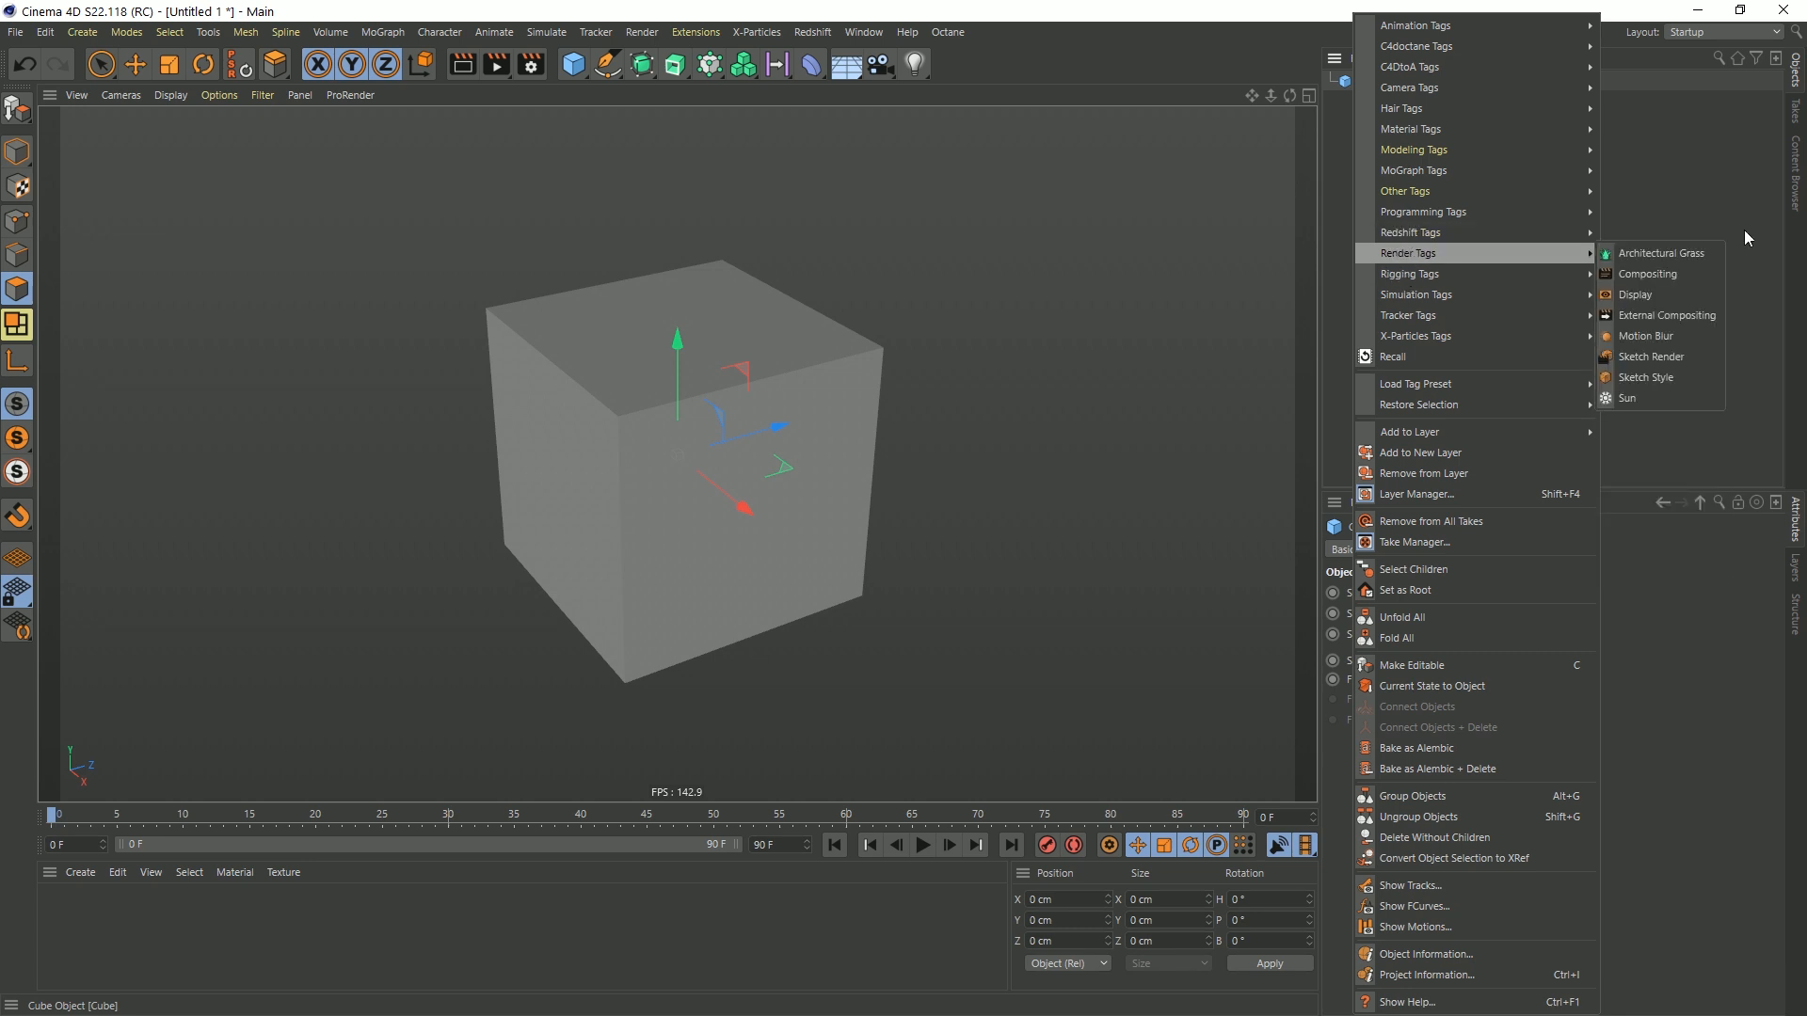
{"action": "mouse_move", "coordinate": [1436, 383]}
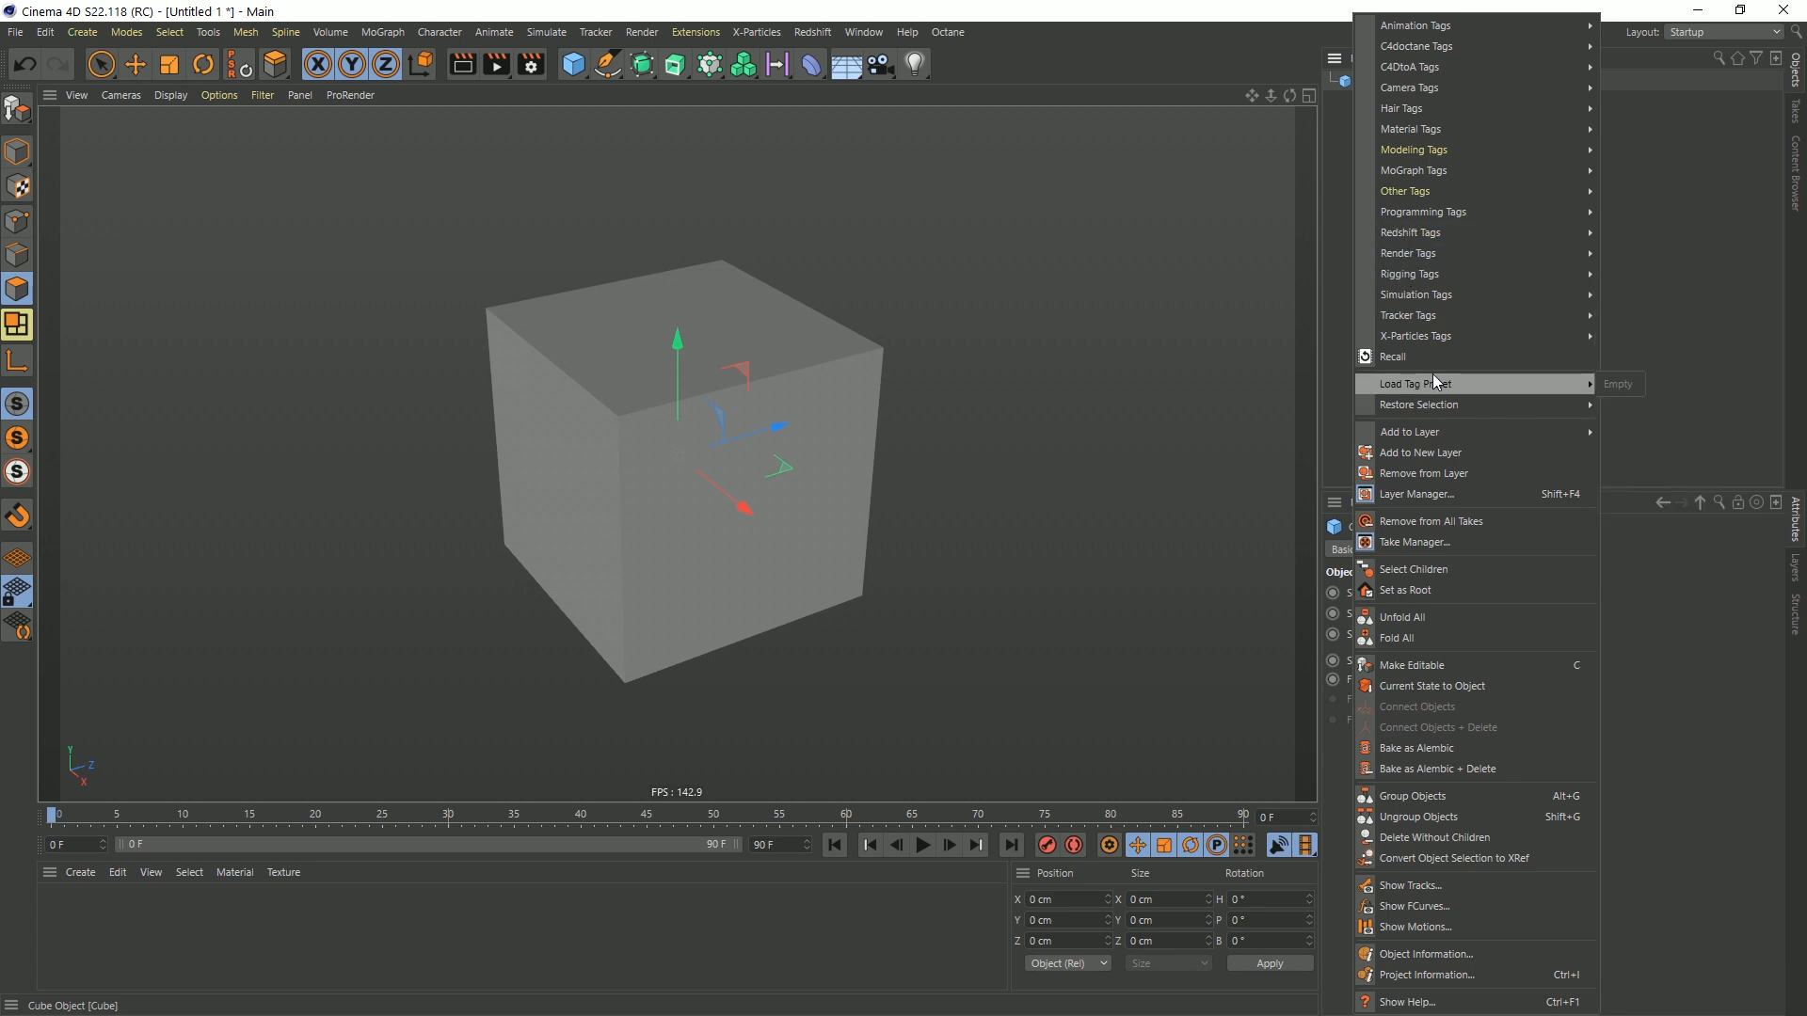
{"action": "left_click", "coordinate": [1377, 357]}
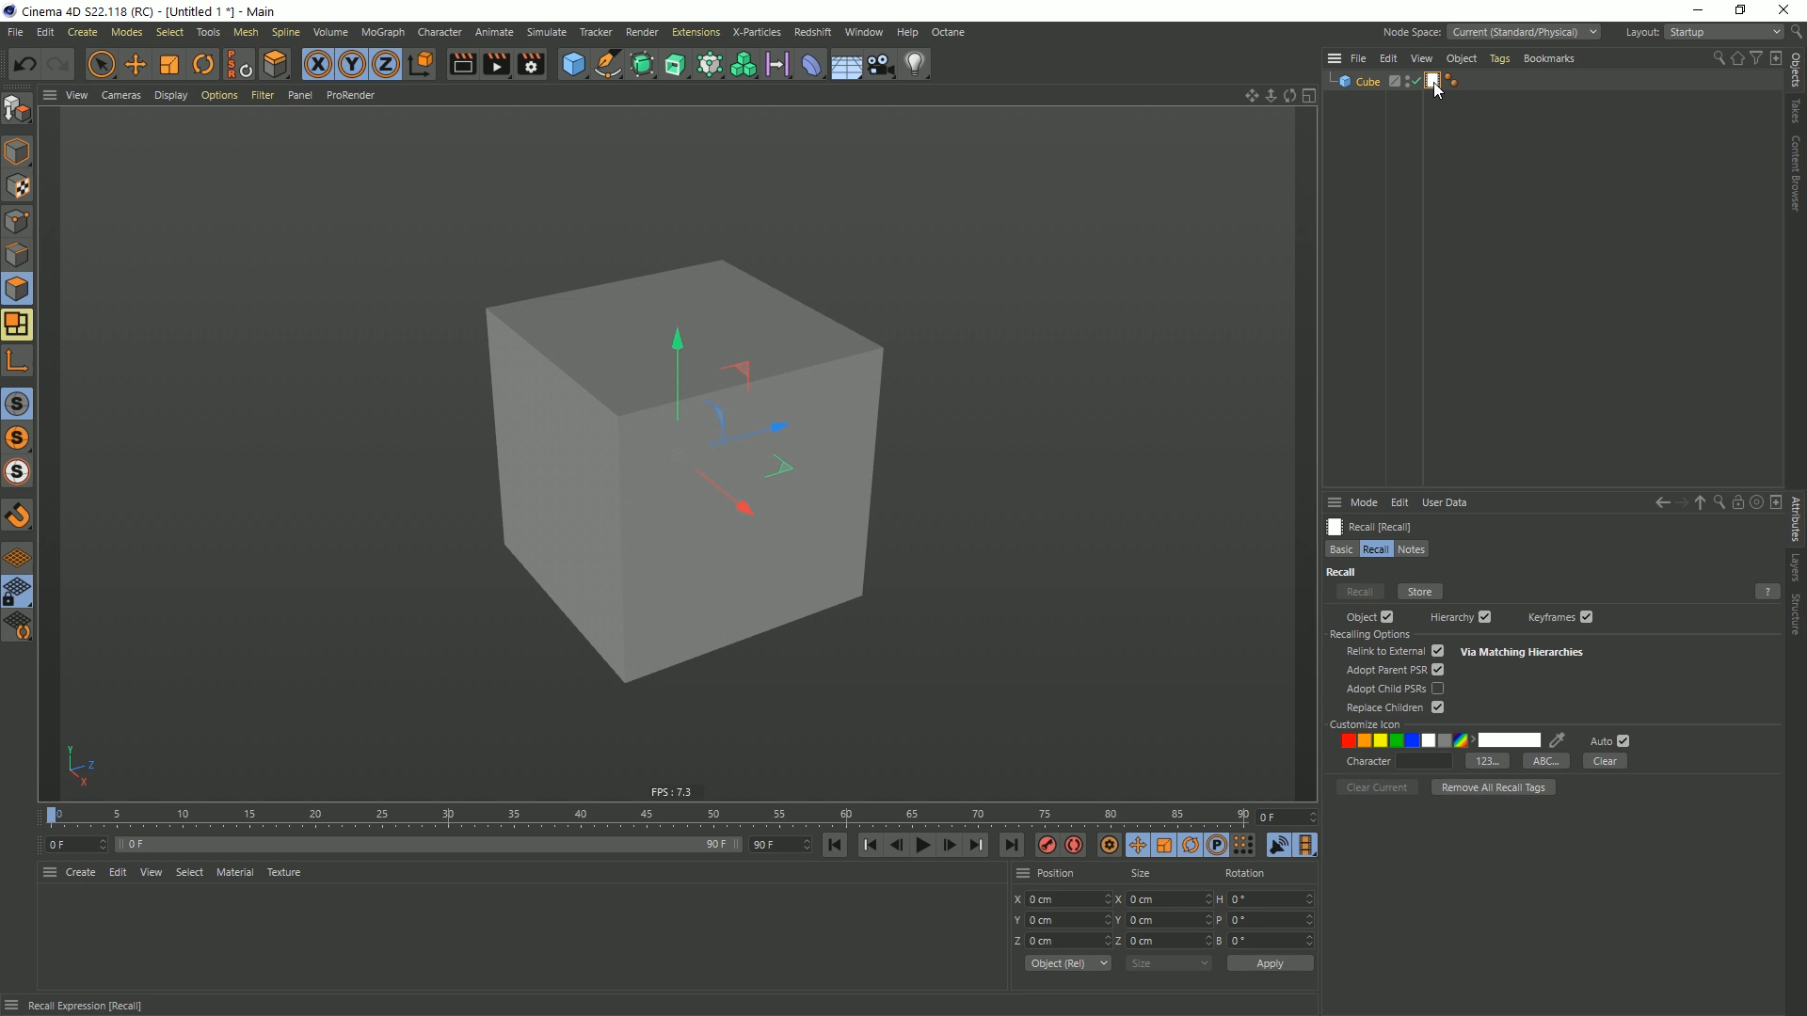
- Store the cube's current state in its Recall tag and convert the cube to an editable polygon object
{"action": "left_click", "coordinate": [1420, 591]}
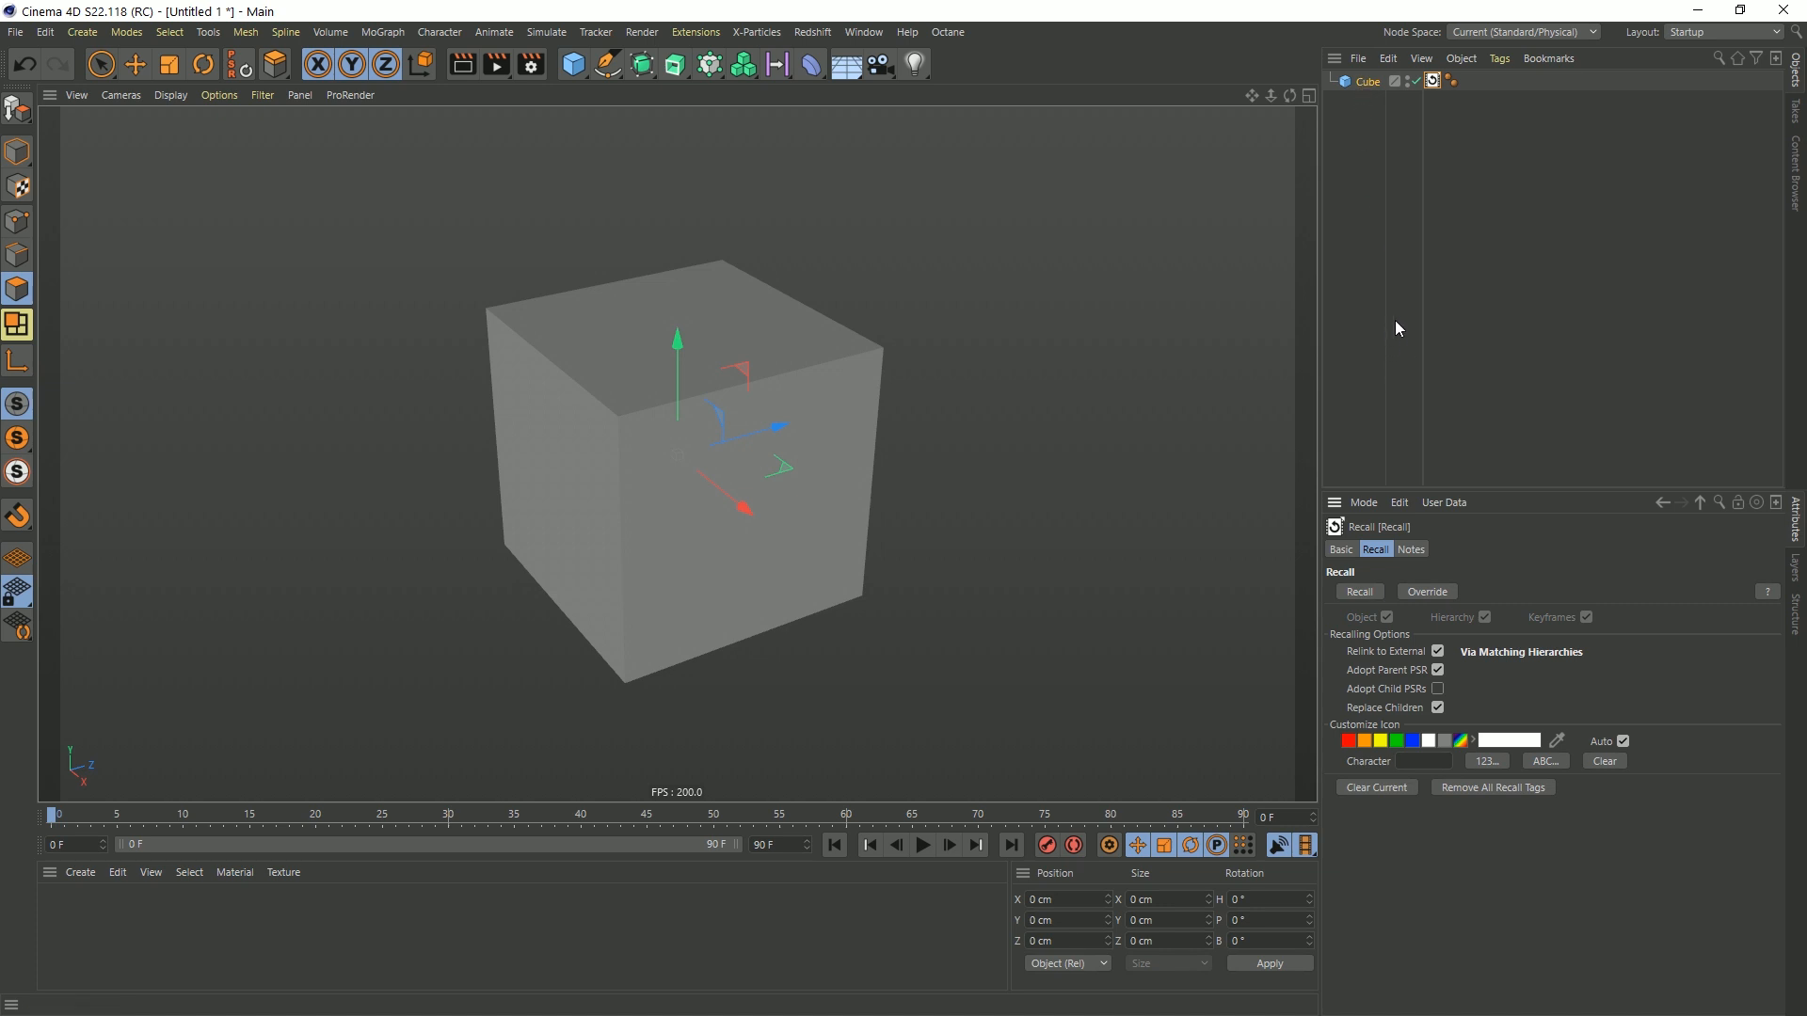
{"action": "left_click", "coordinate": [1369, 81]}
{"action": "key", "text": "c"}
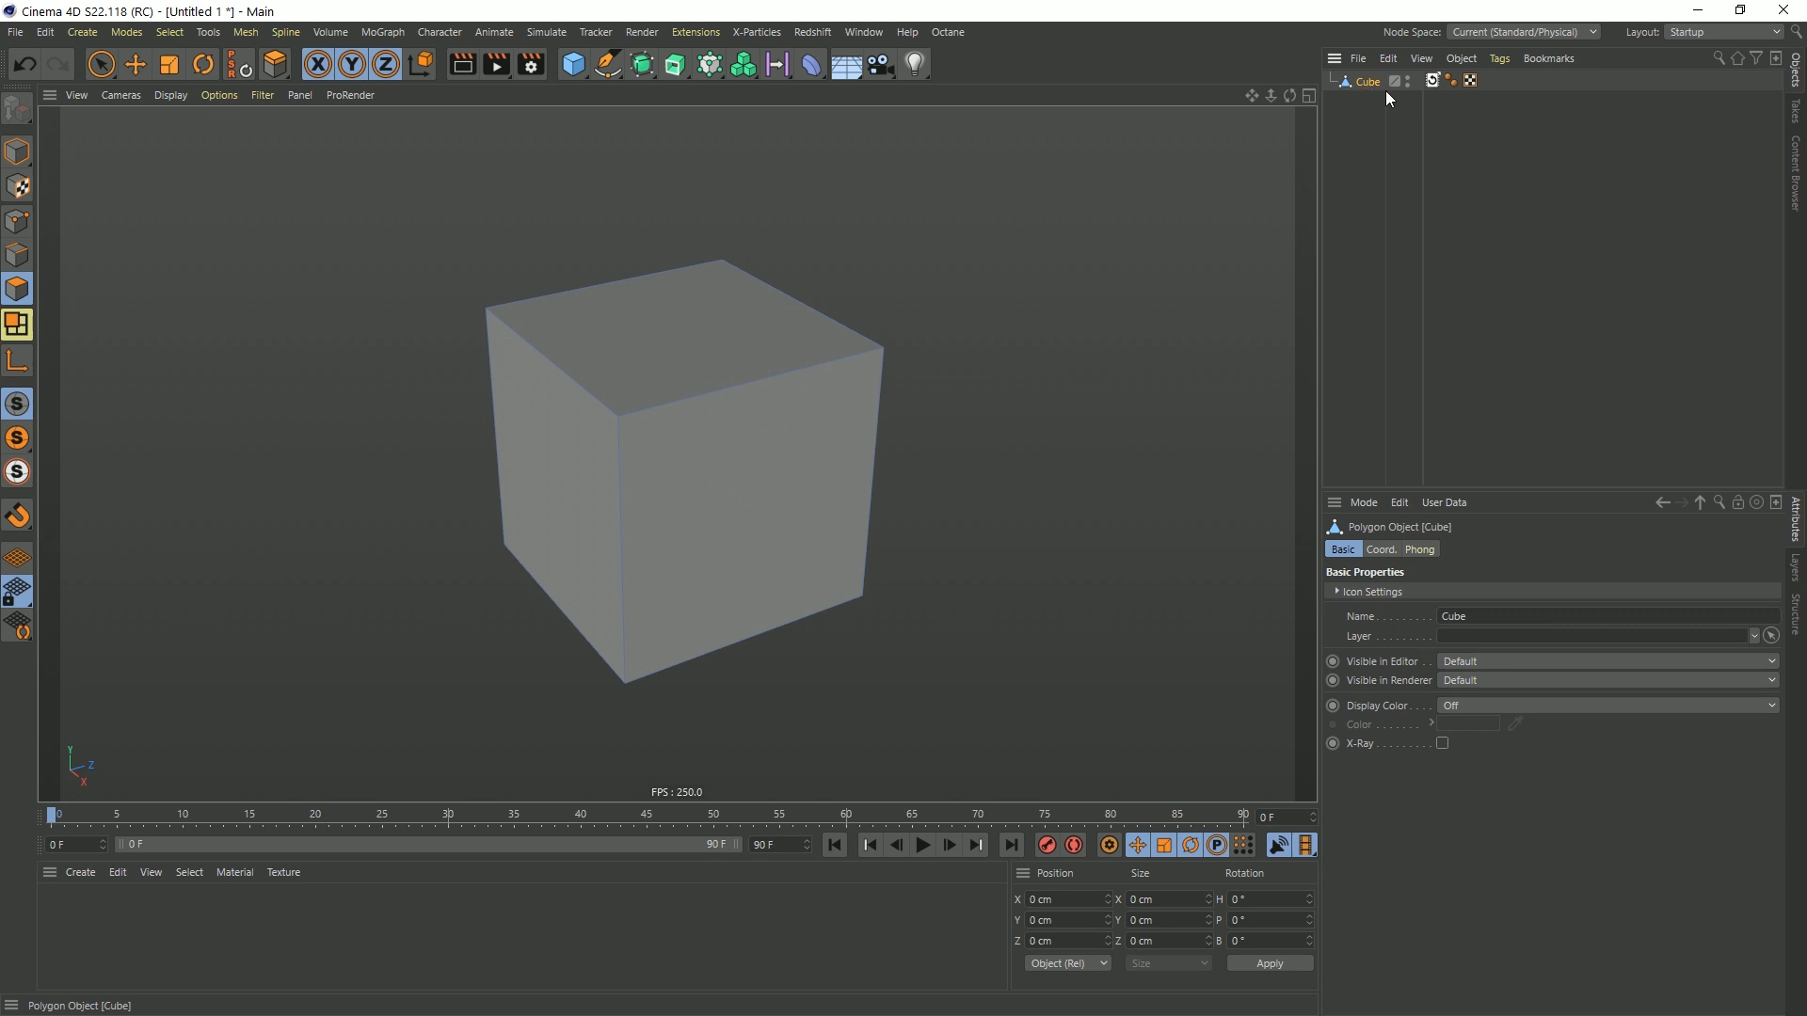
- Recall the stored parametric cube through its Recall tag, delete the tag and select the cube
{"action": "left_click", "coordinate": [1433, 80]}
{"action": "left_click", "coordinate": [1361, 592]}
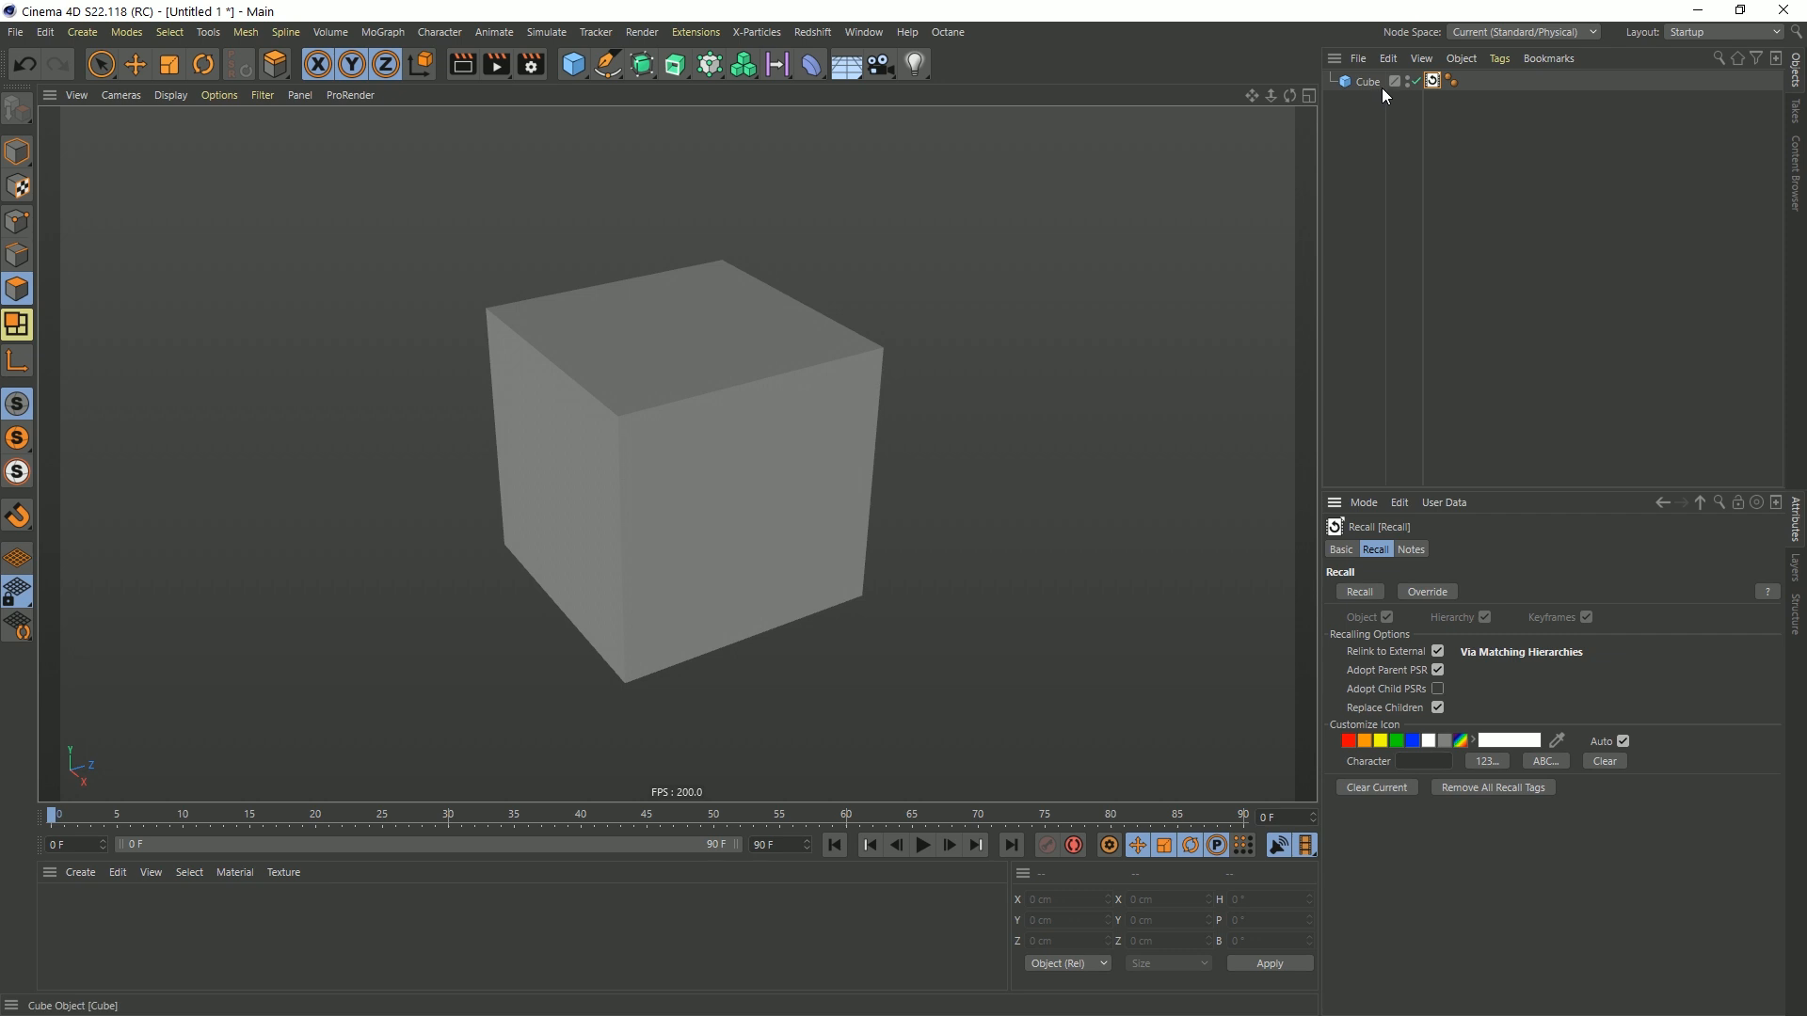
{"action": "key", "text": "Delete"}
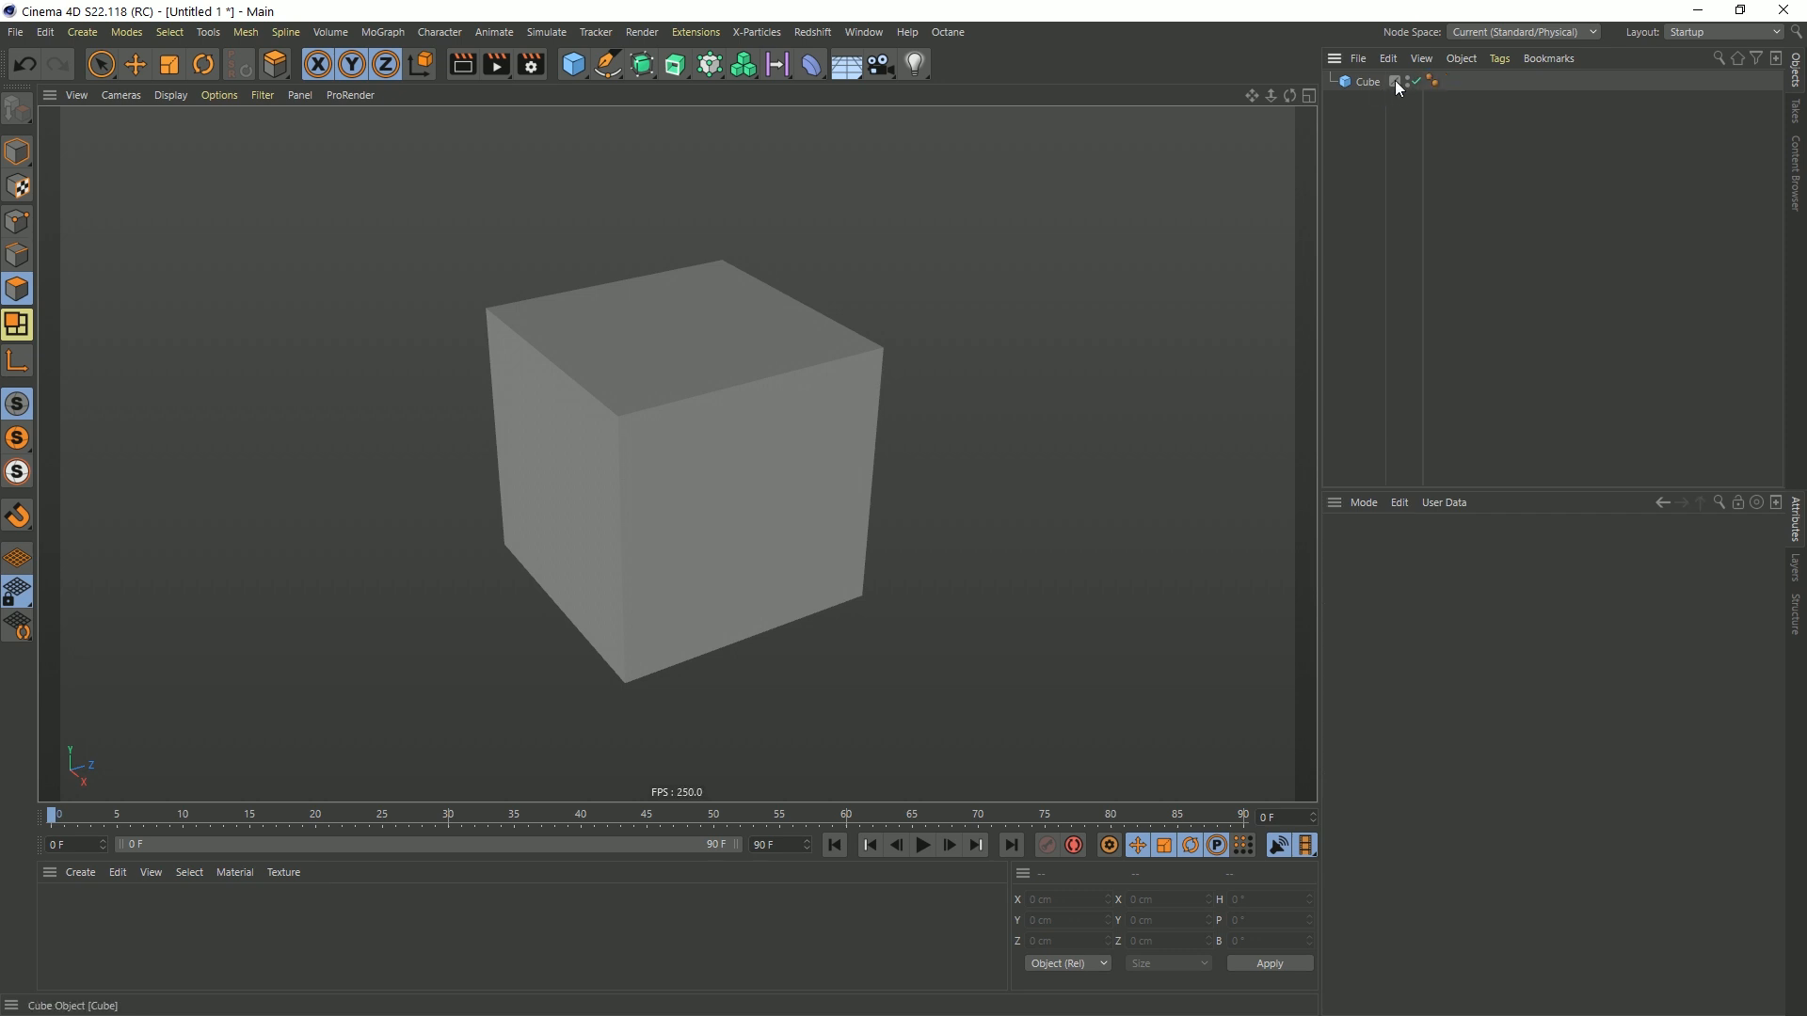
{"action": "left_click", "coordinate": [1367, 82]}
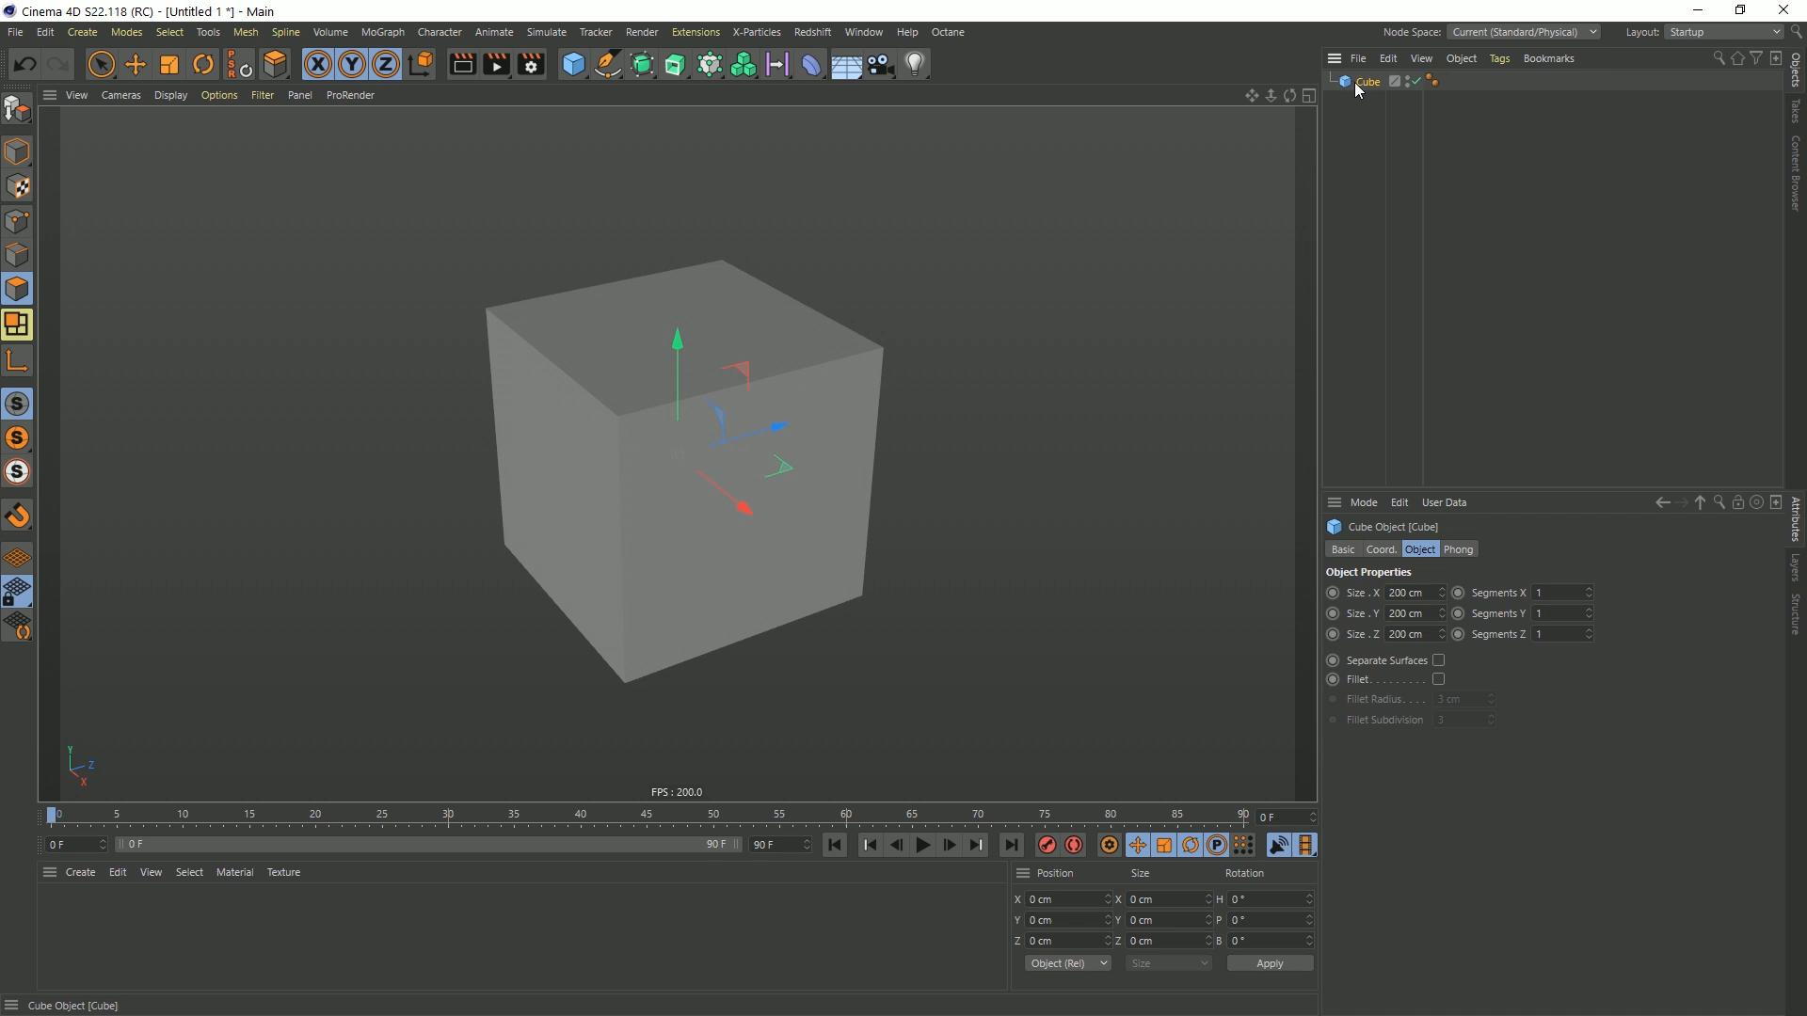
- Give the cube a new Recall tag and store its current state in the tag
{"action": "right_click", "coordinate": [1355, 85]}
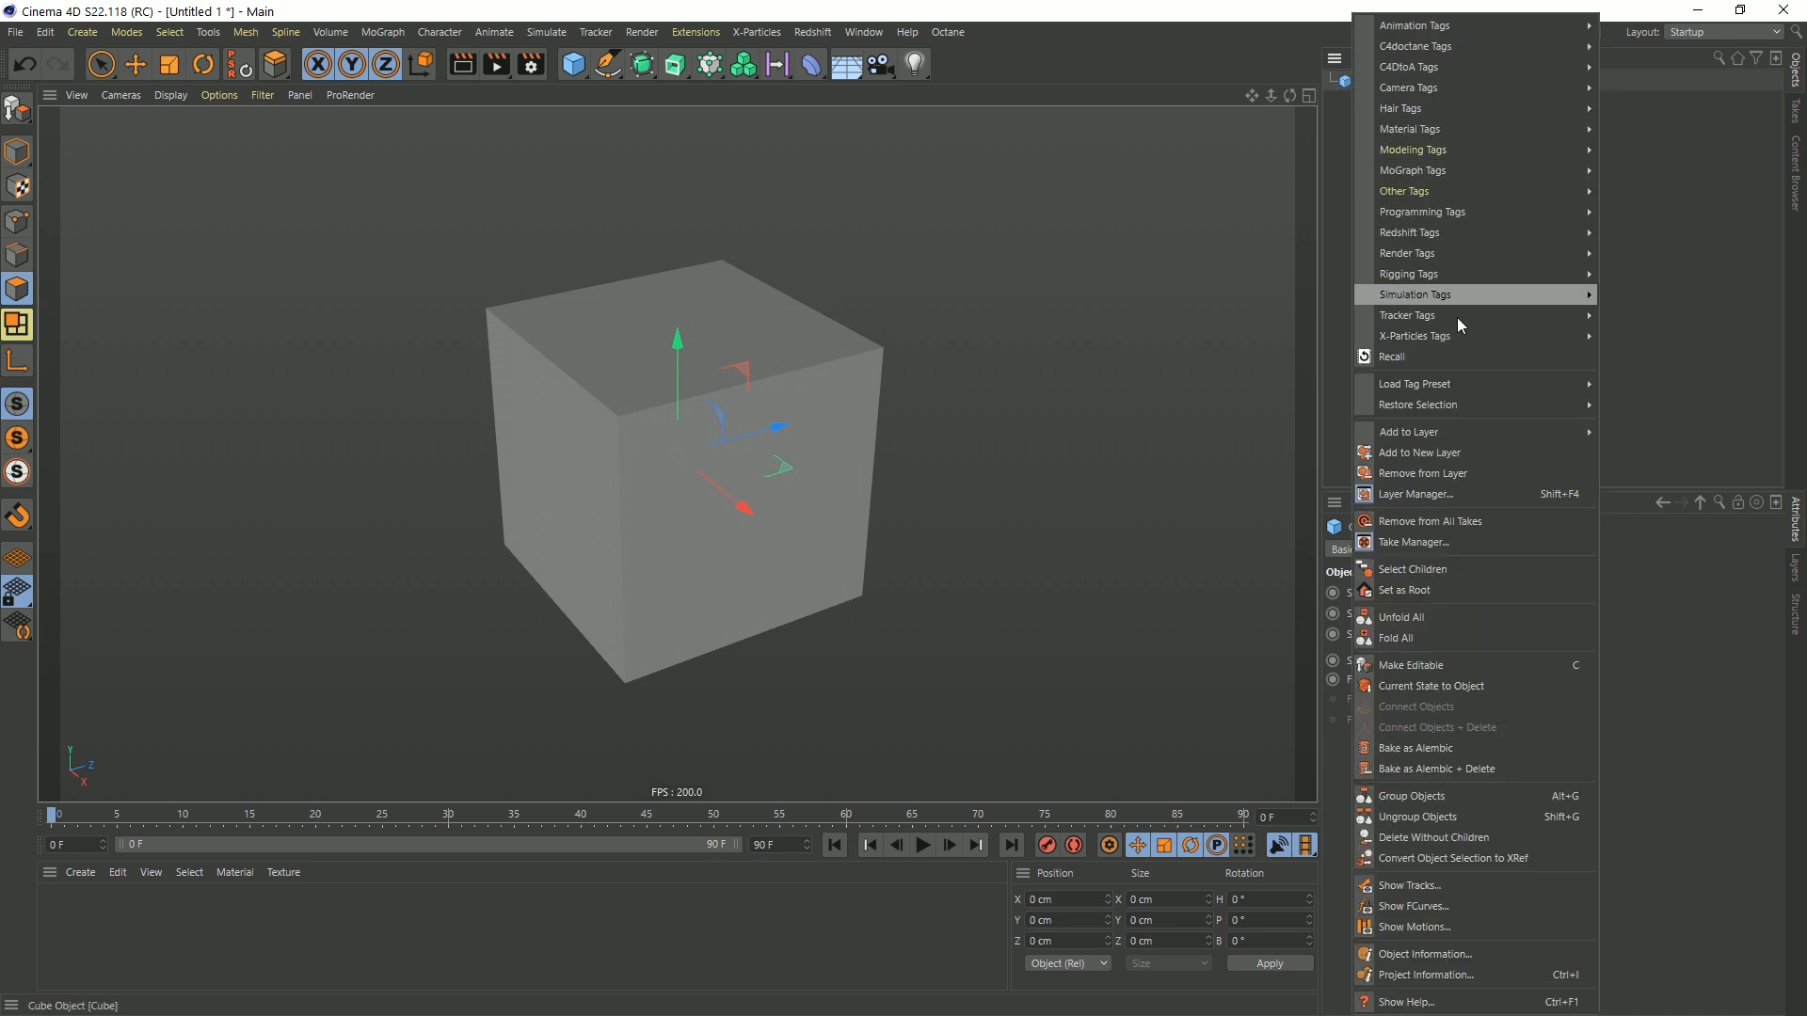
{"action": "left_click", "coordinate": [1419, 359]}
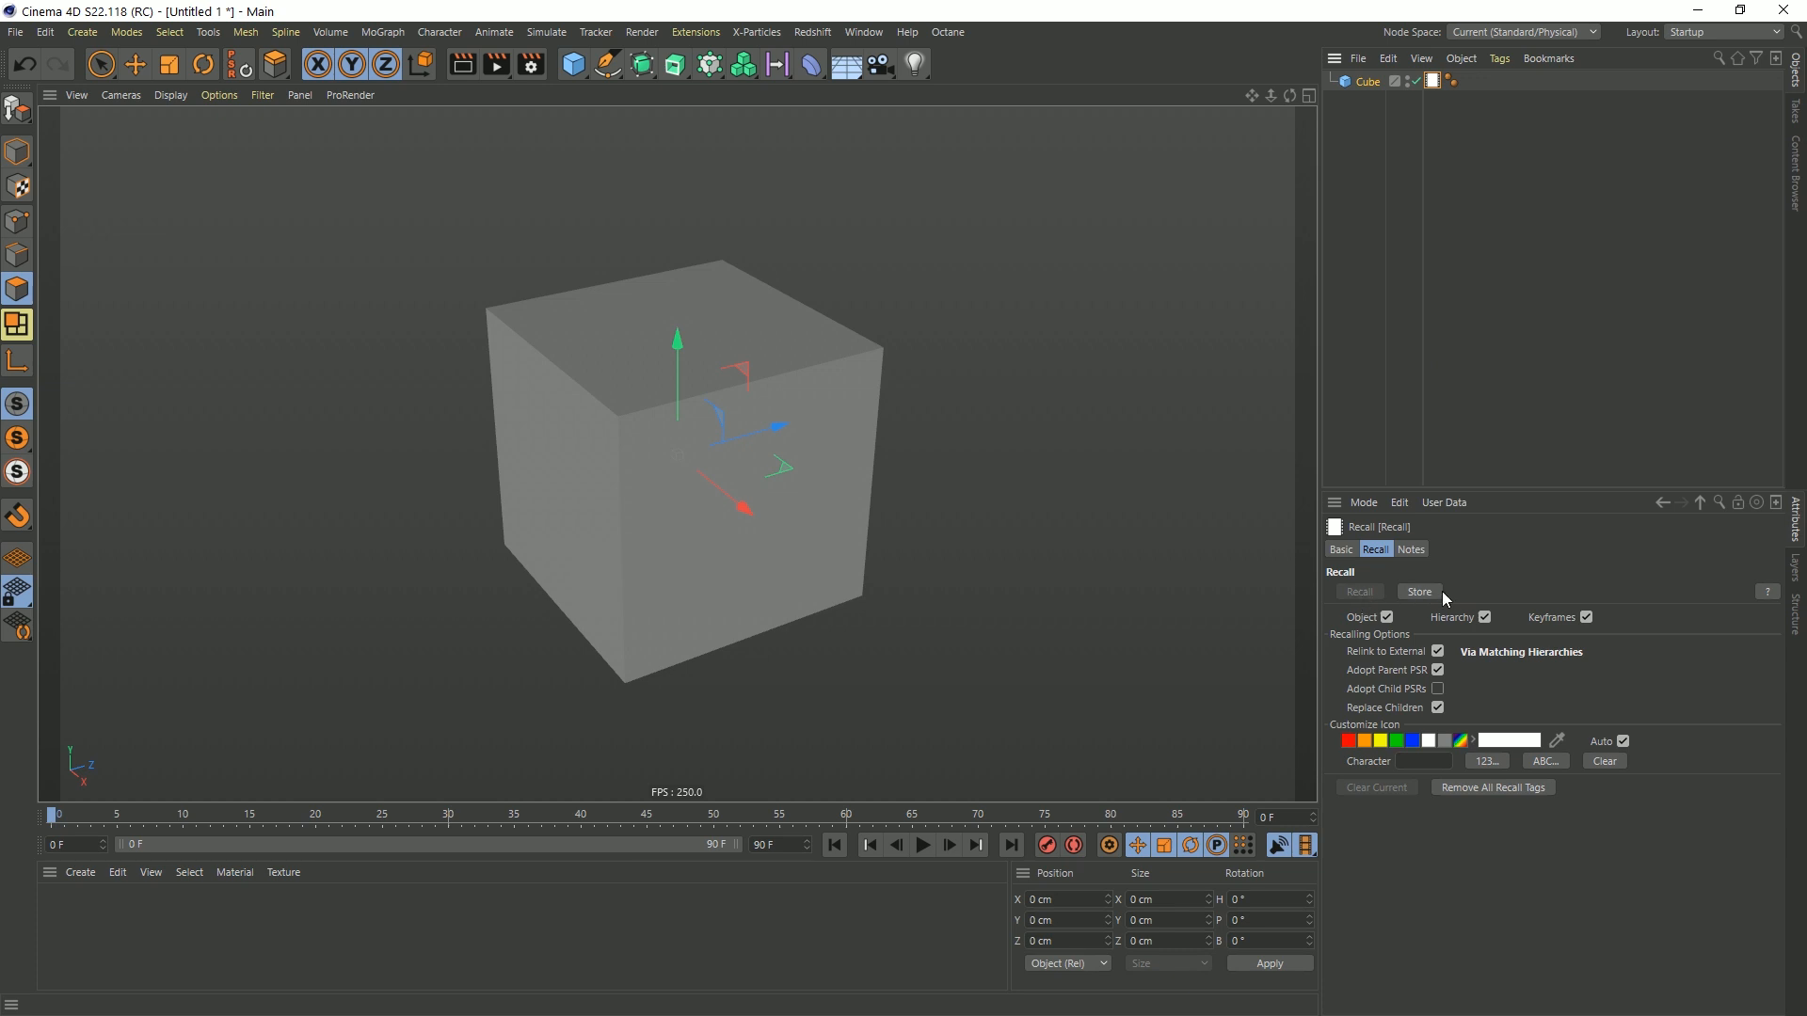
{"action": "double_click", "coordinate": [1432, 82]}
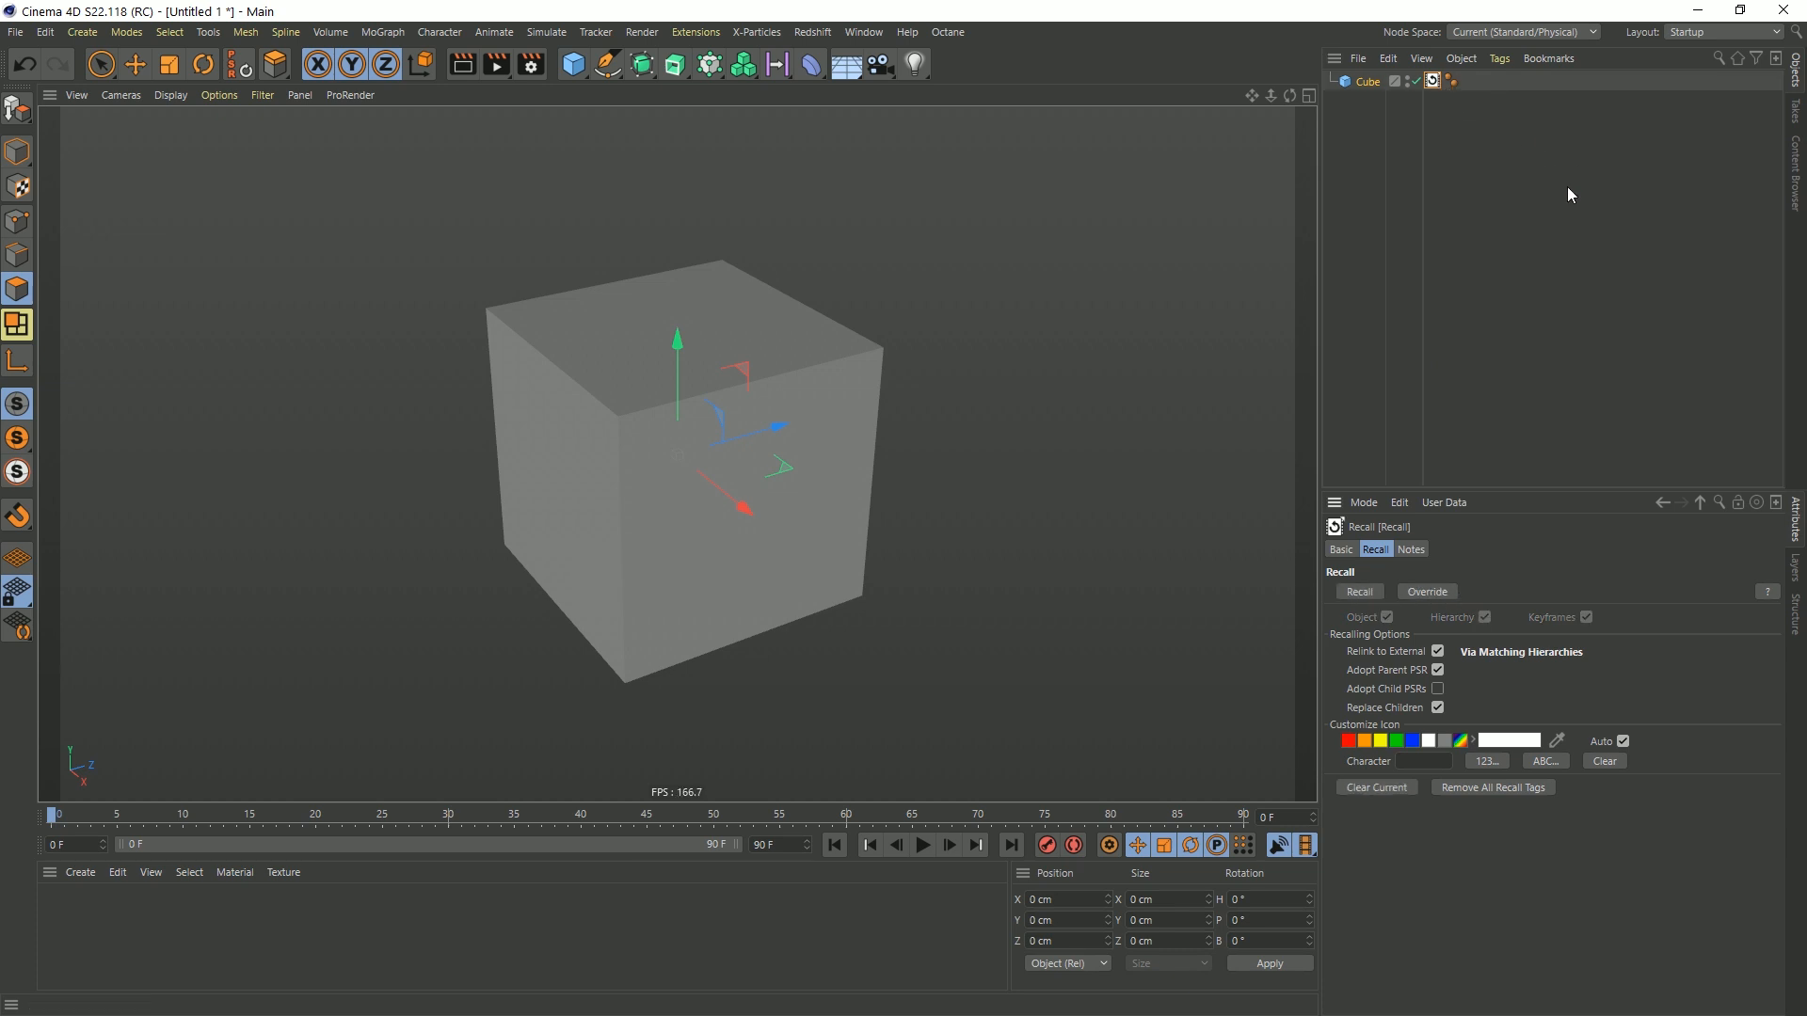
- Scale the cube down uniformly to a small fraction of its size and select its Recall tag
{"action": "left_click", "coordinate": [1351, 84]}
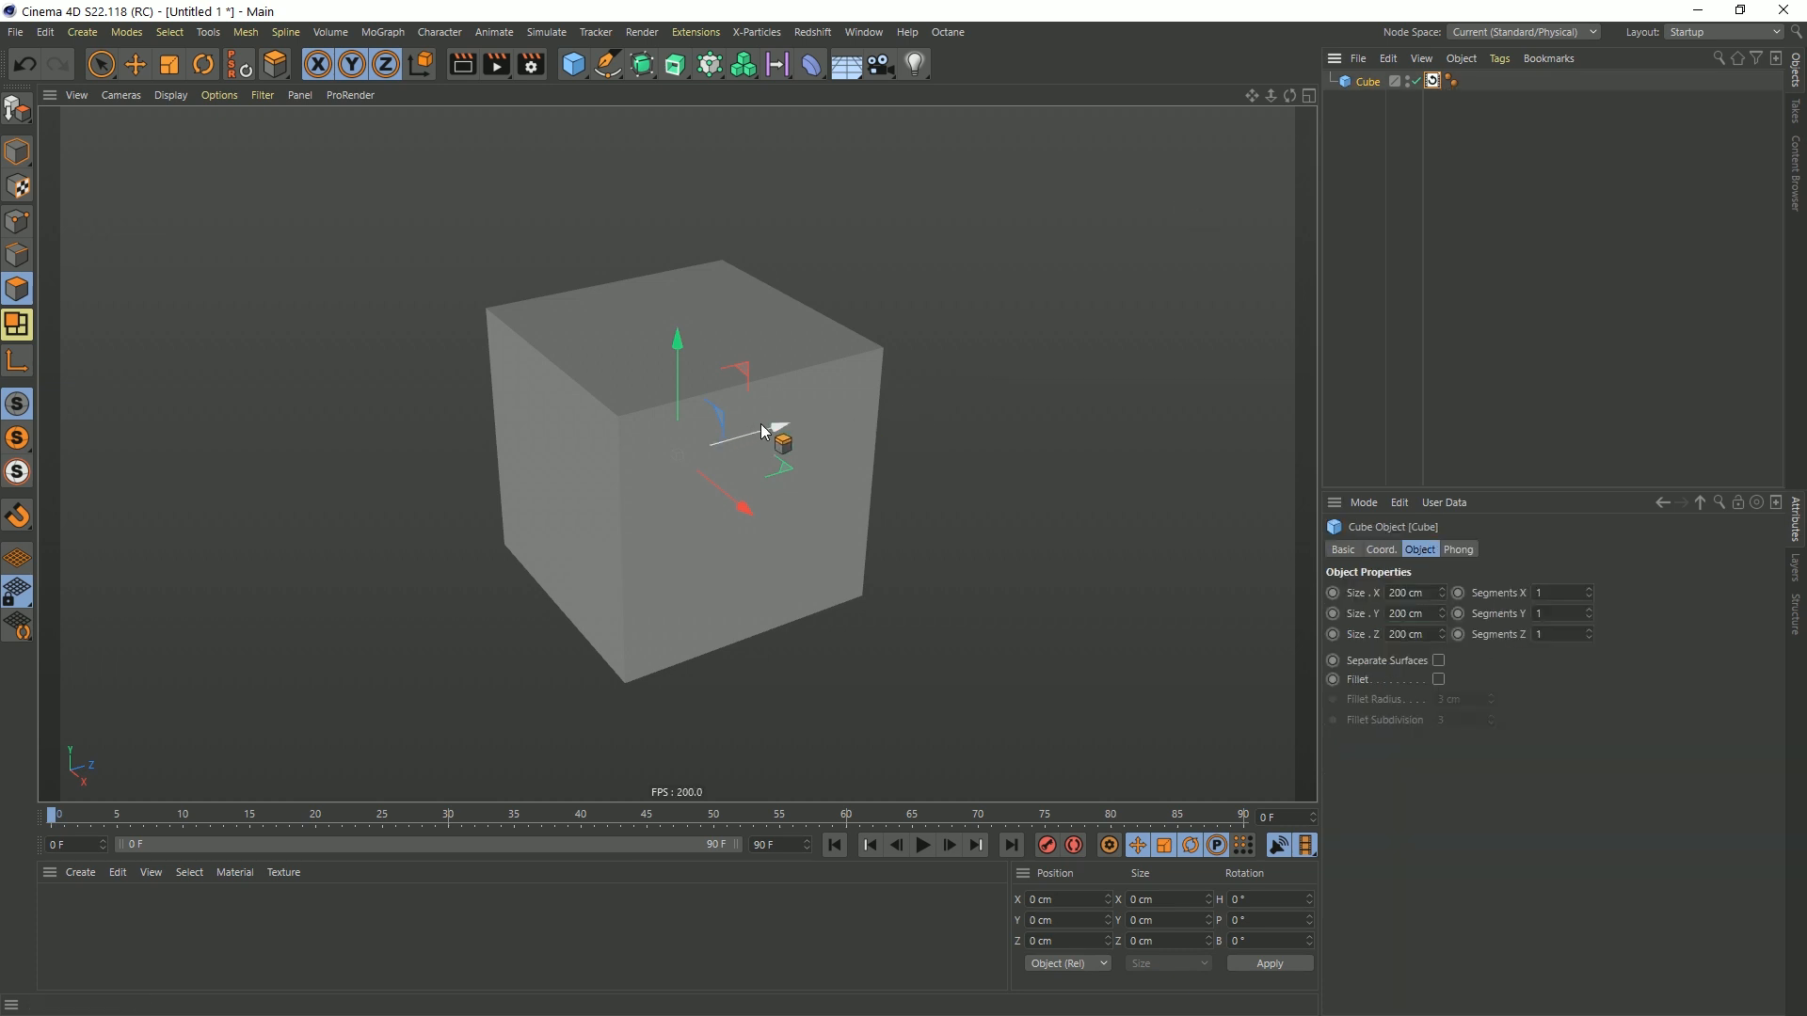
{"action": "key", "text": "t"}
{"action": "left_click_drag", "start_coordinate": [968, 242], "coordinate": [918, 373]}
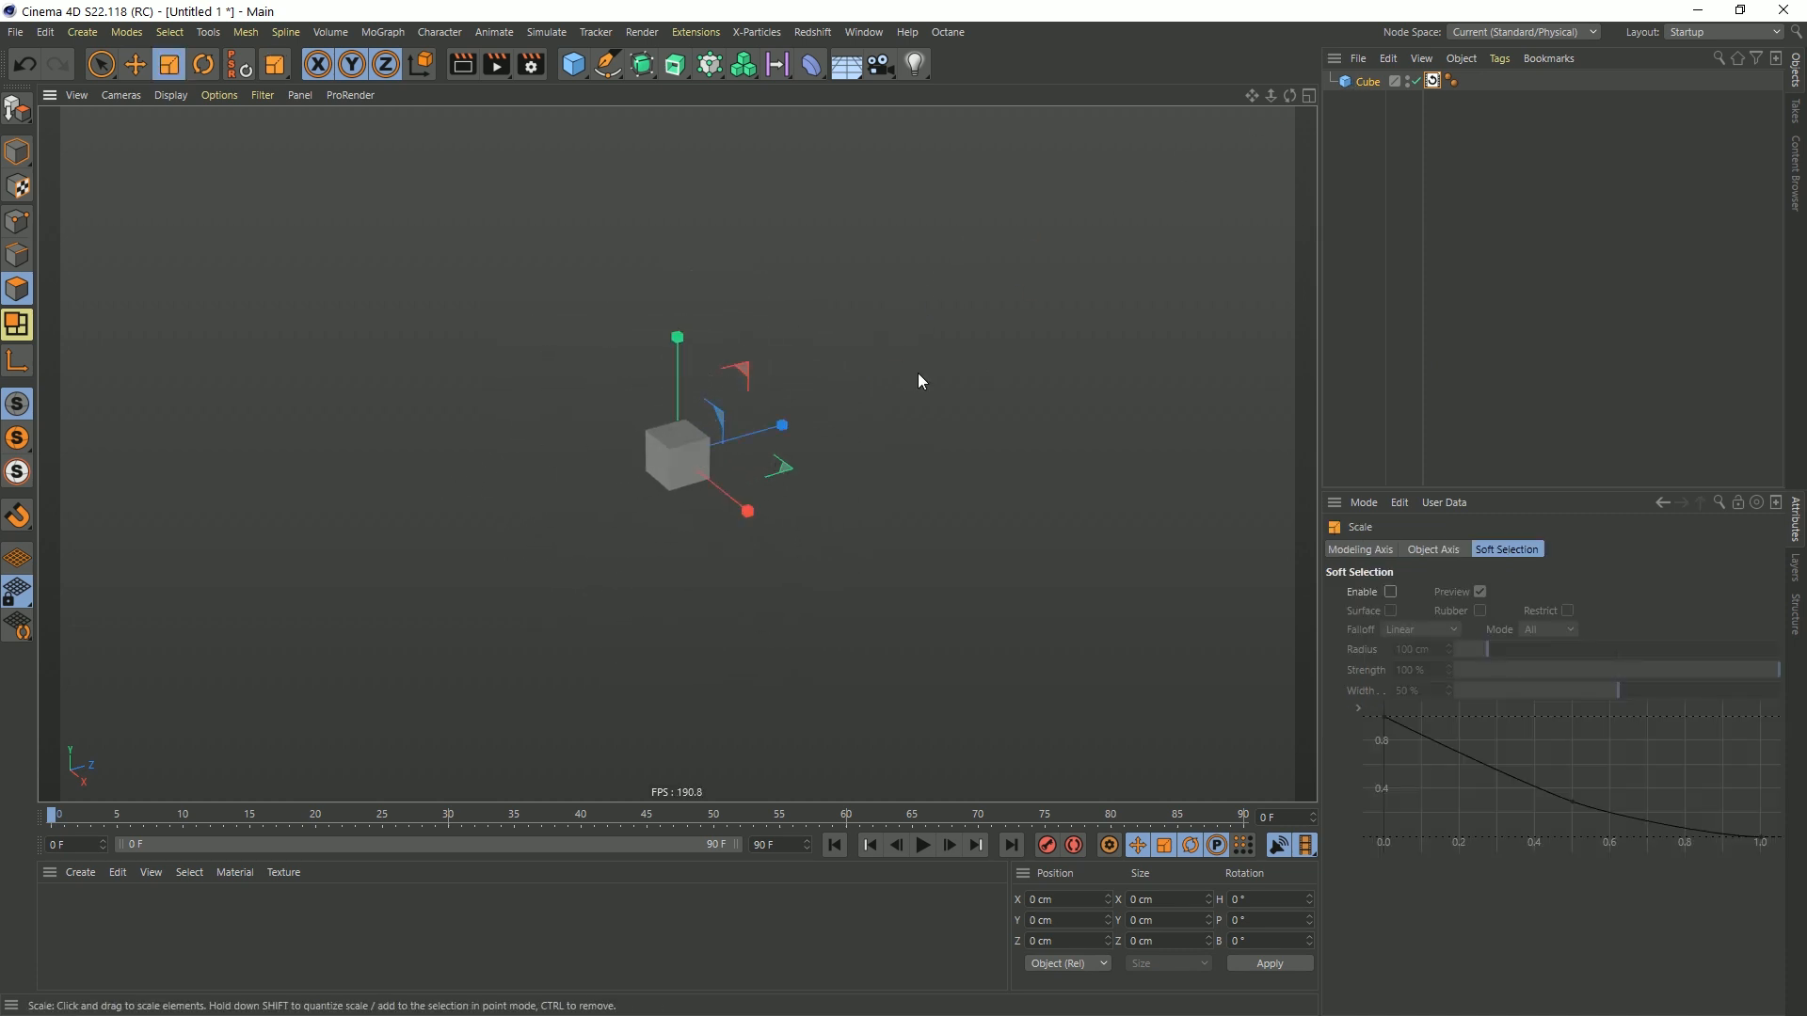
{"action": "left_click", "coordinate": [1431, 82]}
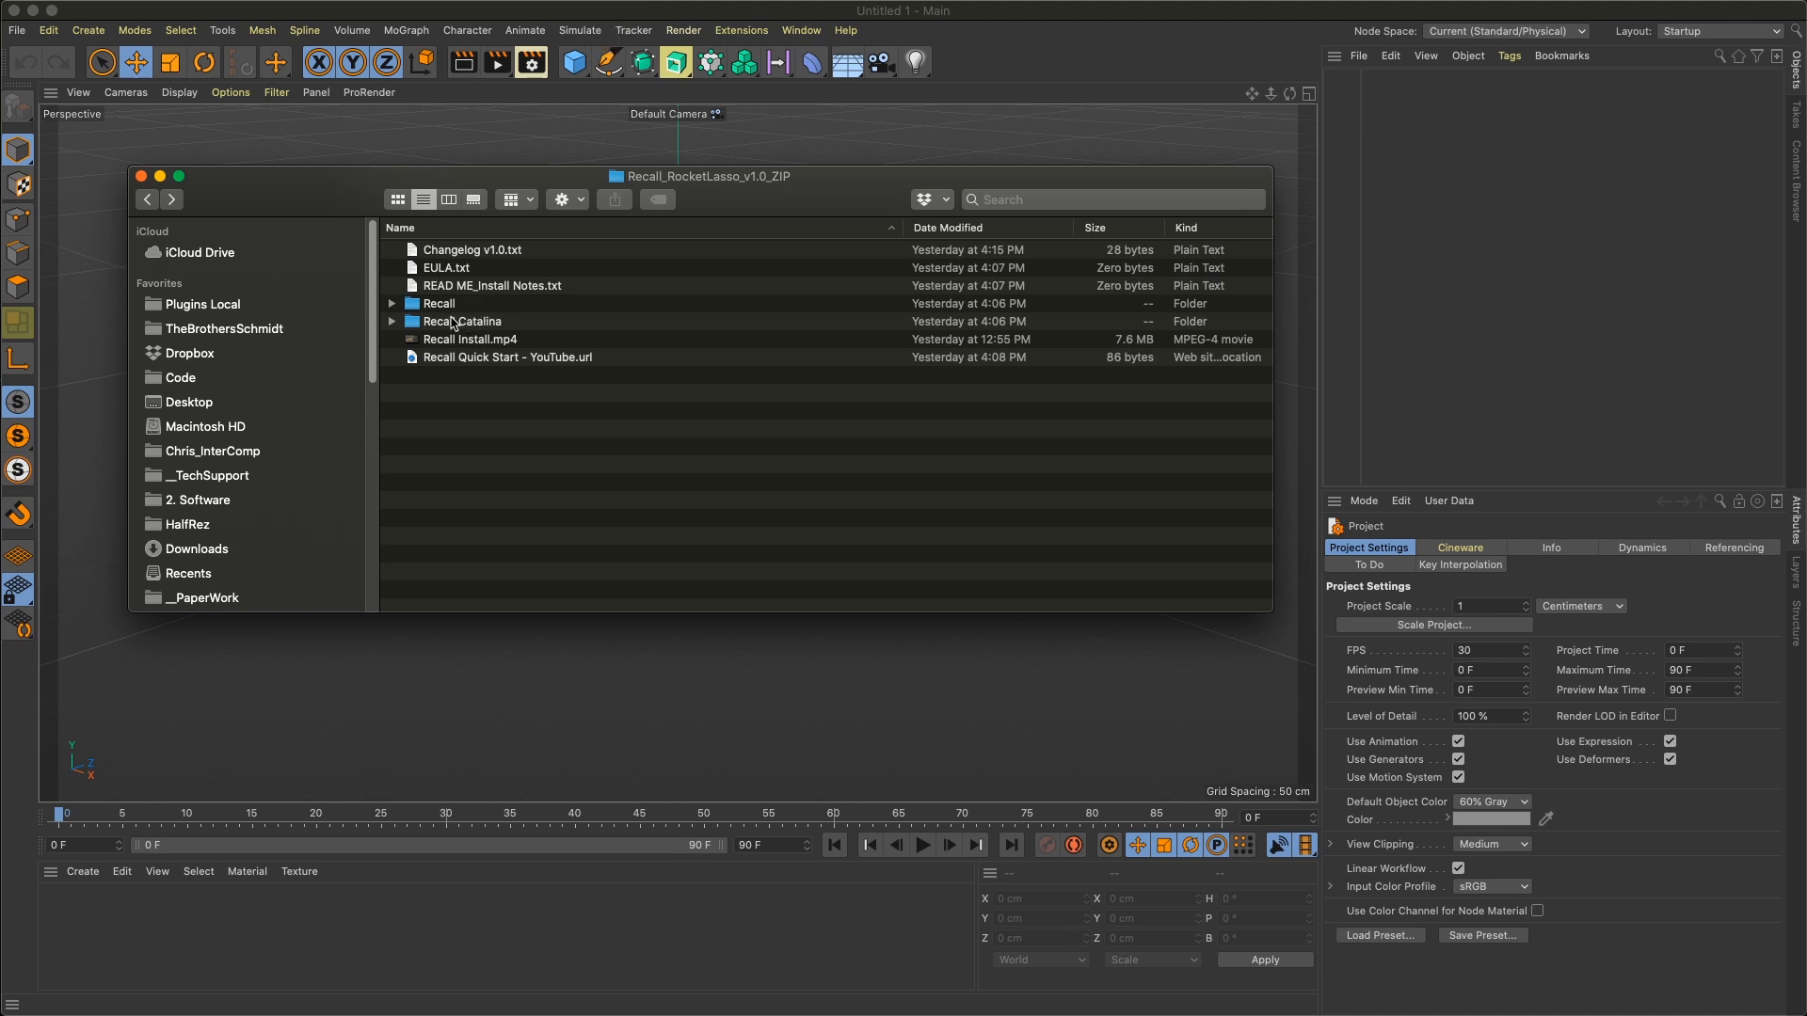
- In Finder, copy the Recall Catalina folder from Recall_RocketLasso_v1.0_ZIP into the Plugins Local folder
{"action": "left_click", "coordinate": [452, 323]}
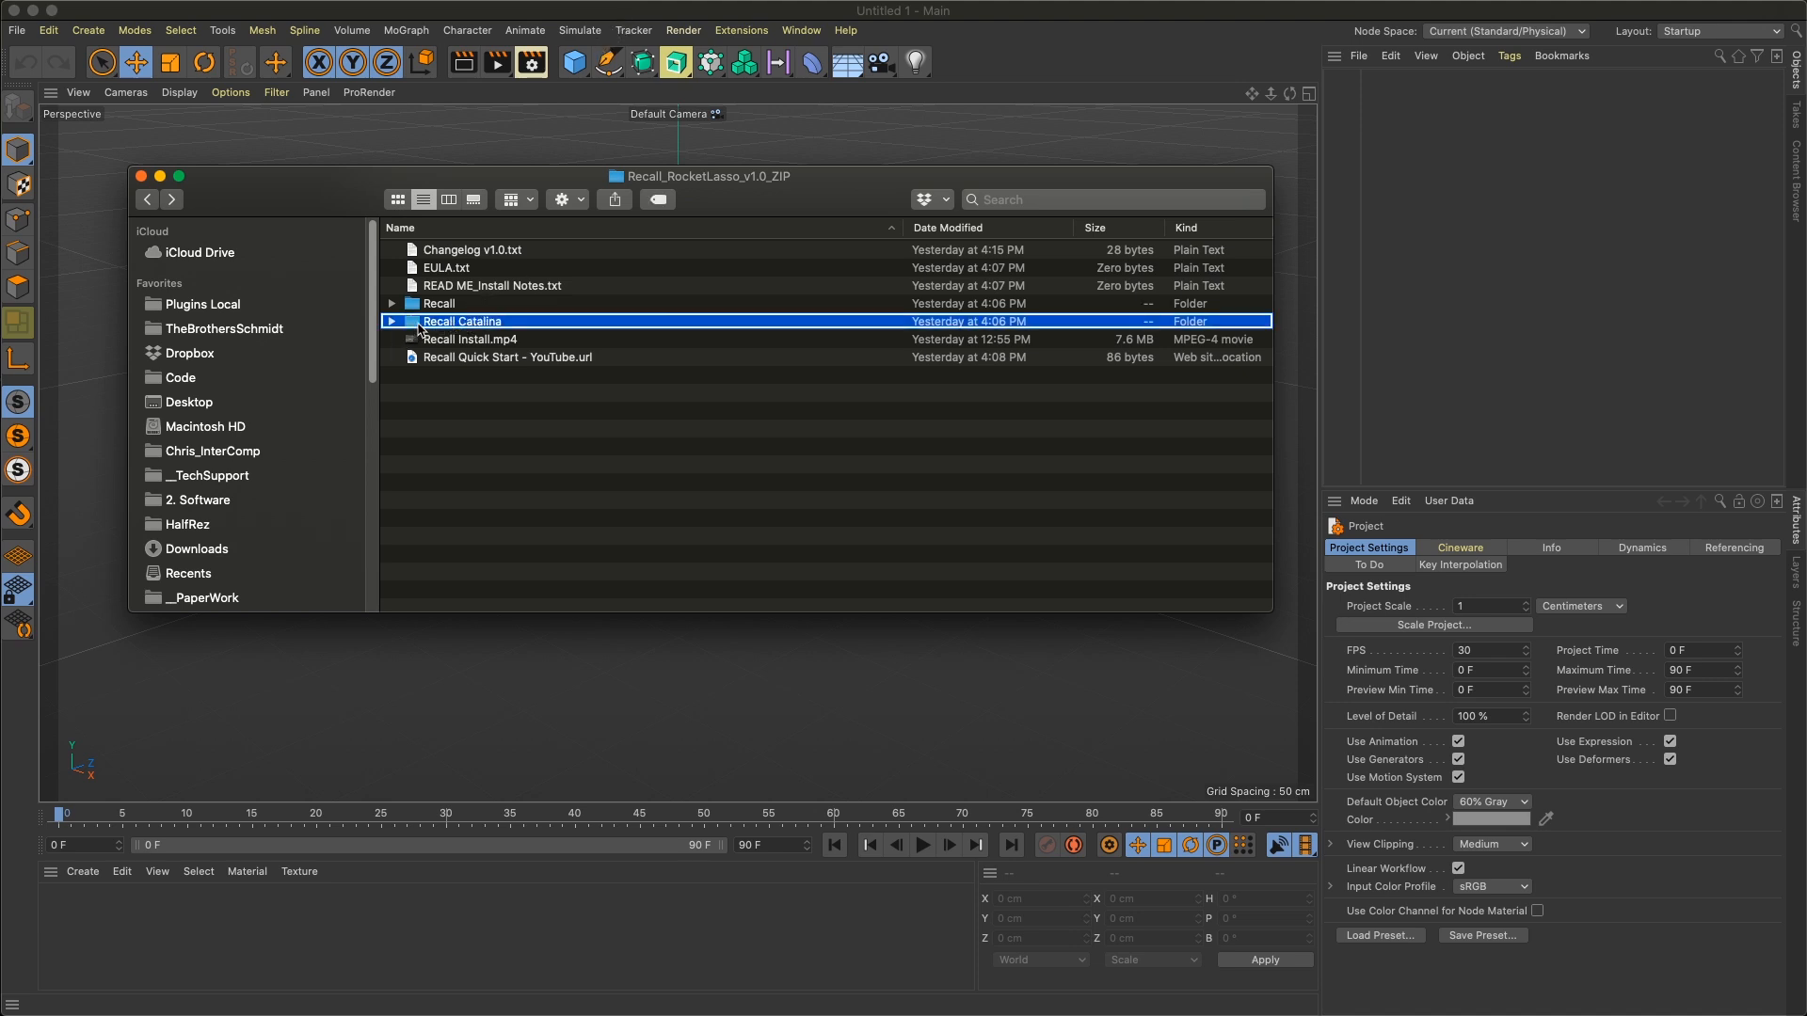
{"action": "right_click", "coordinate": [420, 329]}
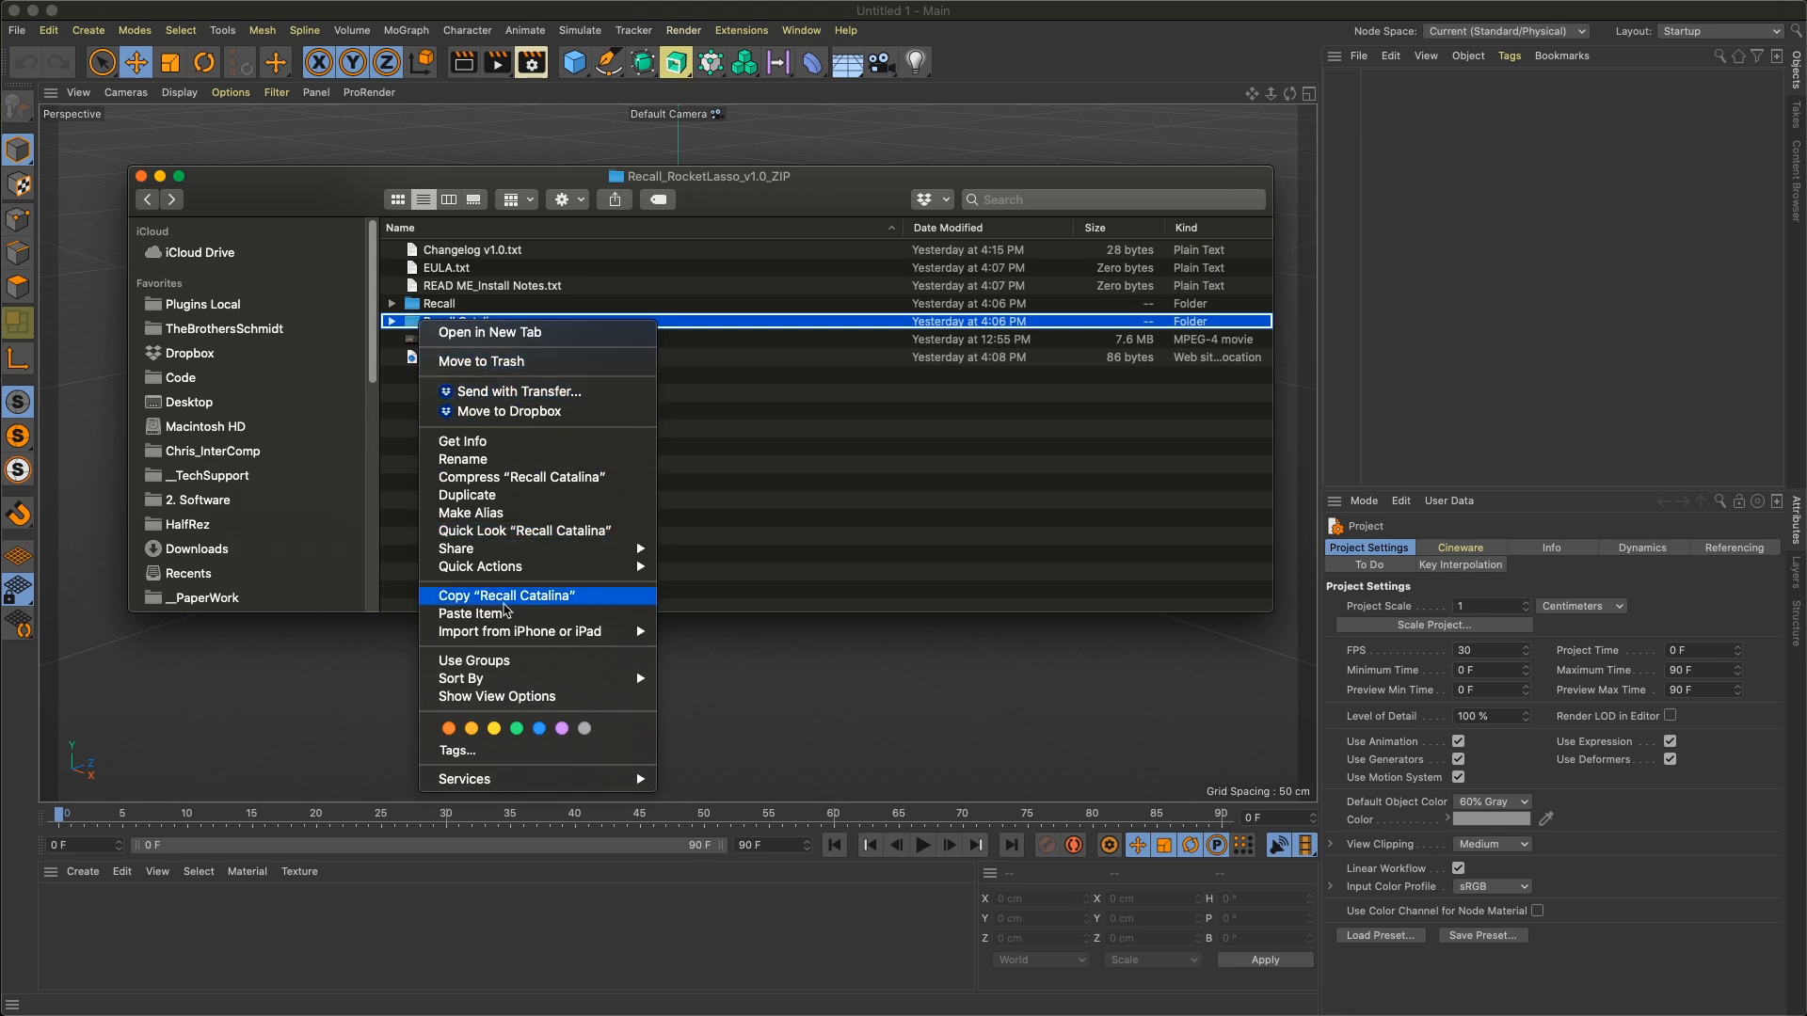
{"action": "left_click", "coordinate": [499, 600]}
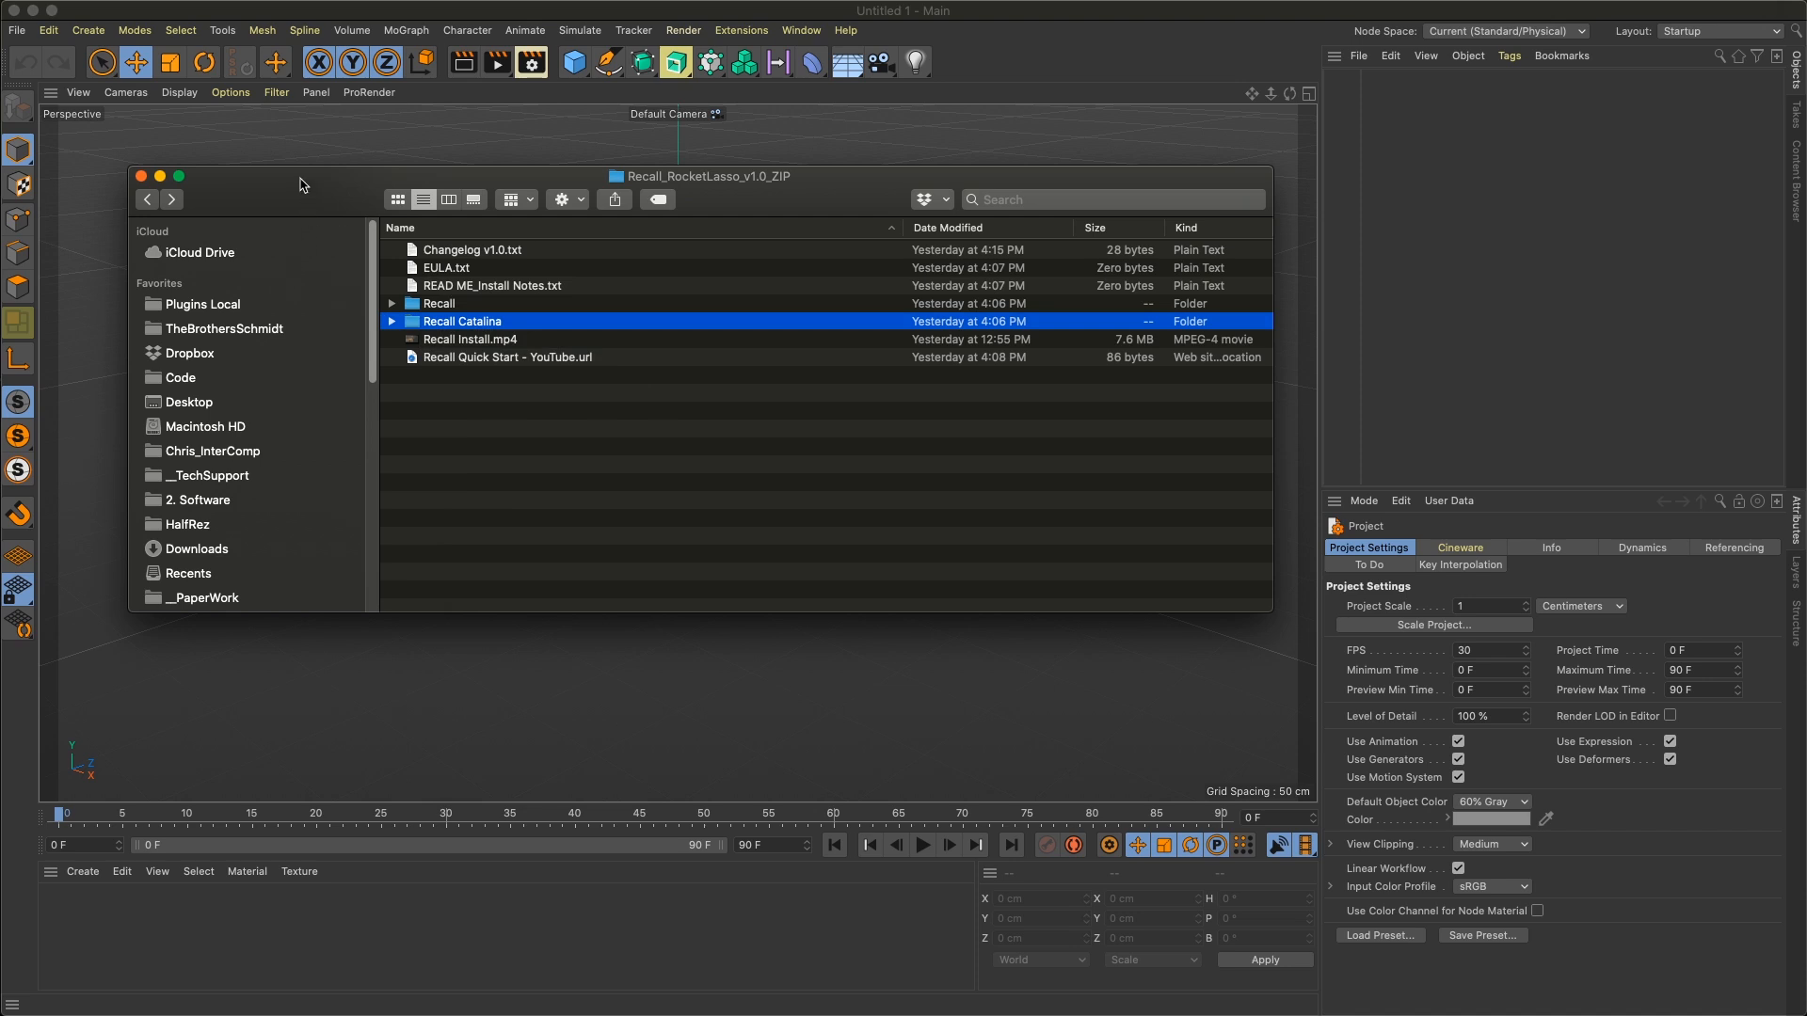
{"action": "left_click", "coordinate": [223, 308]}
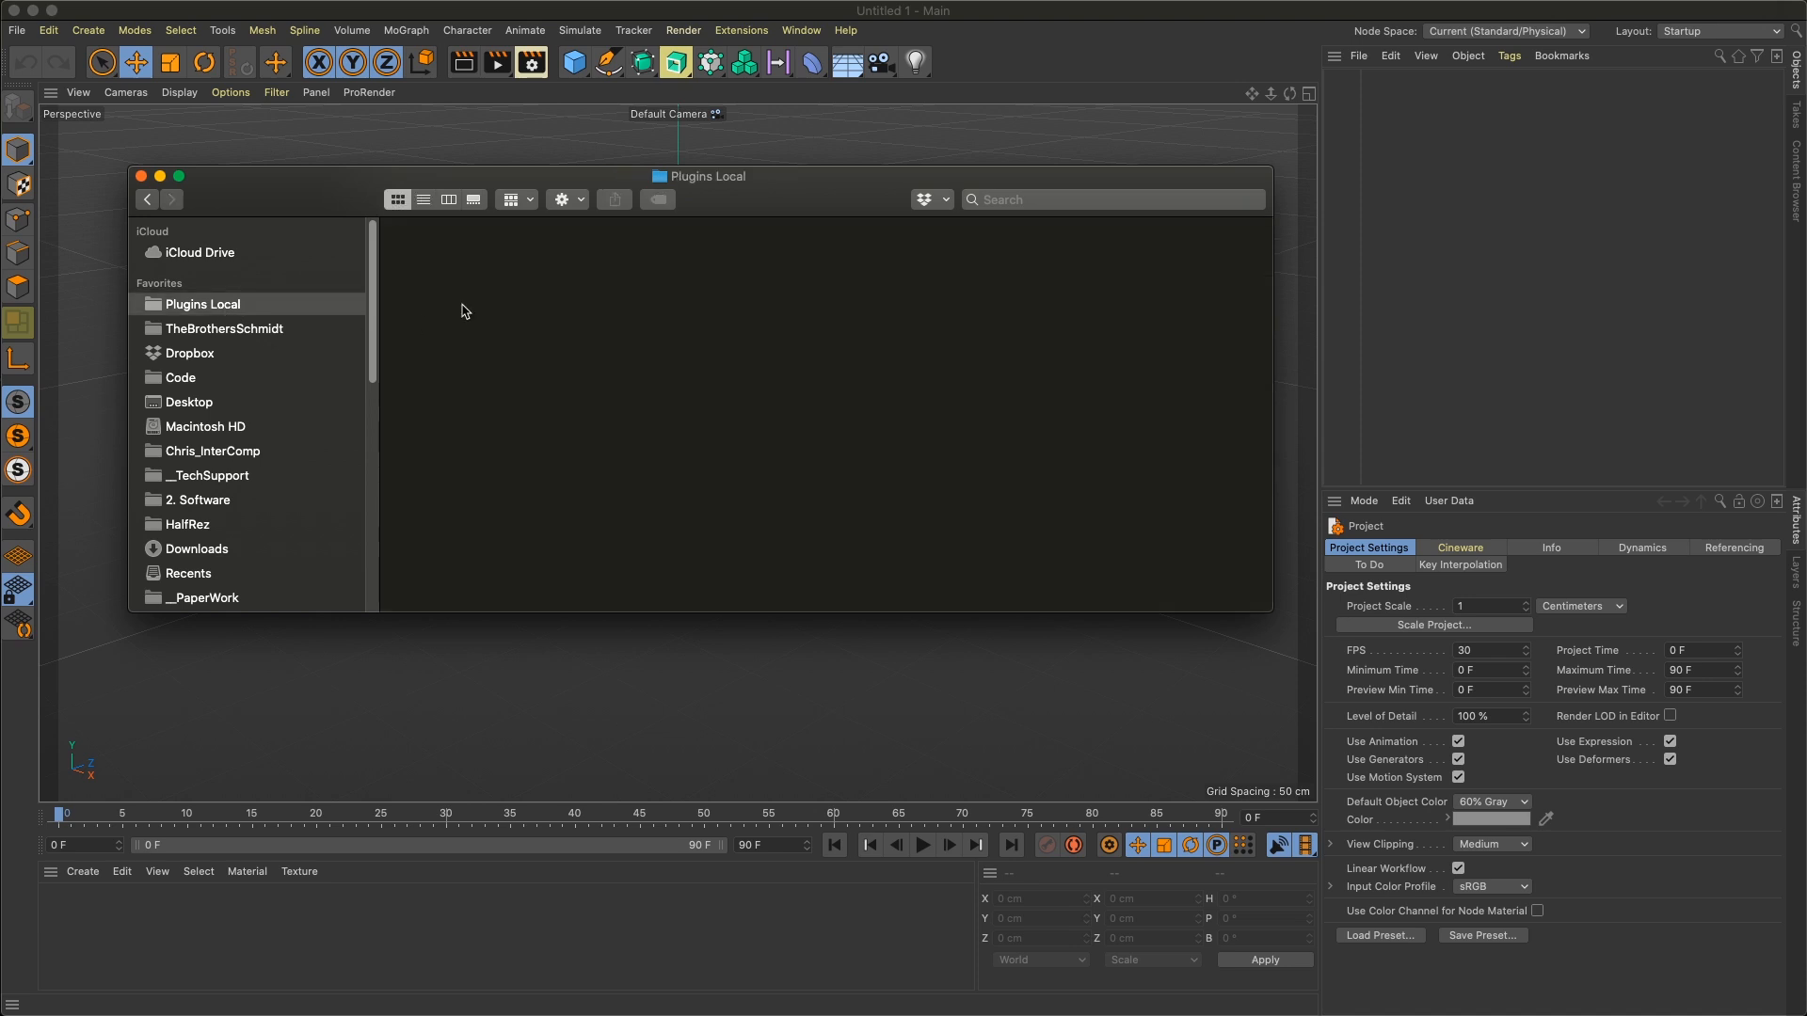
{"action": "right_click", "coordinate": [563, 318]}
{"action": "left_click", "coordinate": [654, 458]}
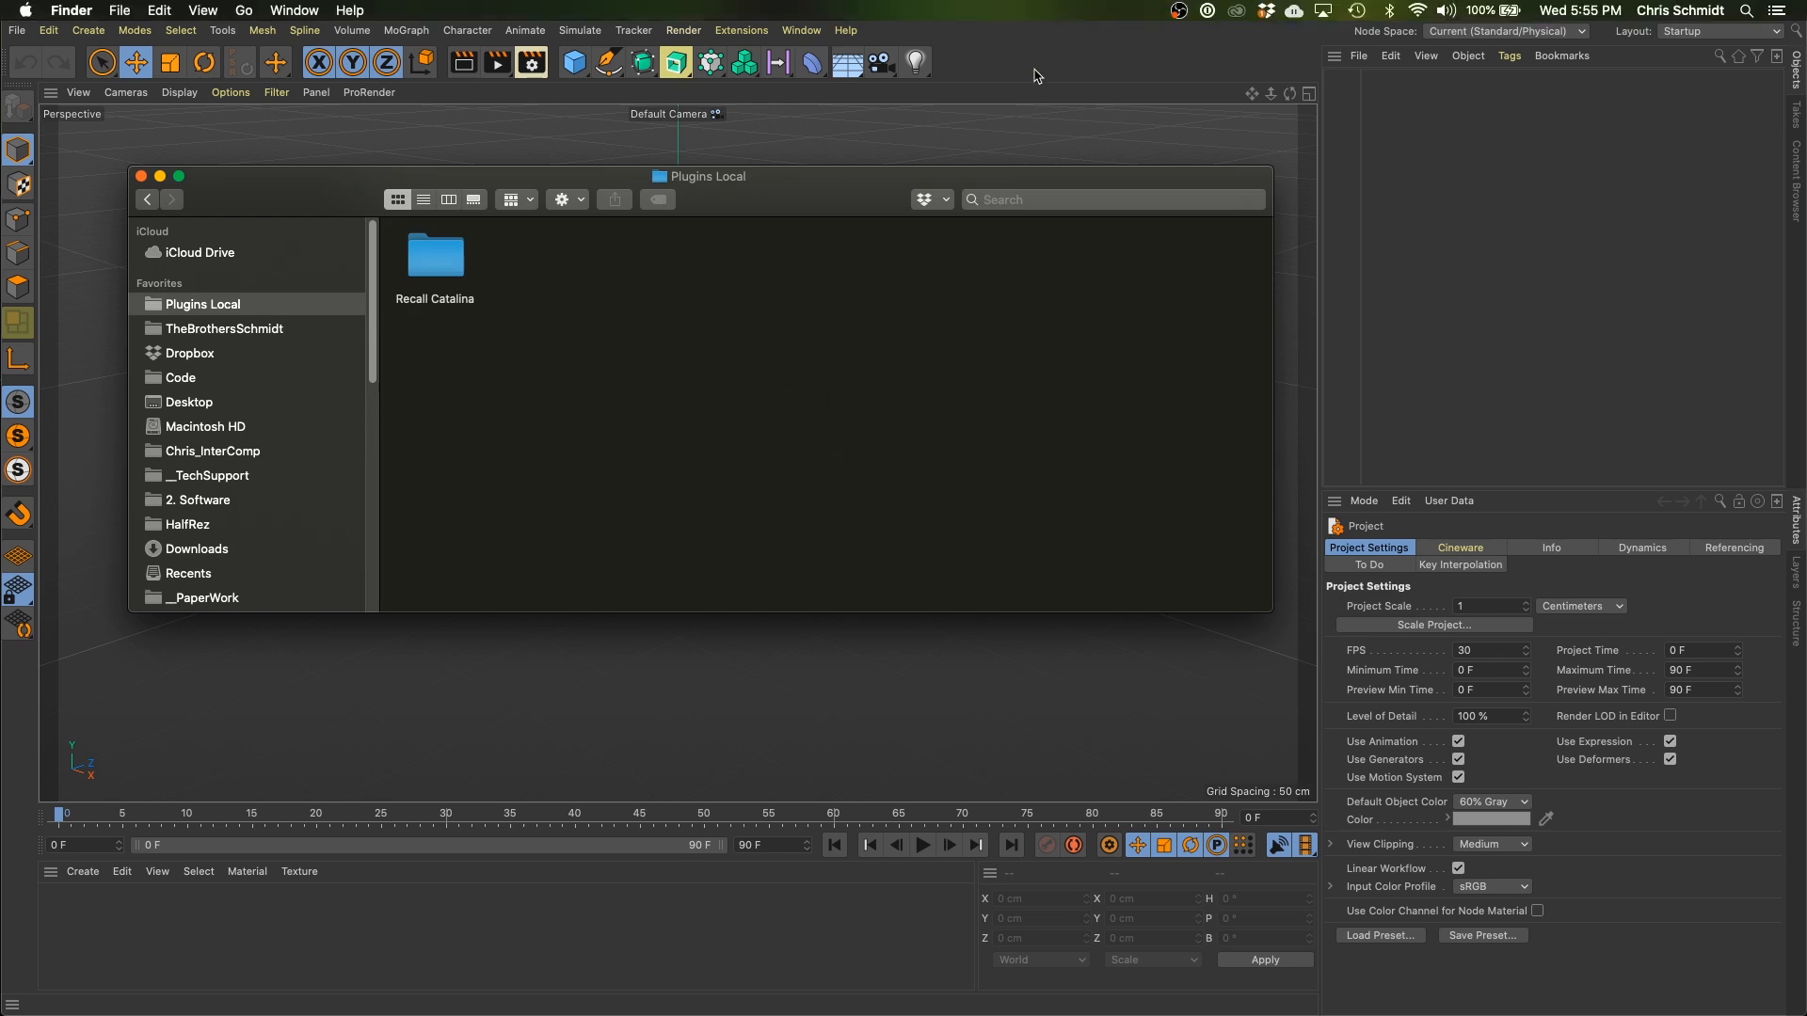
- Switch back to Cinema 4D and open the Plugins section of the preferences
{"action": "left_click", "coordinate": [1005, 94]}
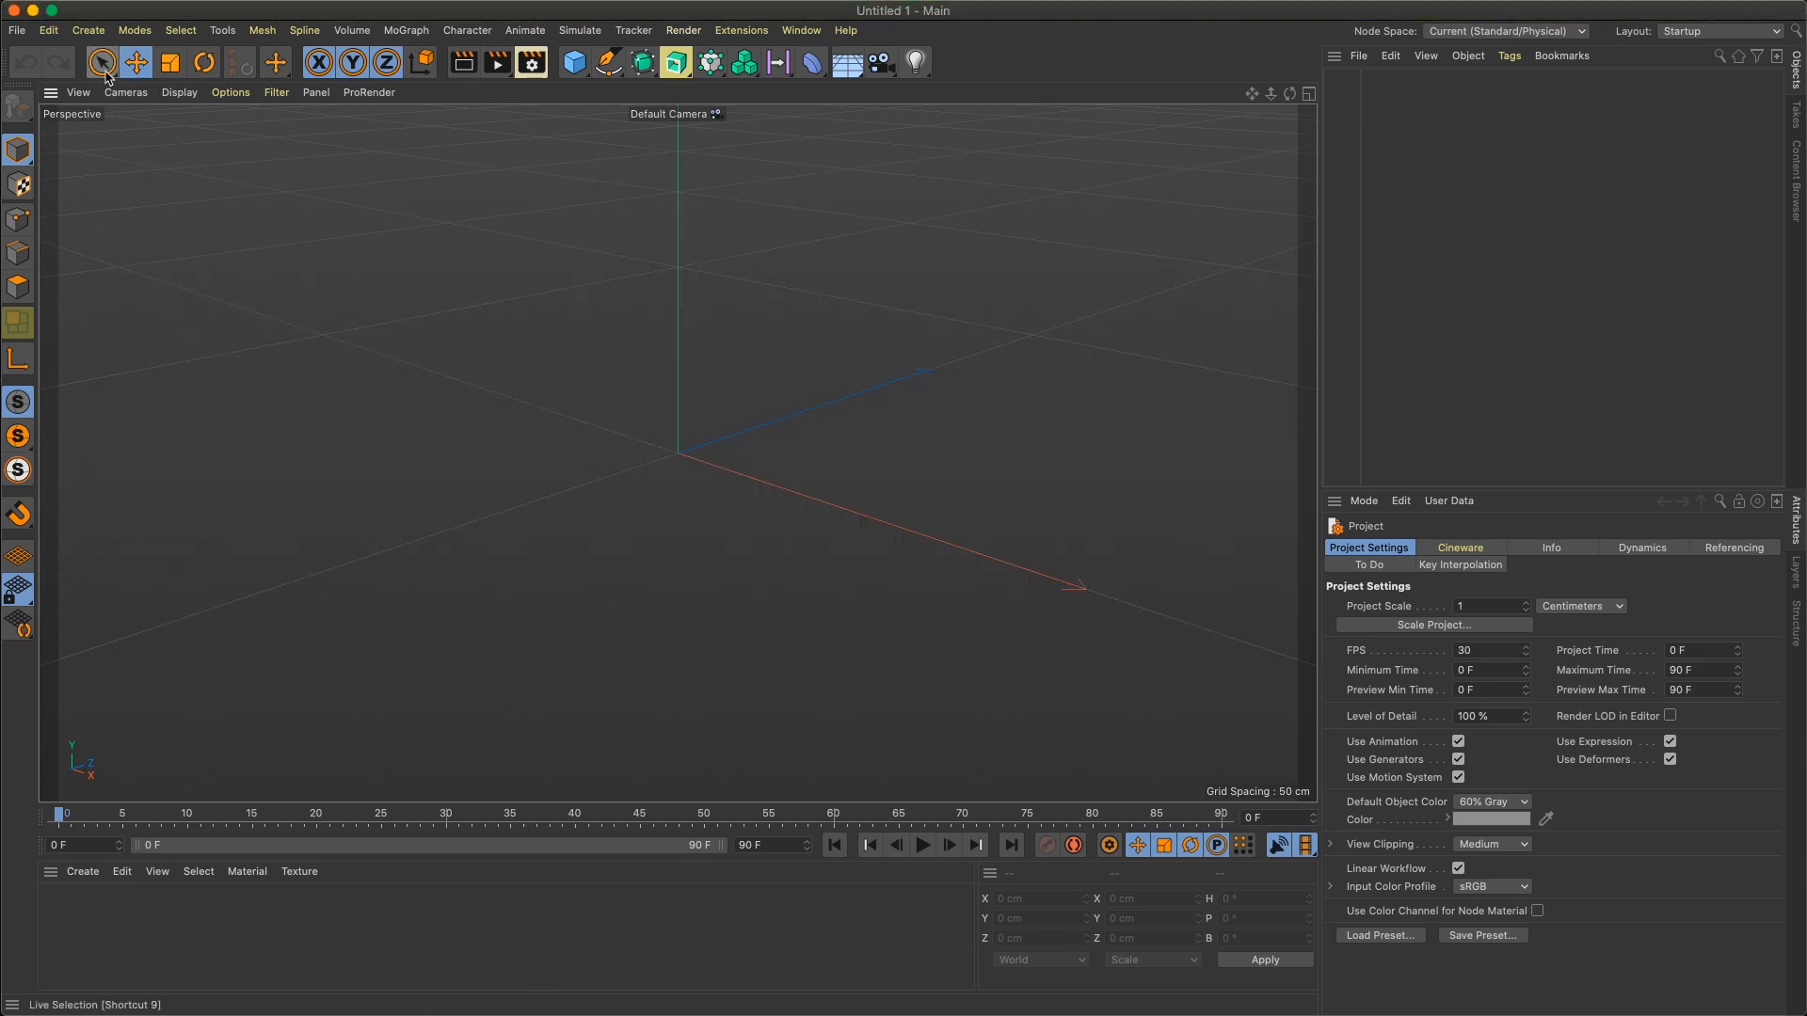
{"action": "left_click", "coordinate": [49, 30]}
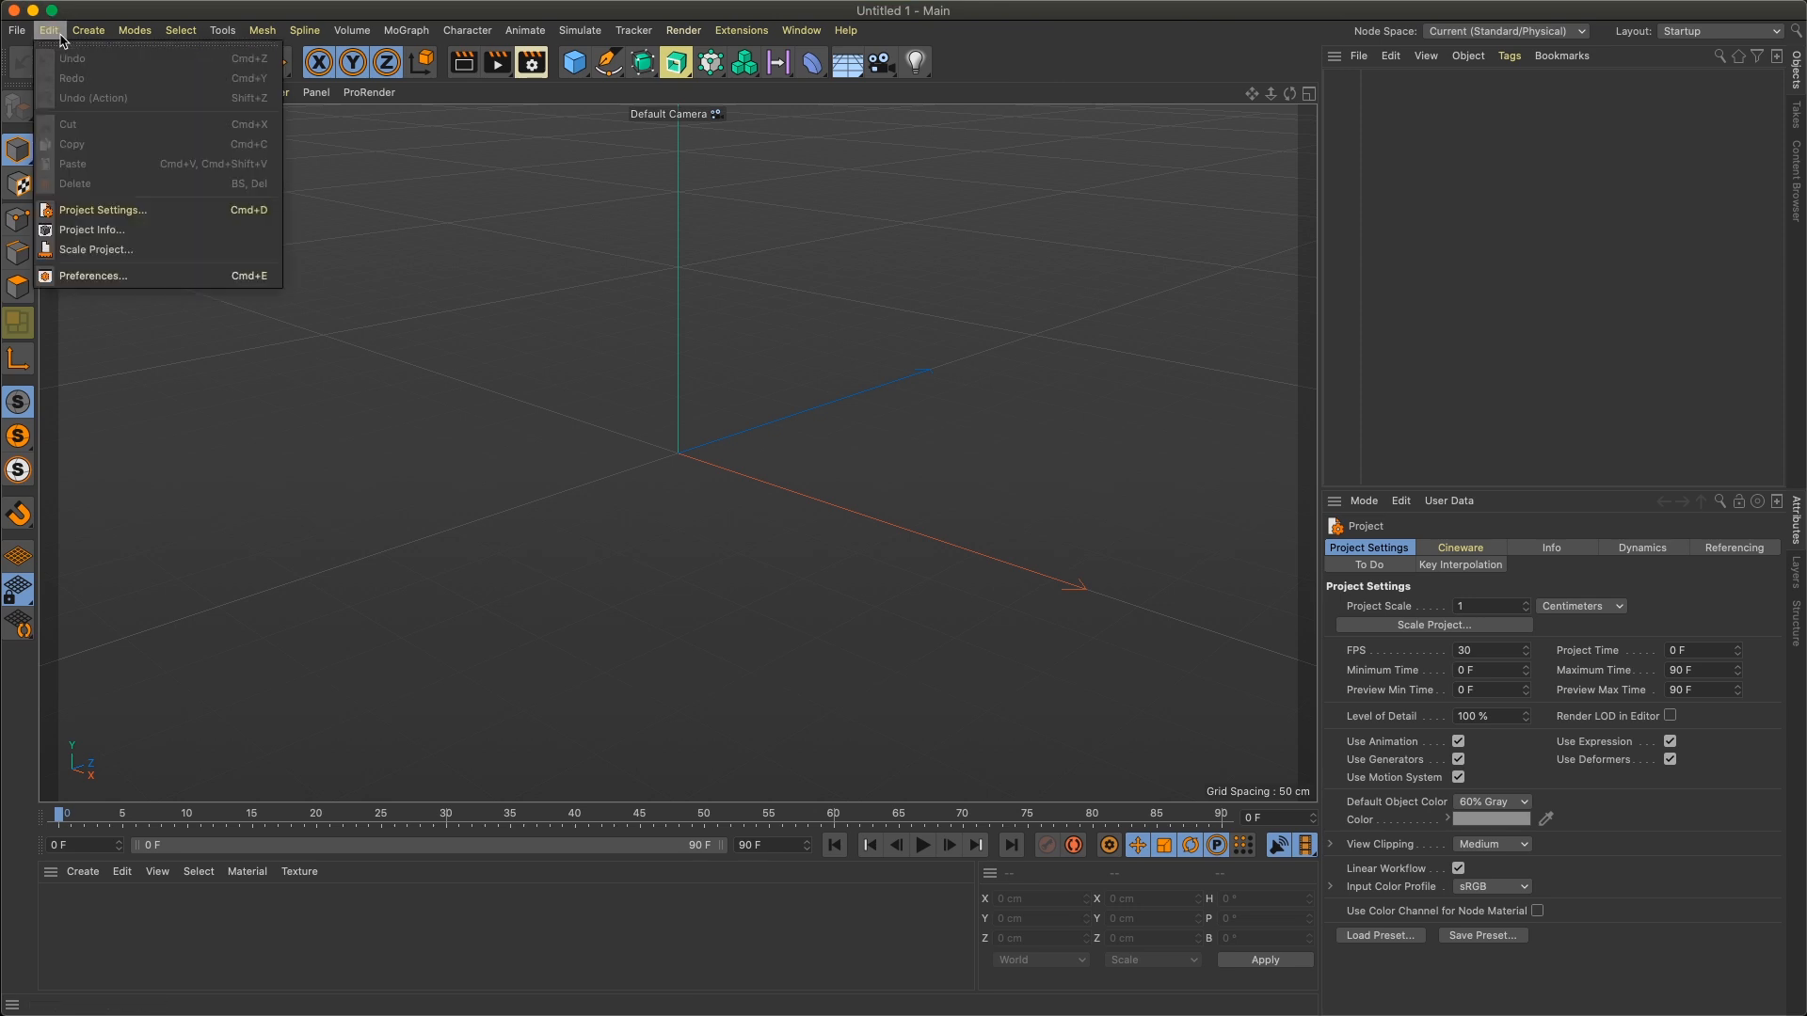
{"action": "left_click", "coordinate": [90, 274]}
{"action": "left_click_drag", "start_coordinate": [311, 285], "coordinate": [391, 170]}
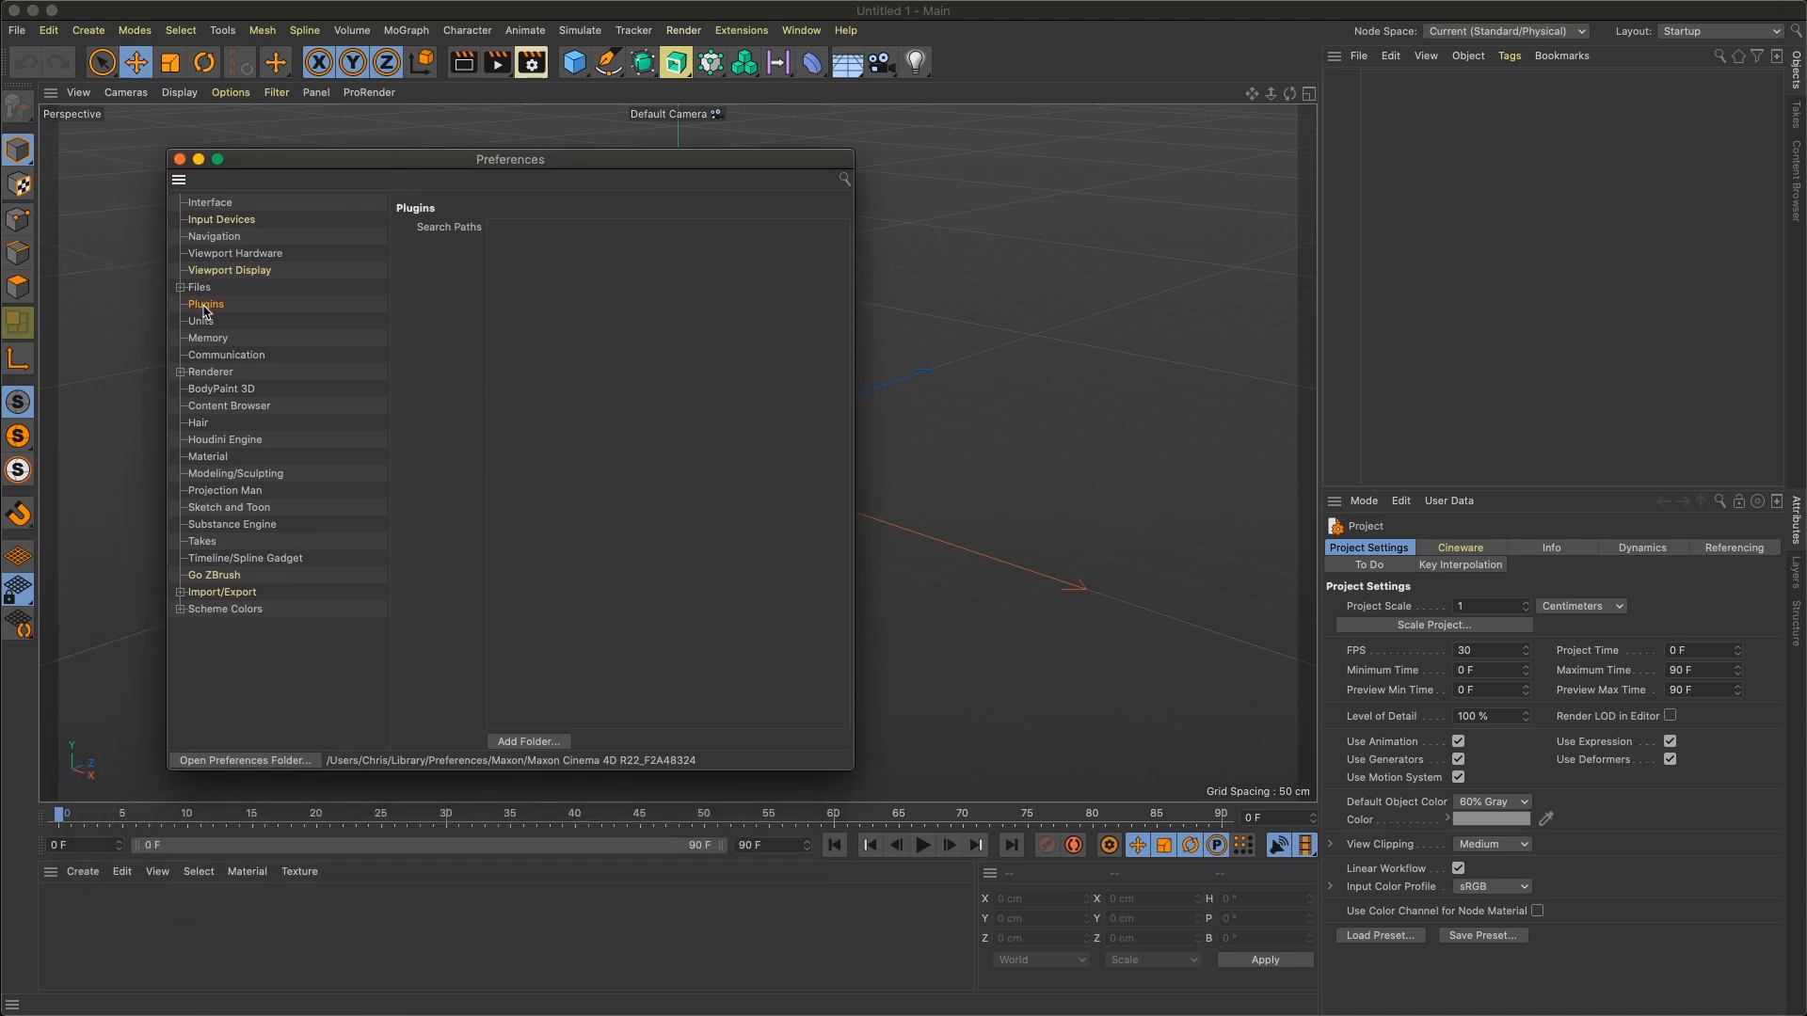
- Add the Recall Catalina folder from Plugins Local as a plugin search path and delete that path again
{"action": "left_click", "coordinate": [528, 742]}
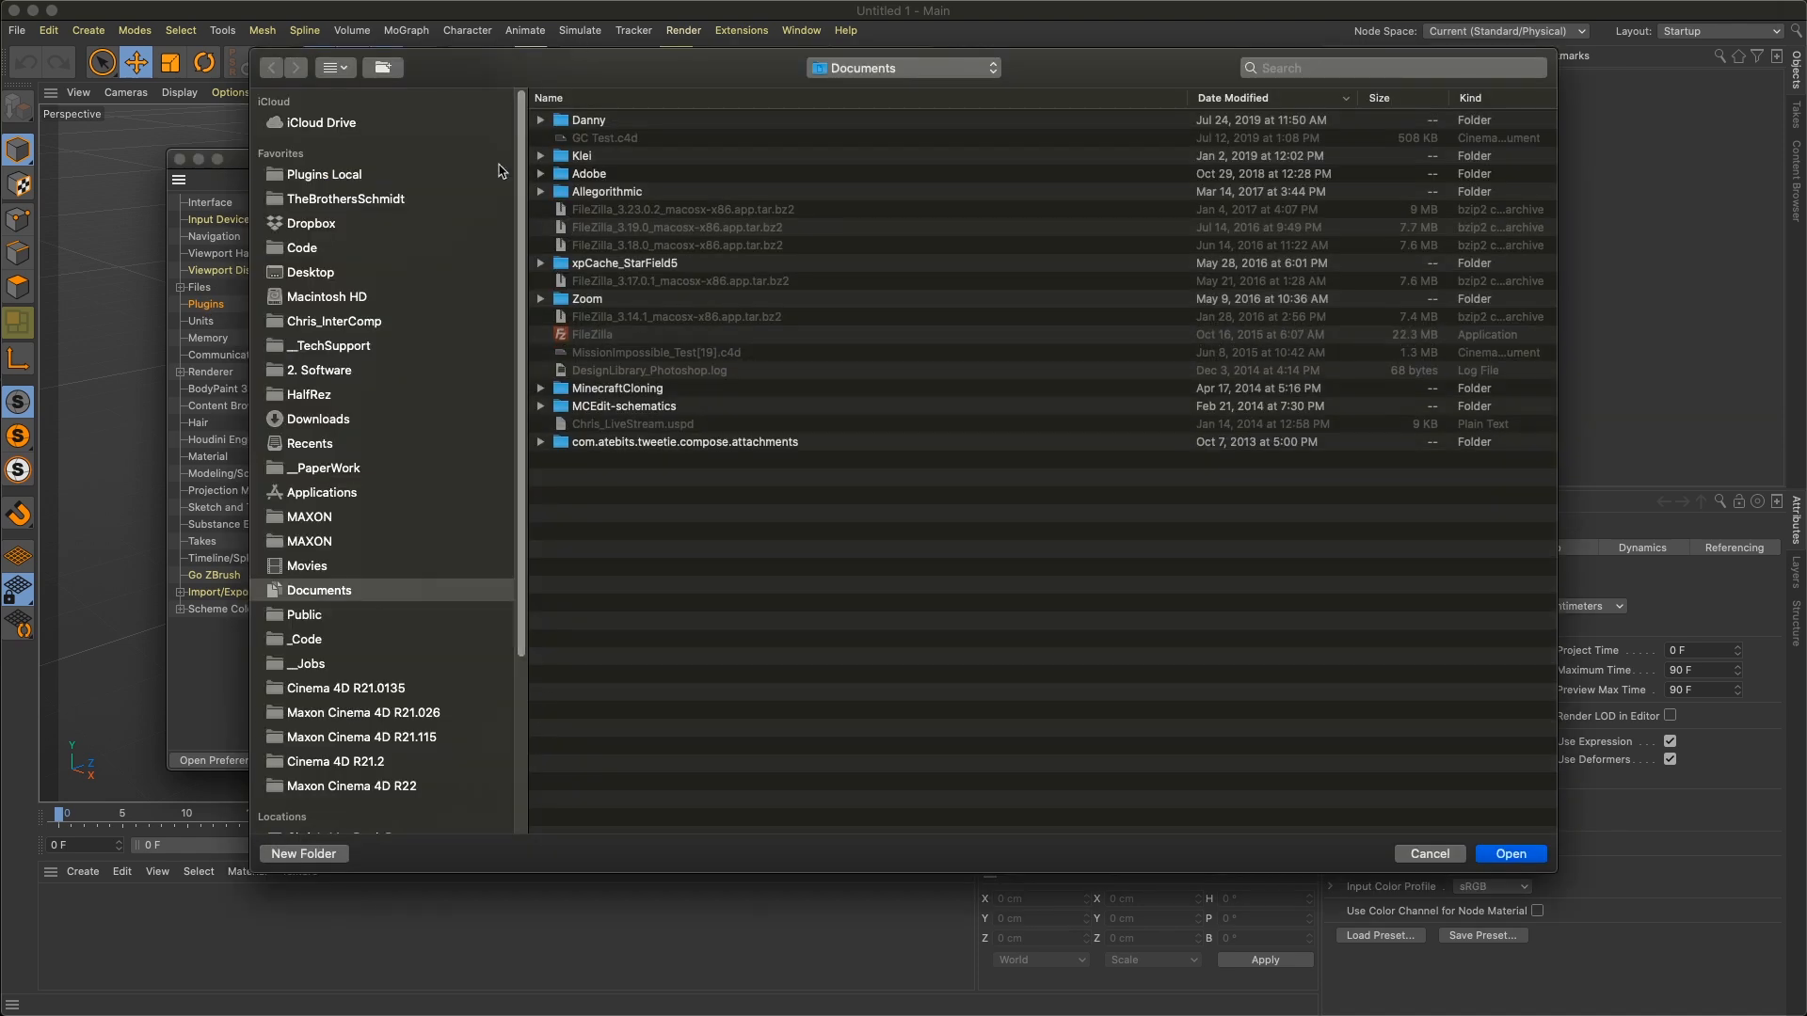
{"action": "left_click", "coordinate": [340, 181]}
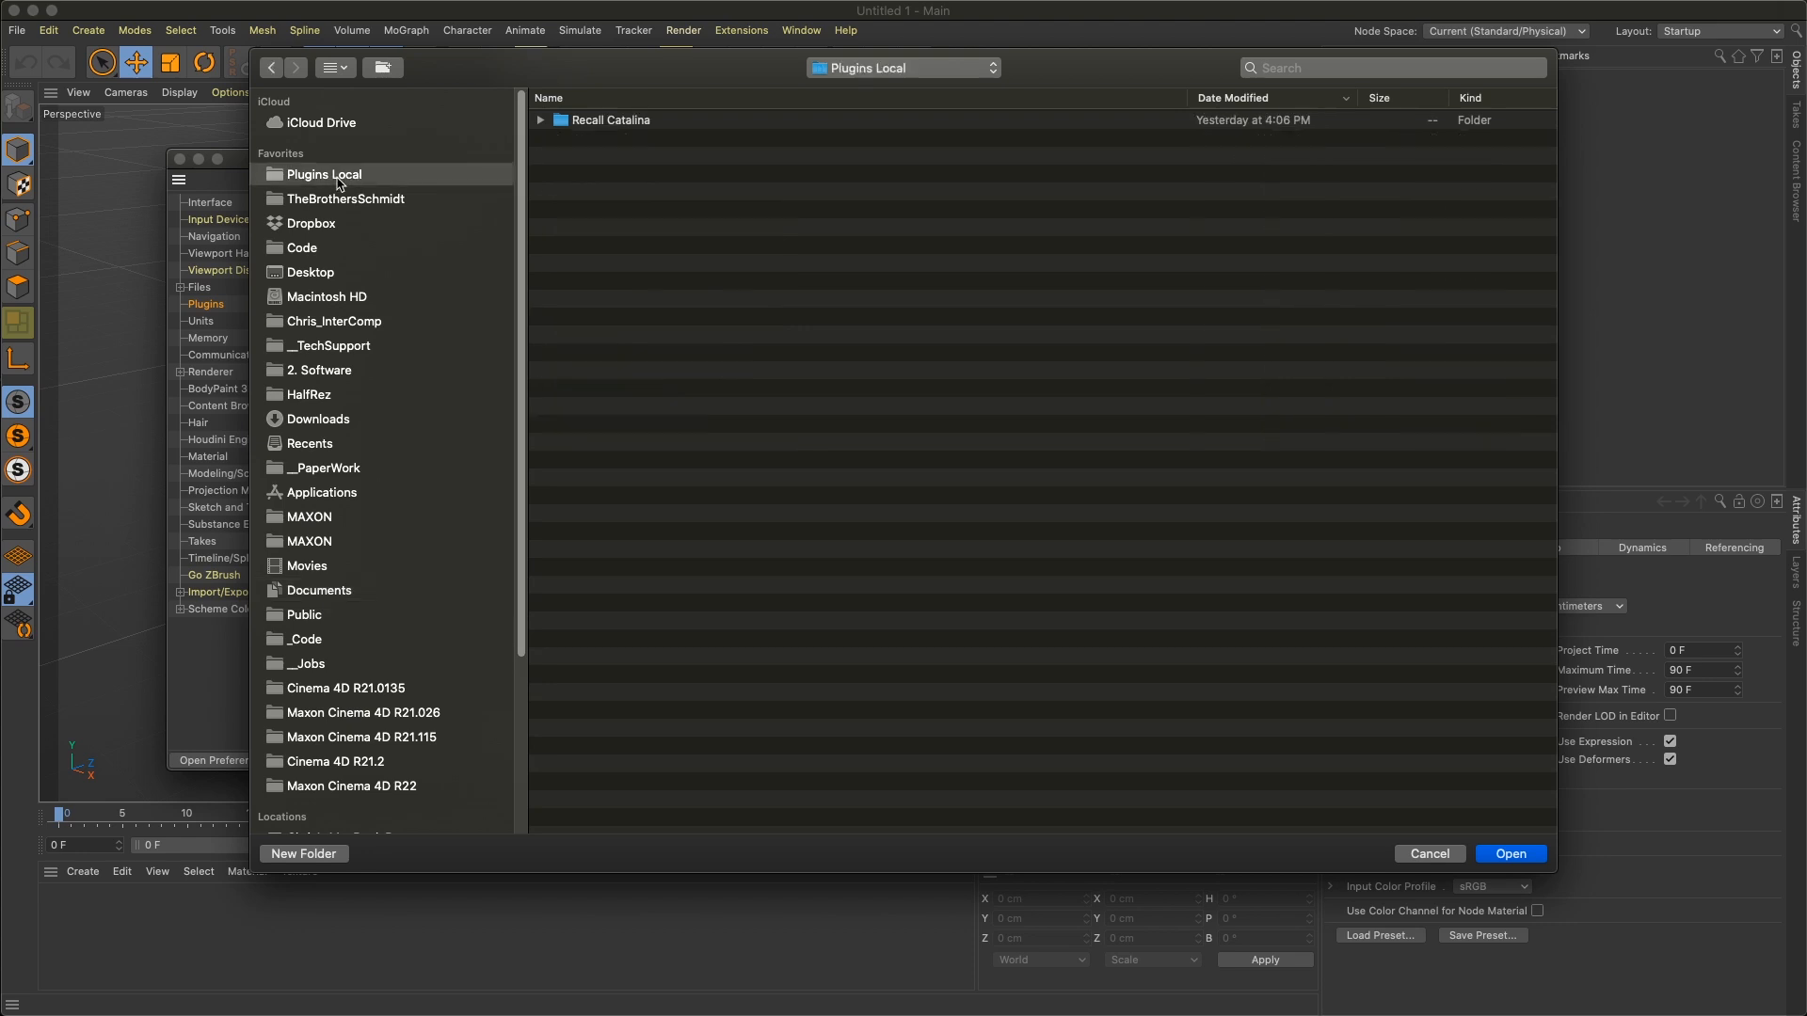
{"action": "left_click", "coordinate": [612, 123]}
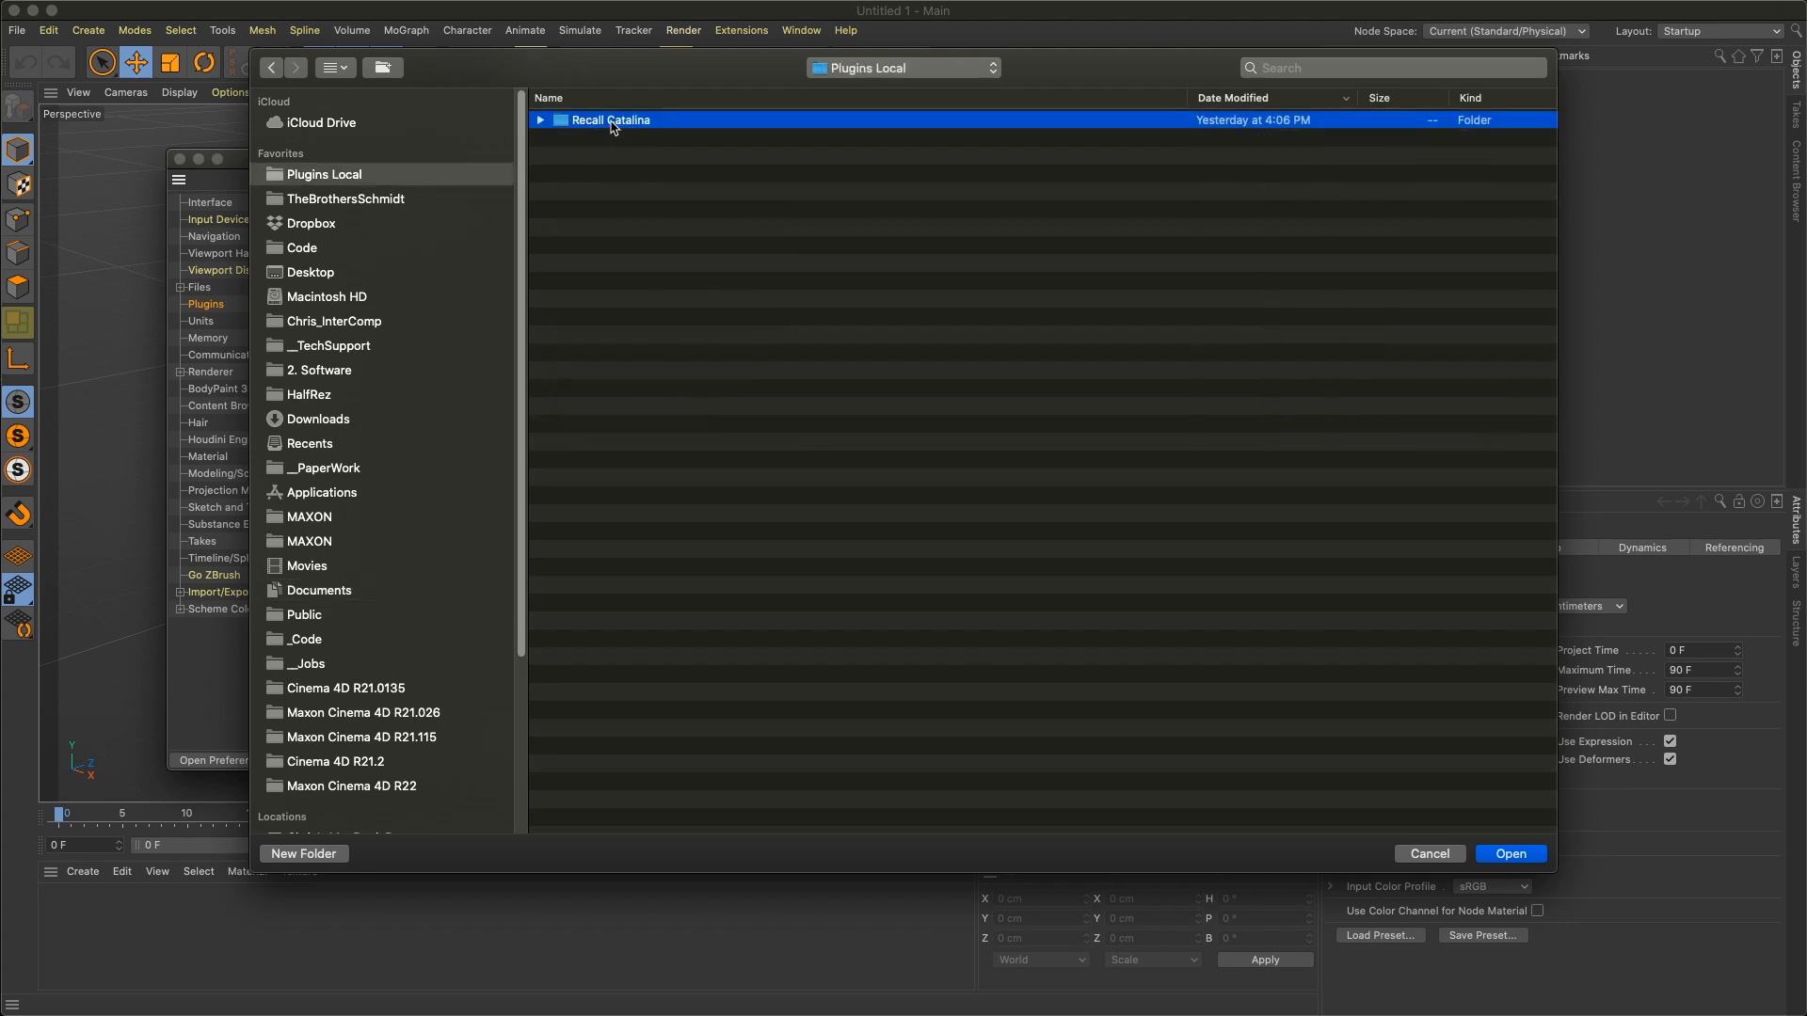
{"action": "left_click", "coordinate": [1511, 856]}
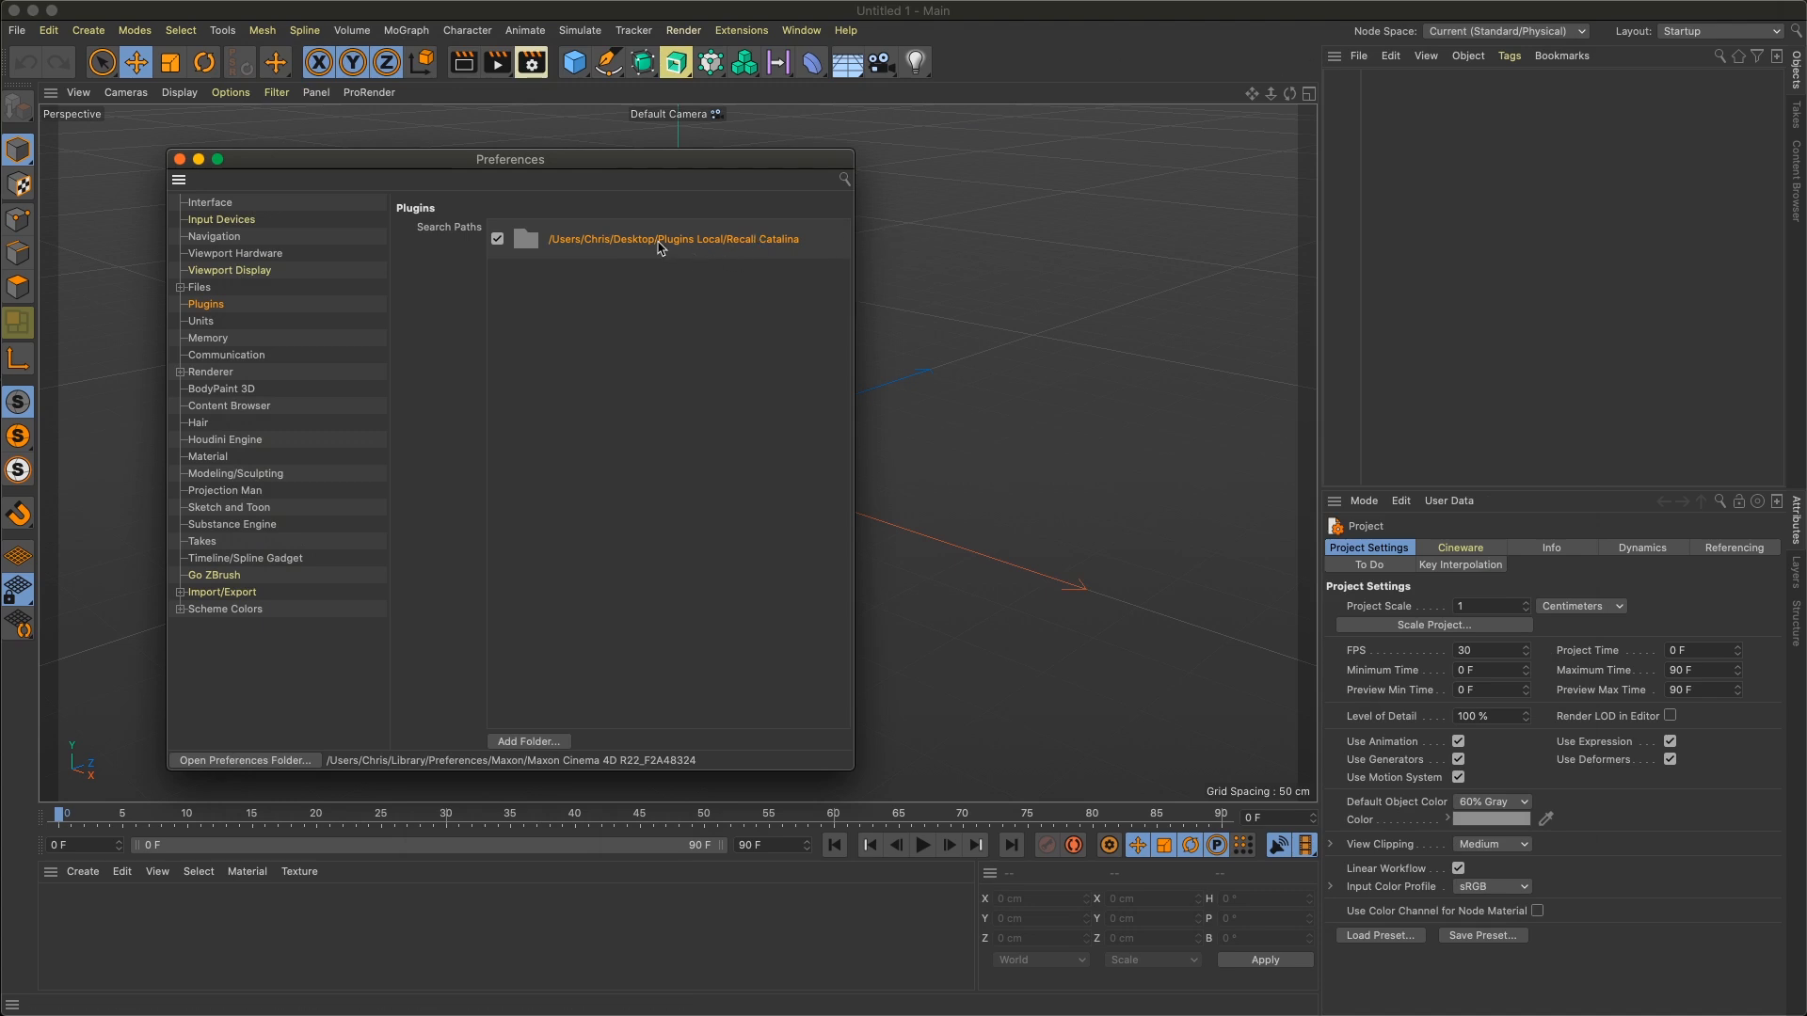
{"action": "key", "text": "Delete"}
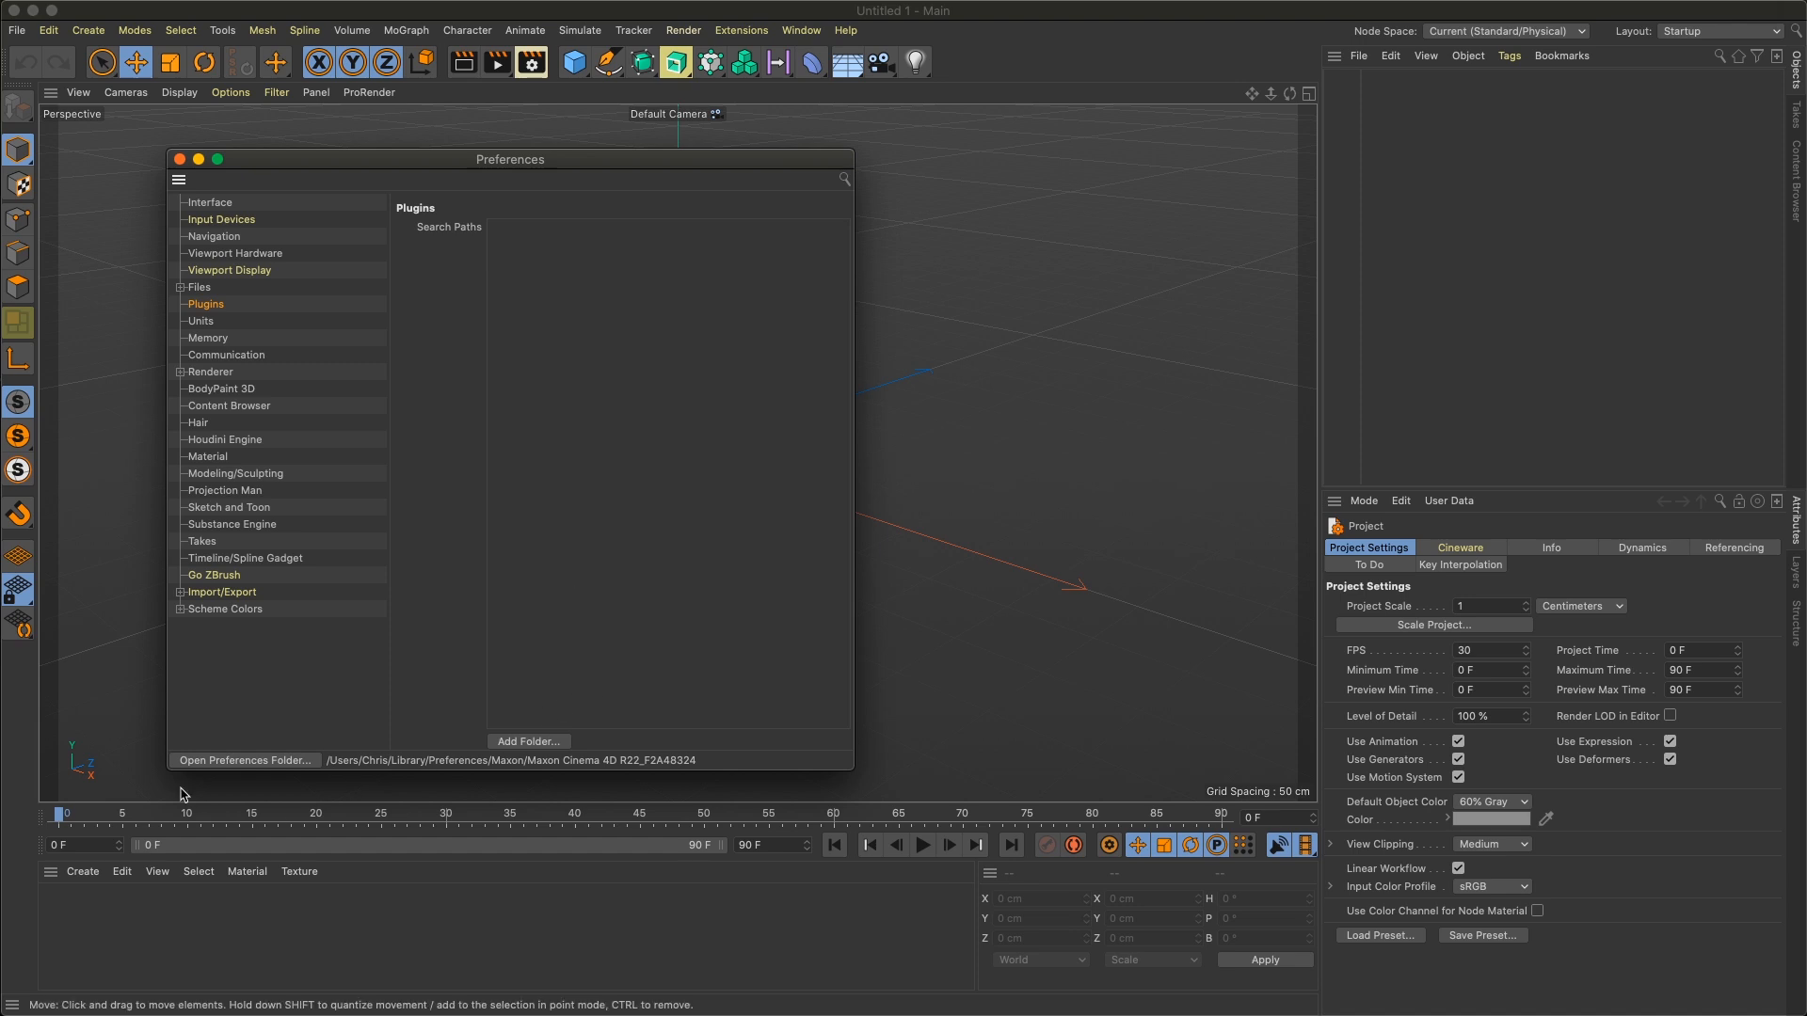
- Open the Cinema 4D R22 preferences folder and paste the copied Recall Catalina folder into its plugins folder
{"action": "left_click", "coordinate": [216, 764]}
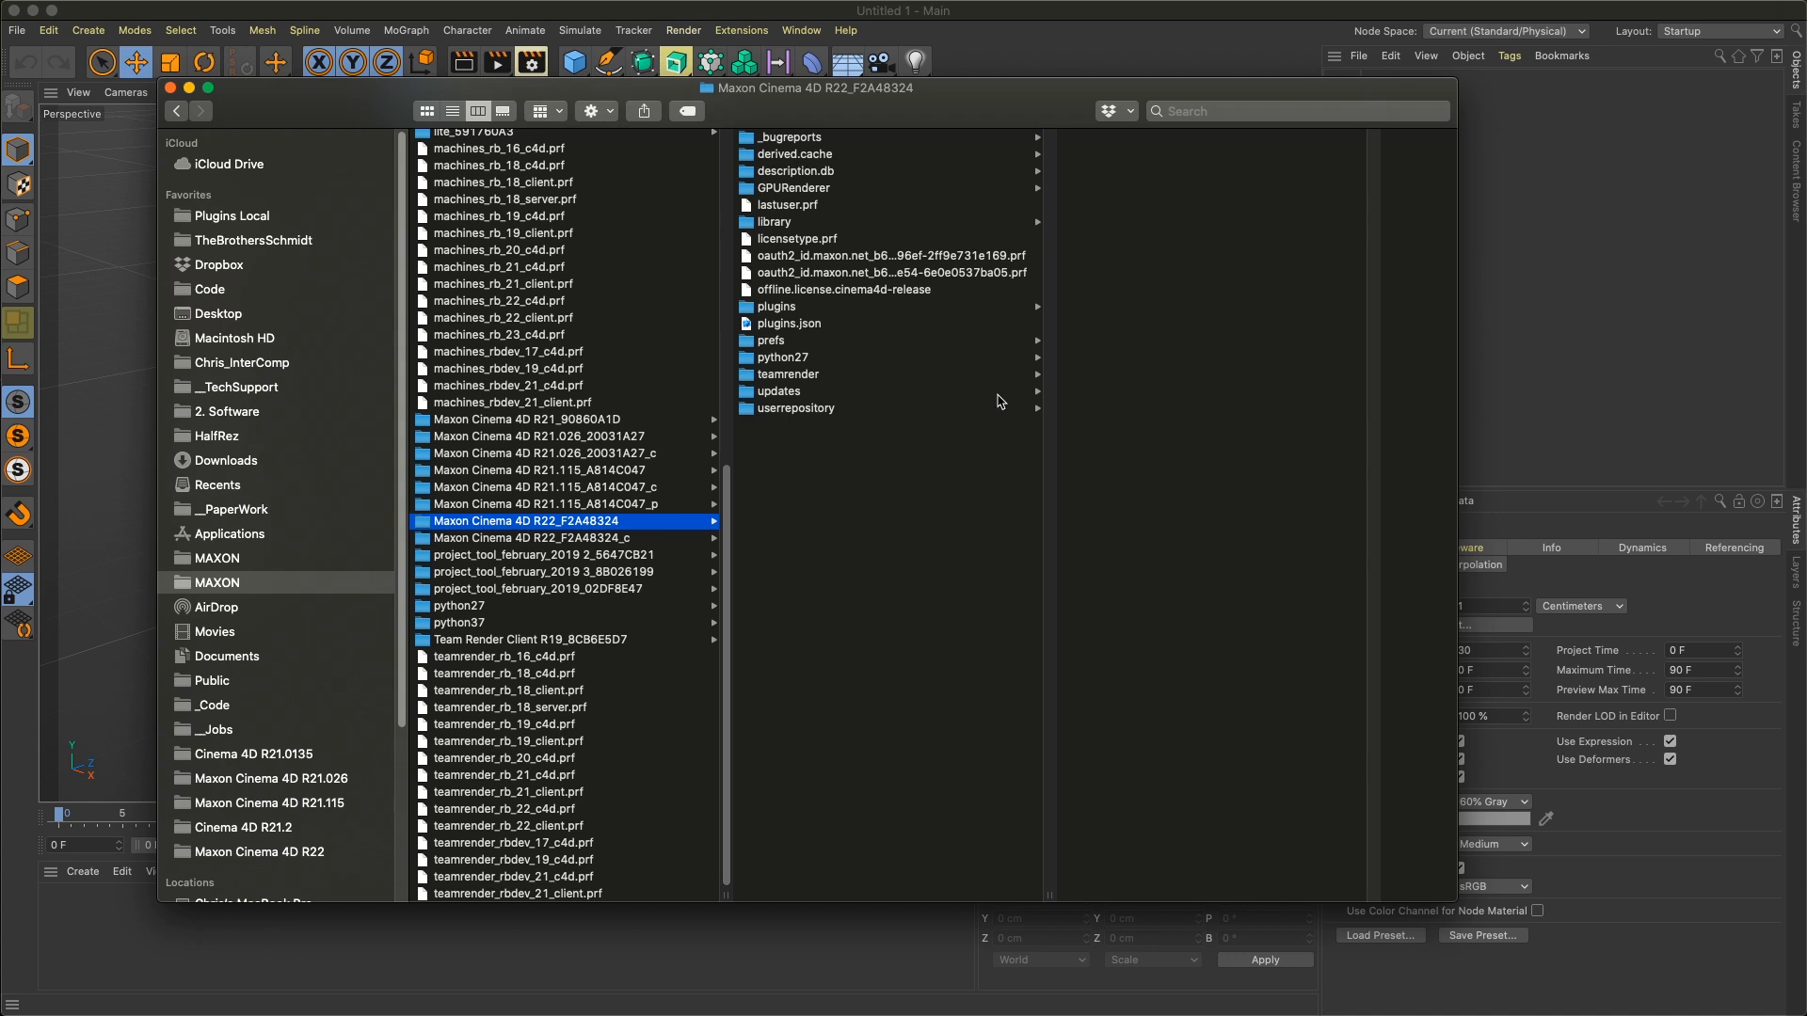
{"action": "left_click", "coordinate": [778, 312]}
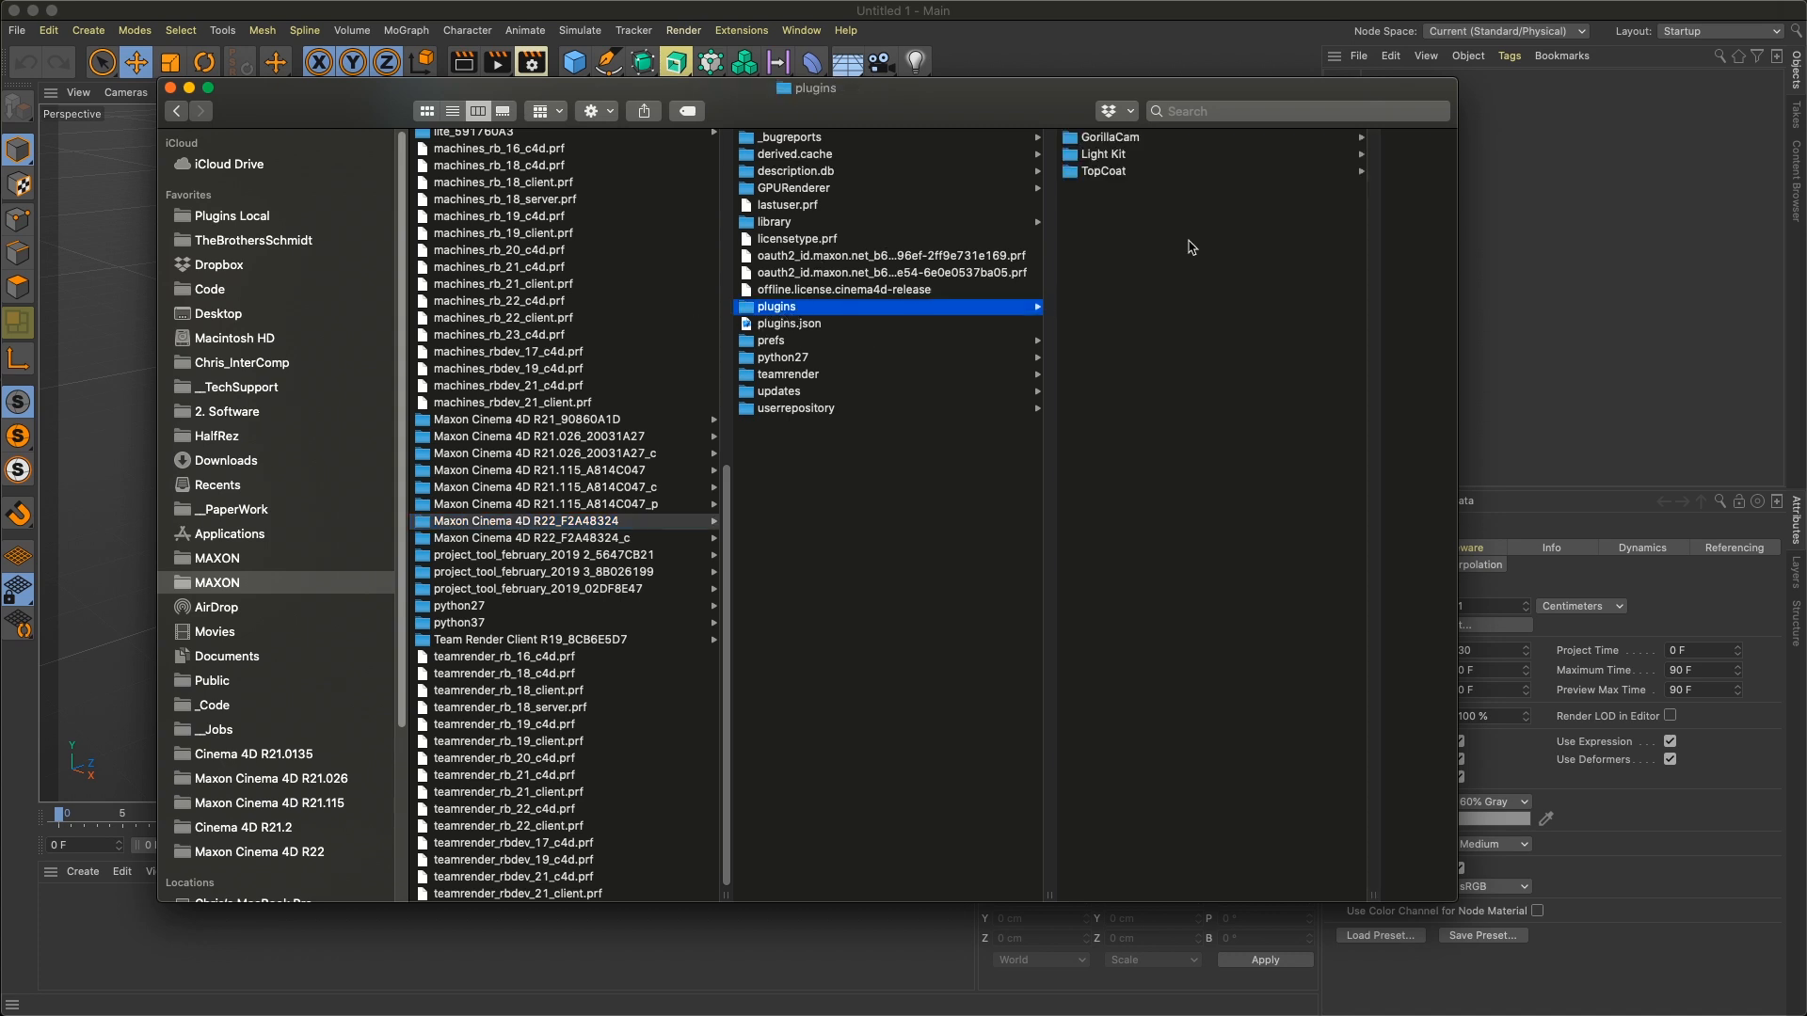
{"action": "right_click", "coordinate": [1130, 265]}
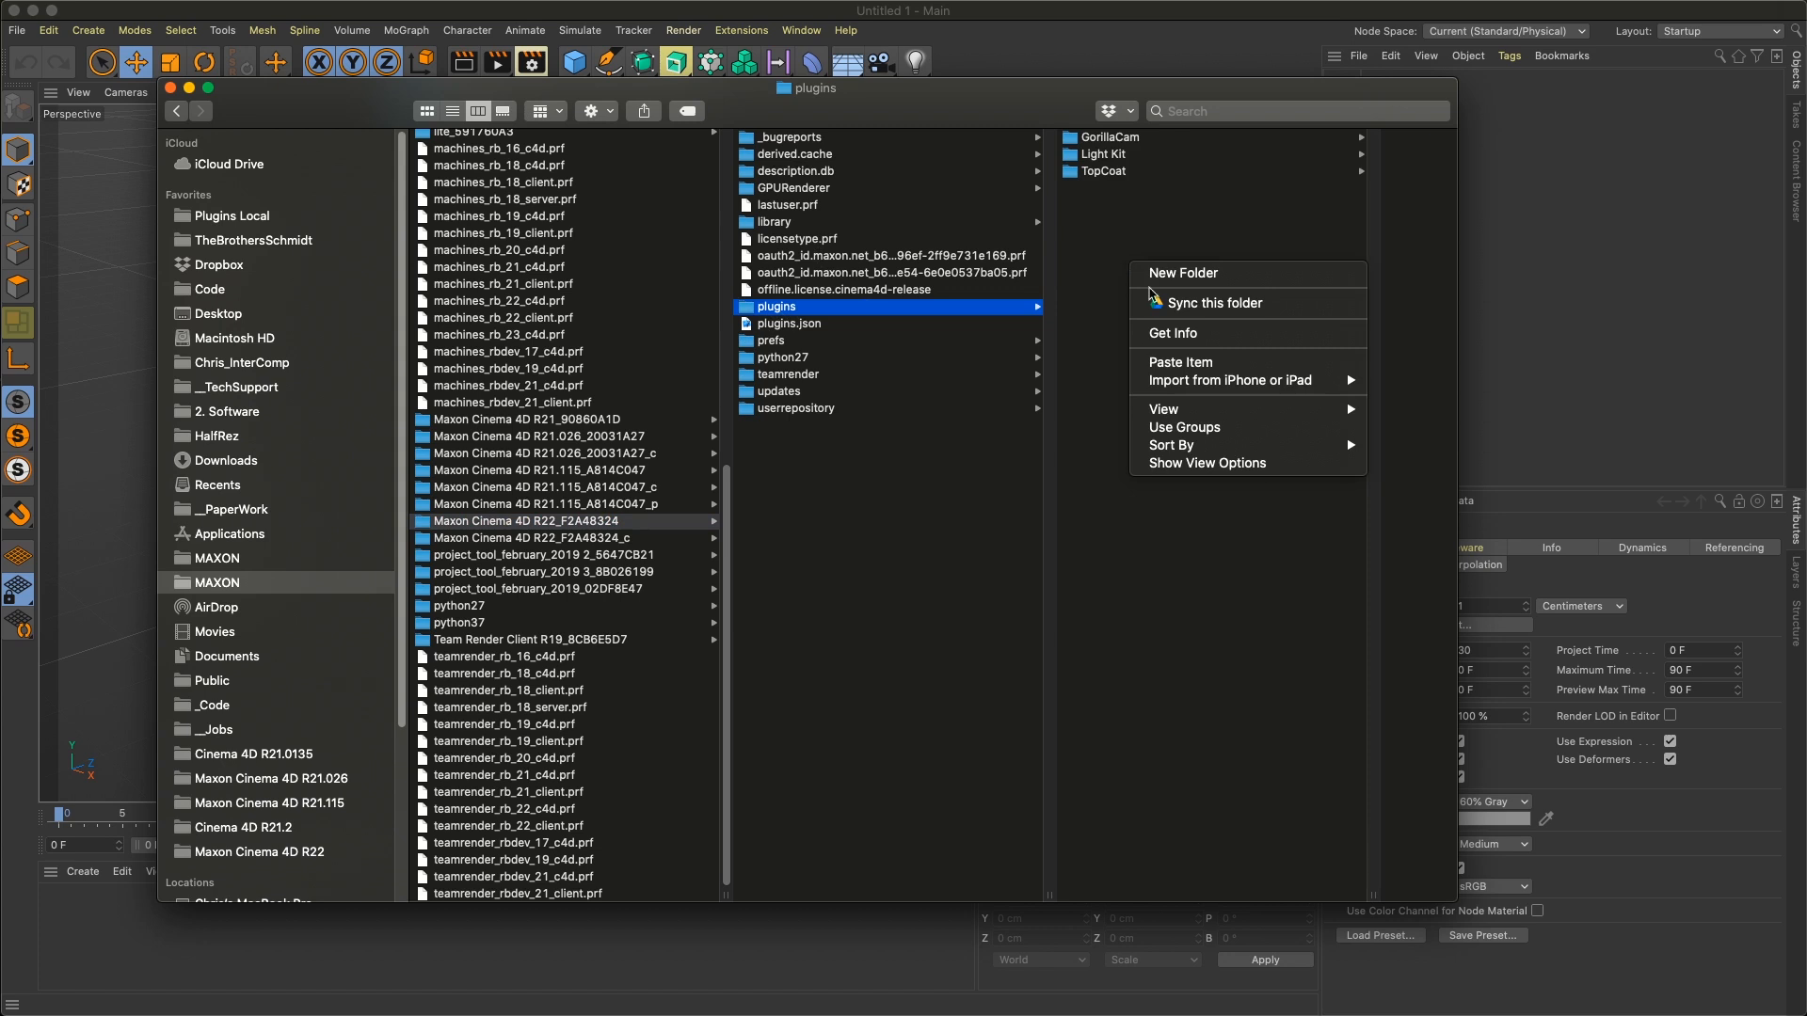
{"action": "left_click", "coordinate": [1181, 362]}
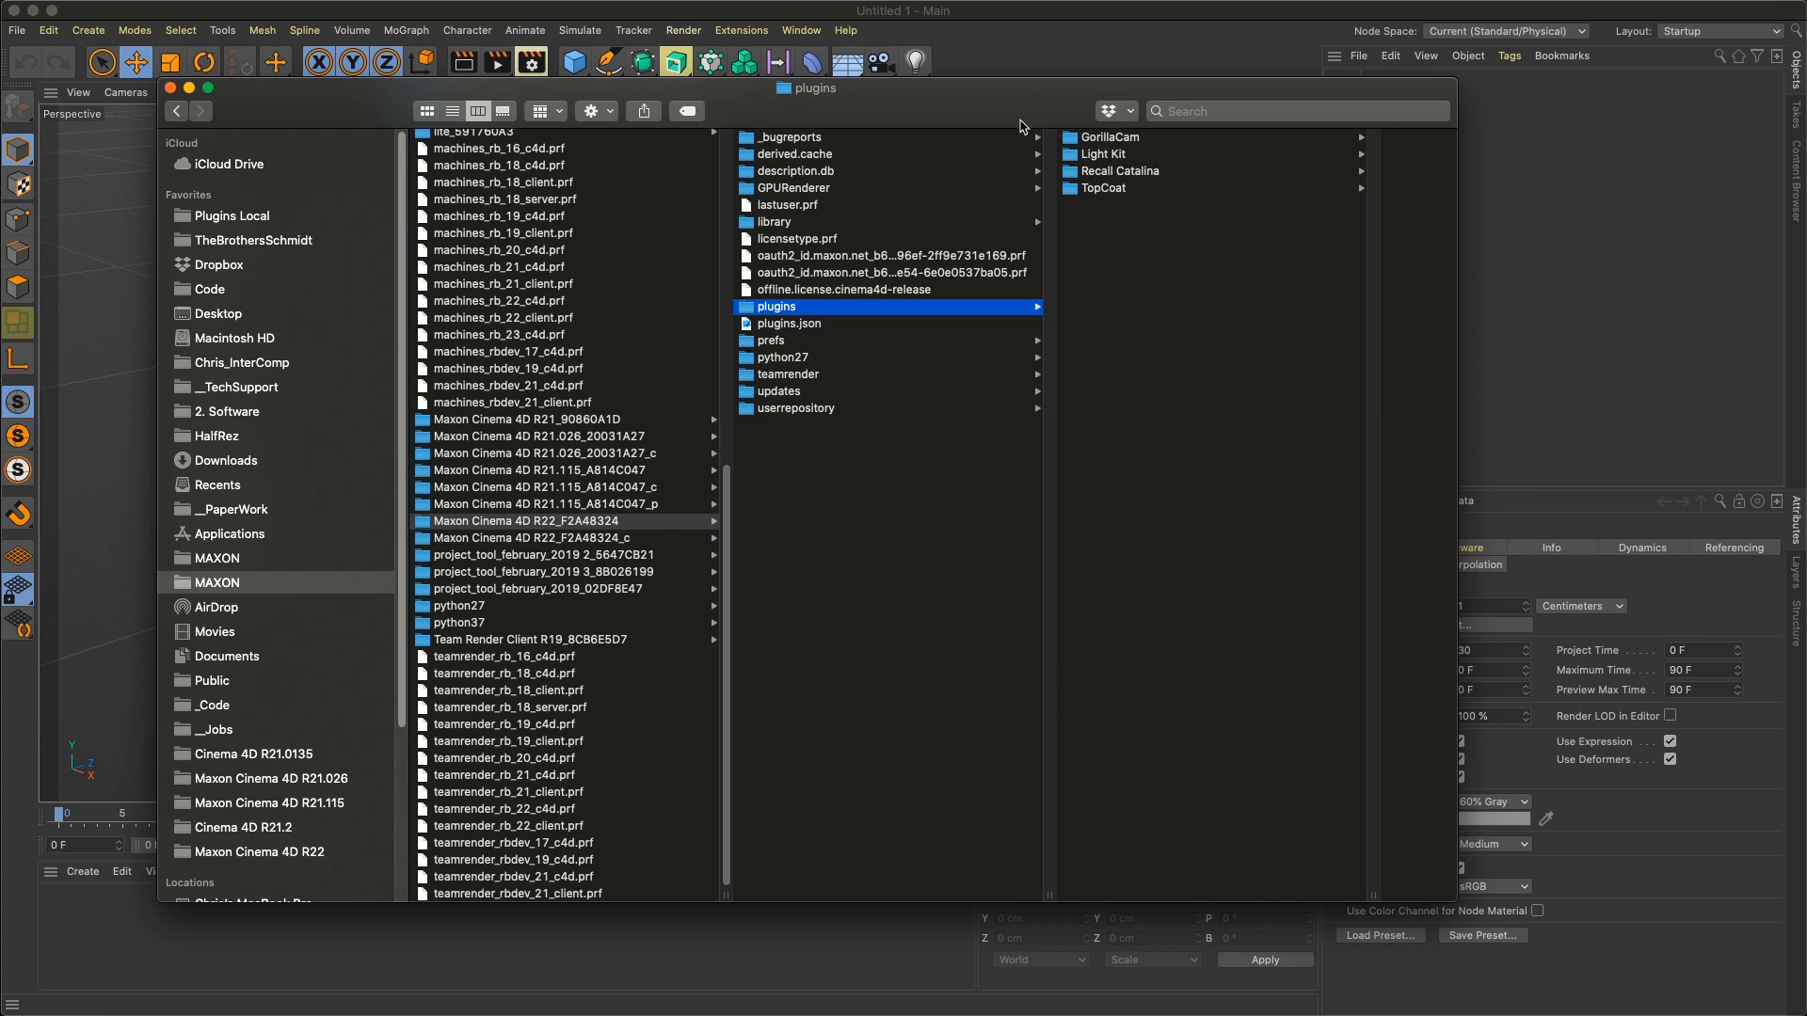
- Return to Cinema 4D, close the preferences and dismiss the Quick Start Dialog after restarting the program
{"action": "left_click", "coordinate": [993, 47]}
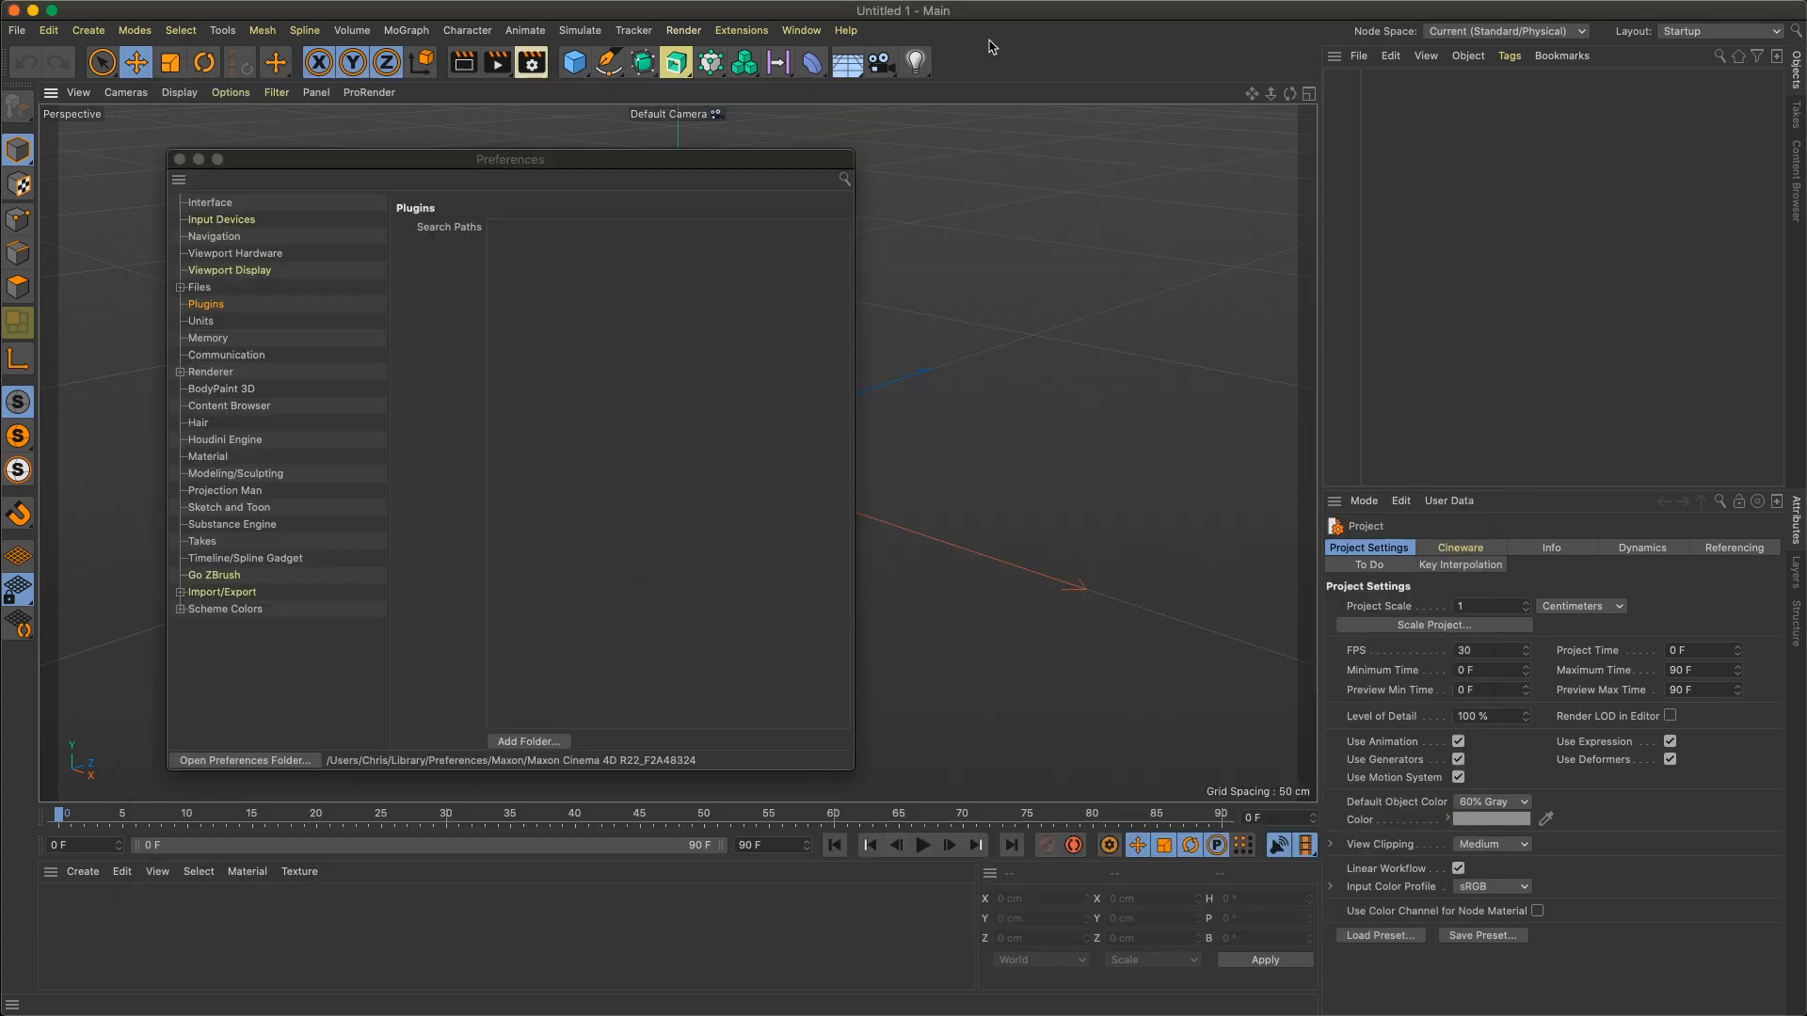
{"action": "left_click", "coordinate": [180, 159]}
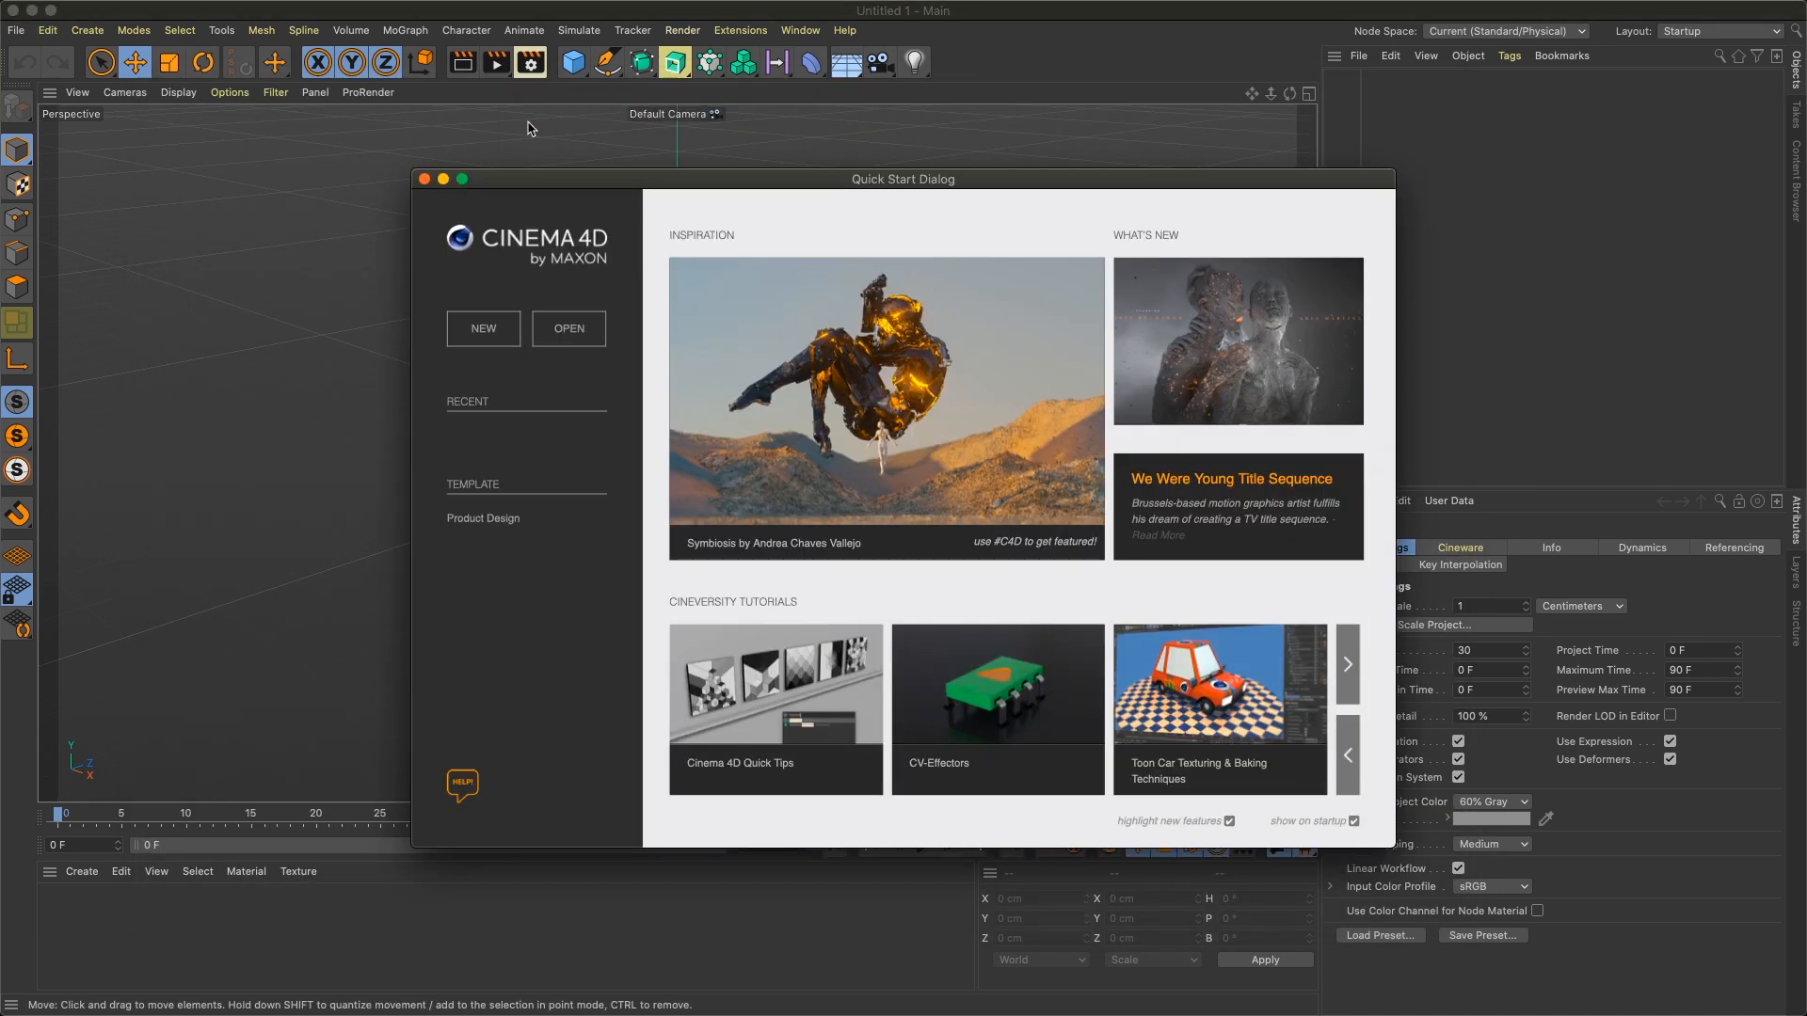
{"action": "left_click", "coordinate": [425, 179]}
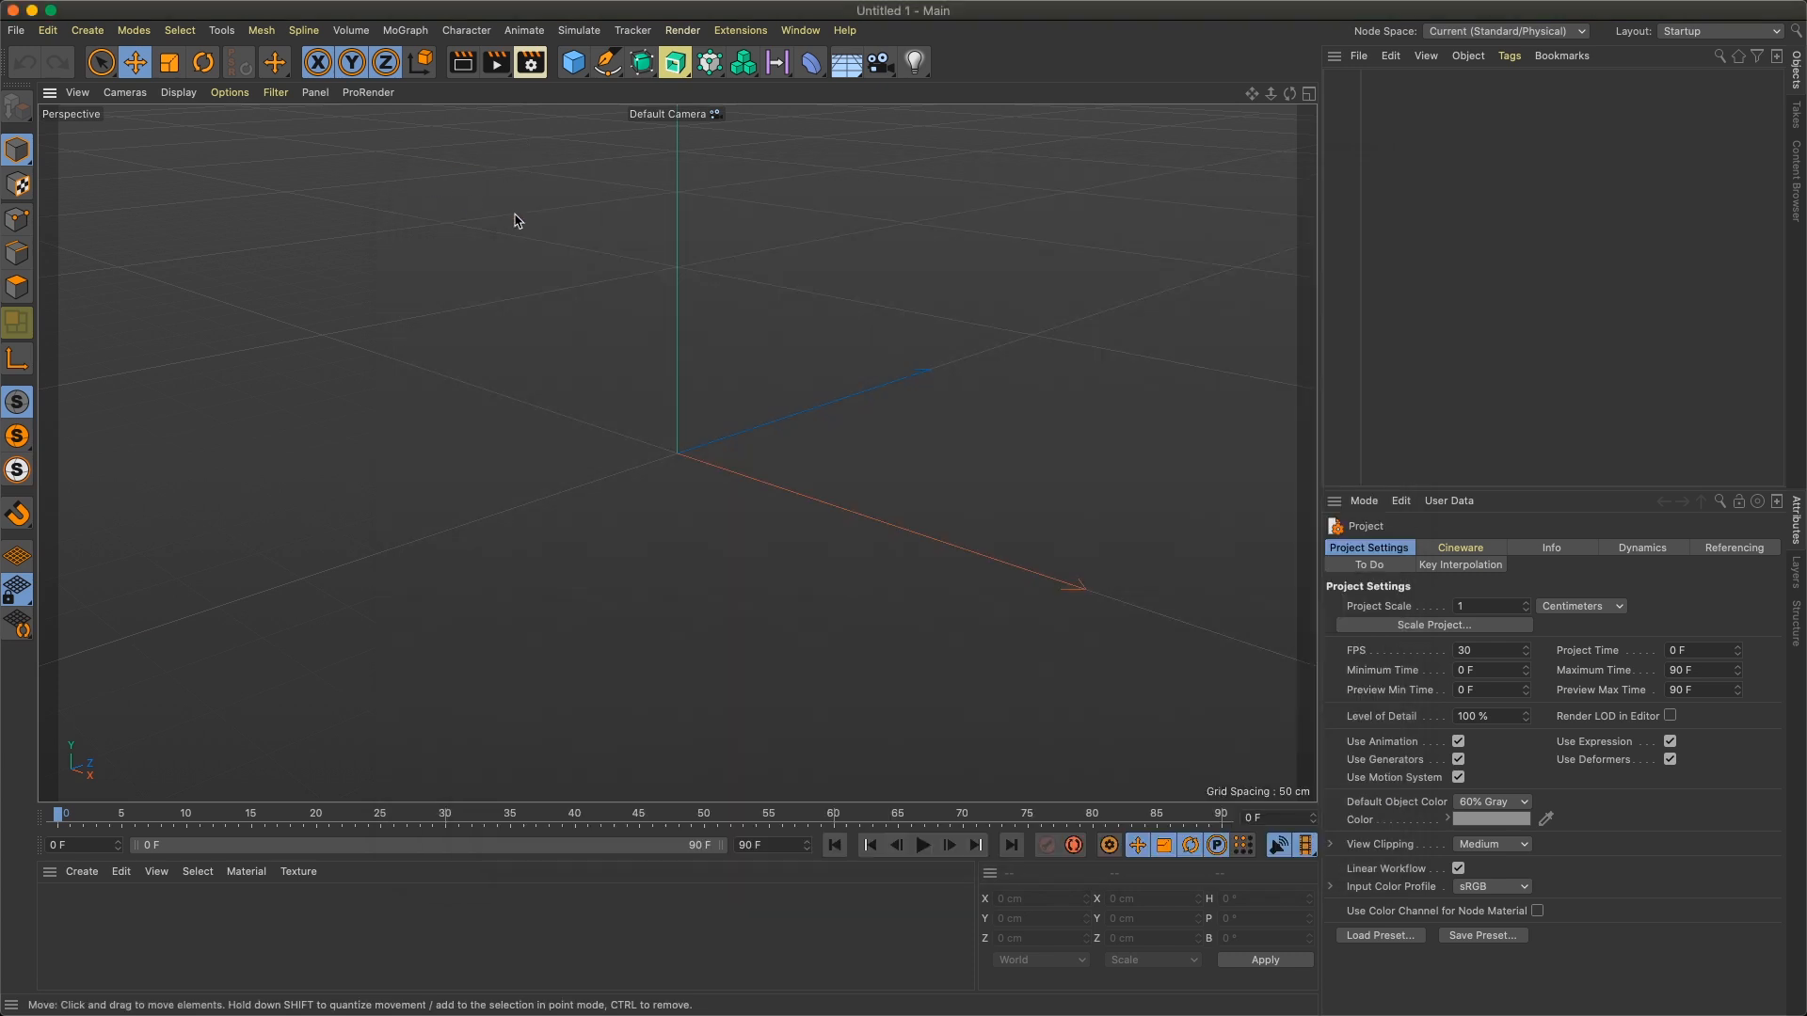
- Add a sphere to the scene and give it a Recall tag
{"action": "left_click", "coordinate": [574, 62]}
{"action": "left_click", "coordinate": [962, 122]}
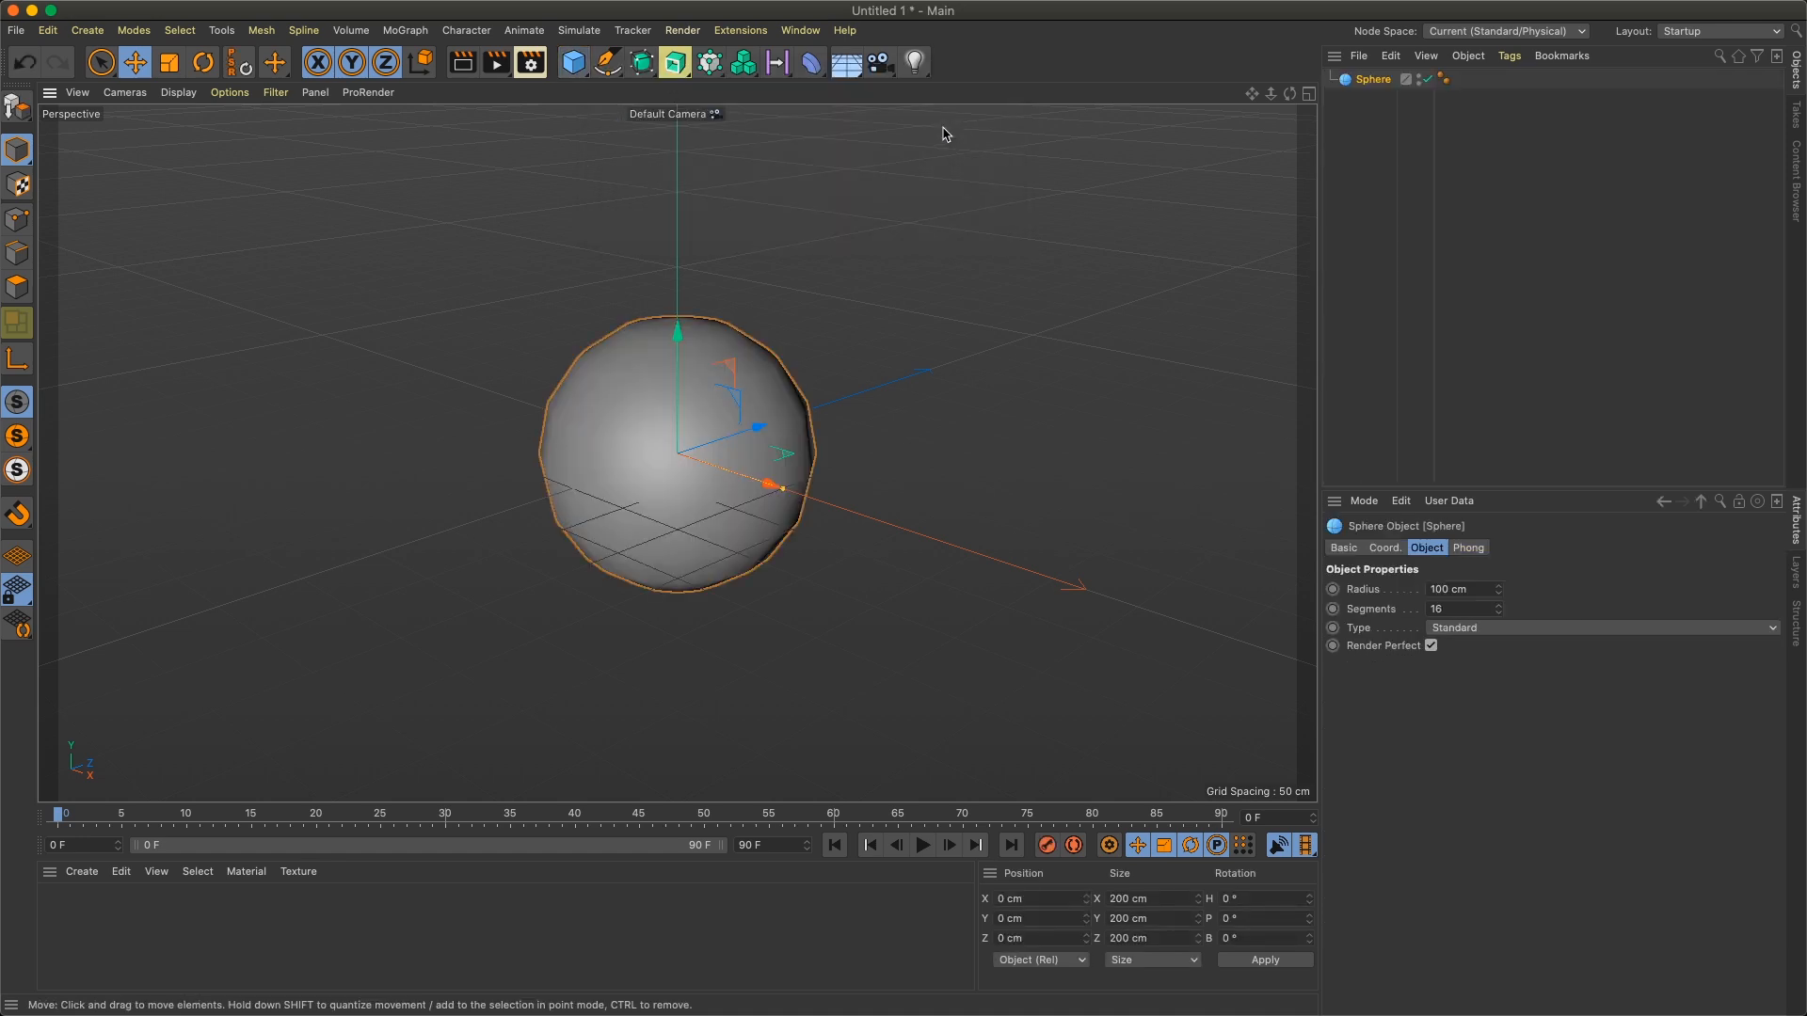
{"action": "right_click", "coordinate": [1373, 84]}
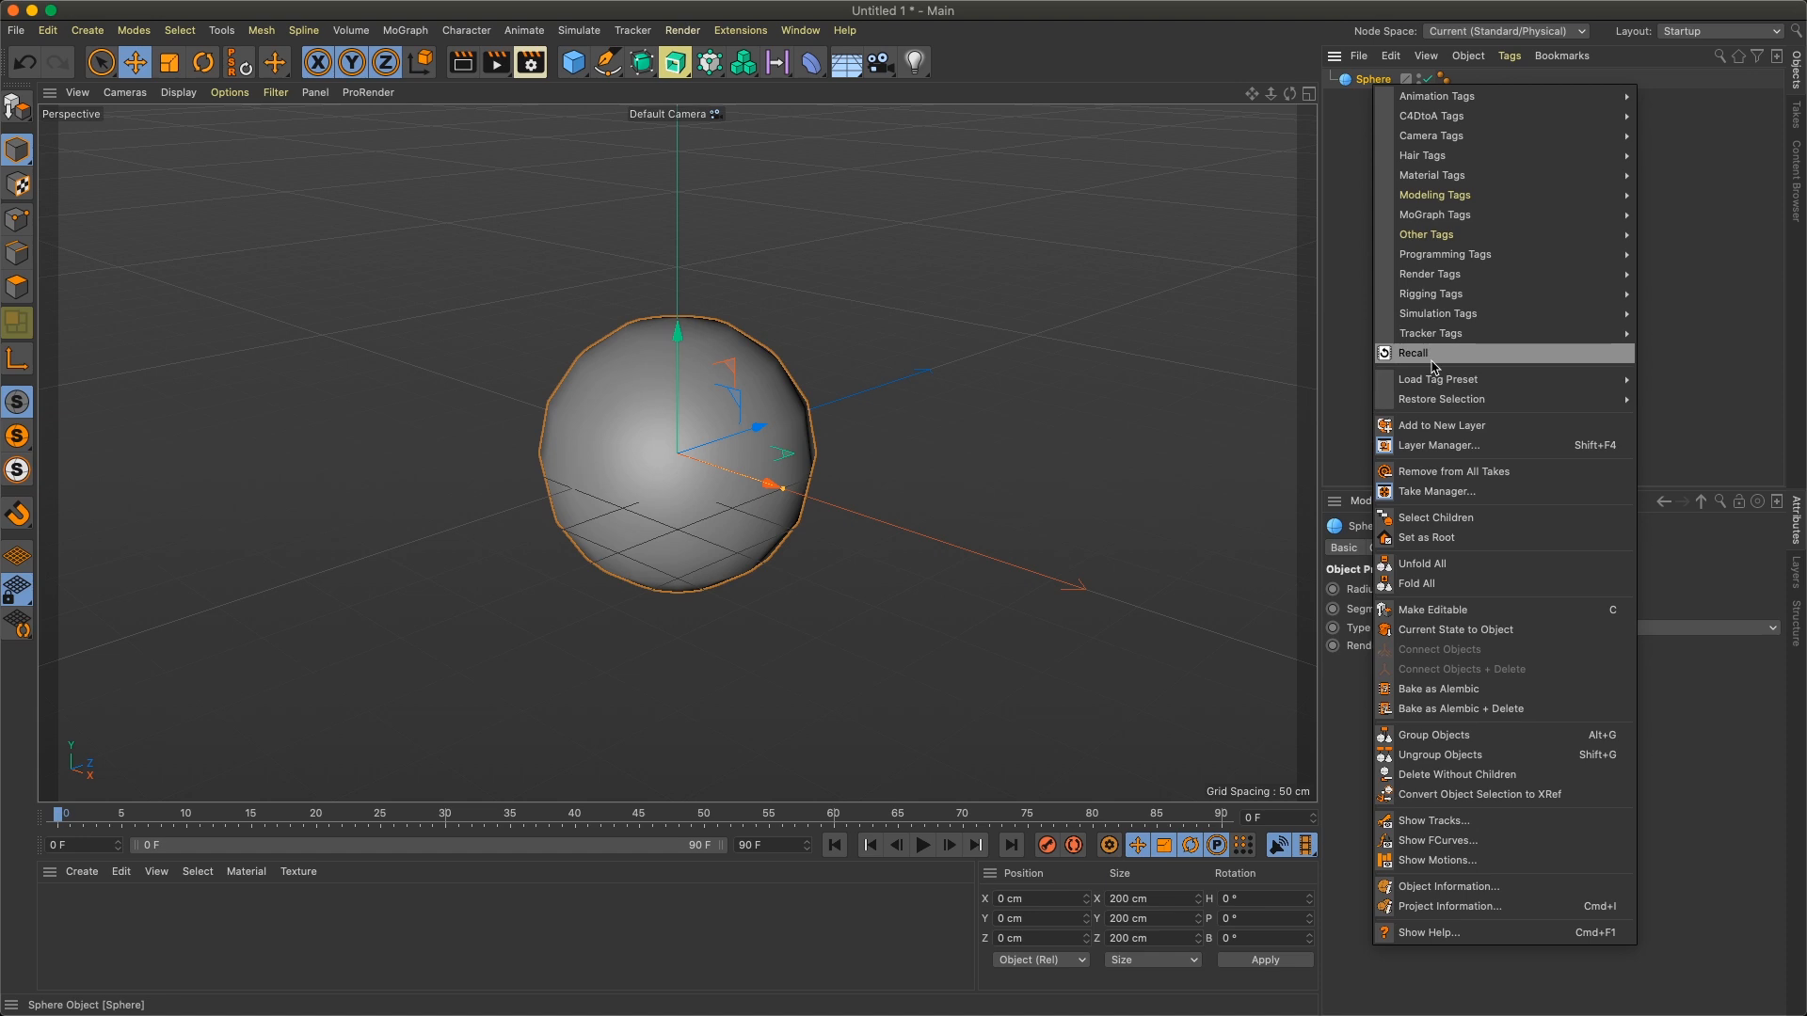
{"action": "mouse_move", "coordinate": [1418, 288]}
{"action": "left_click", "coordinate": [1401, 356]}
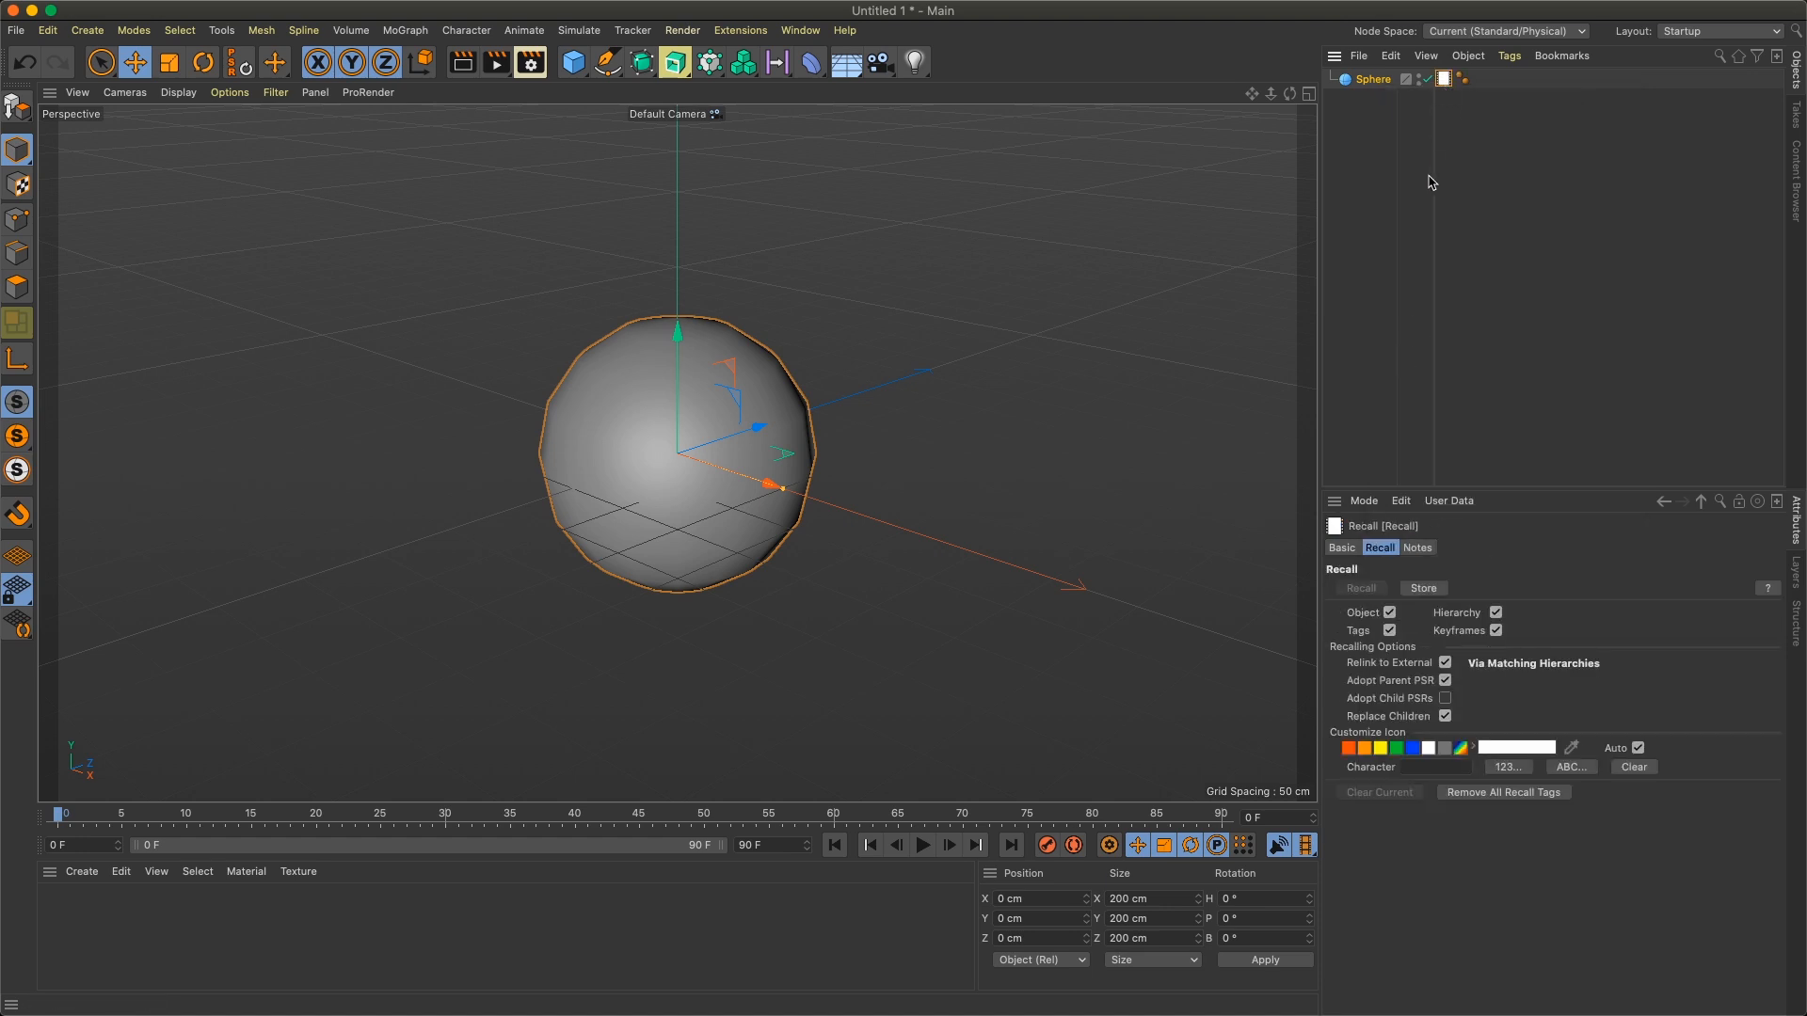
- Store the sphere's current state in its Recall tag and convert the sphere to an editable polygon object
{"action": "left_click", "coordinate": [1429, 591]}
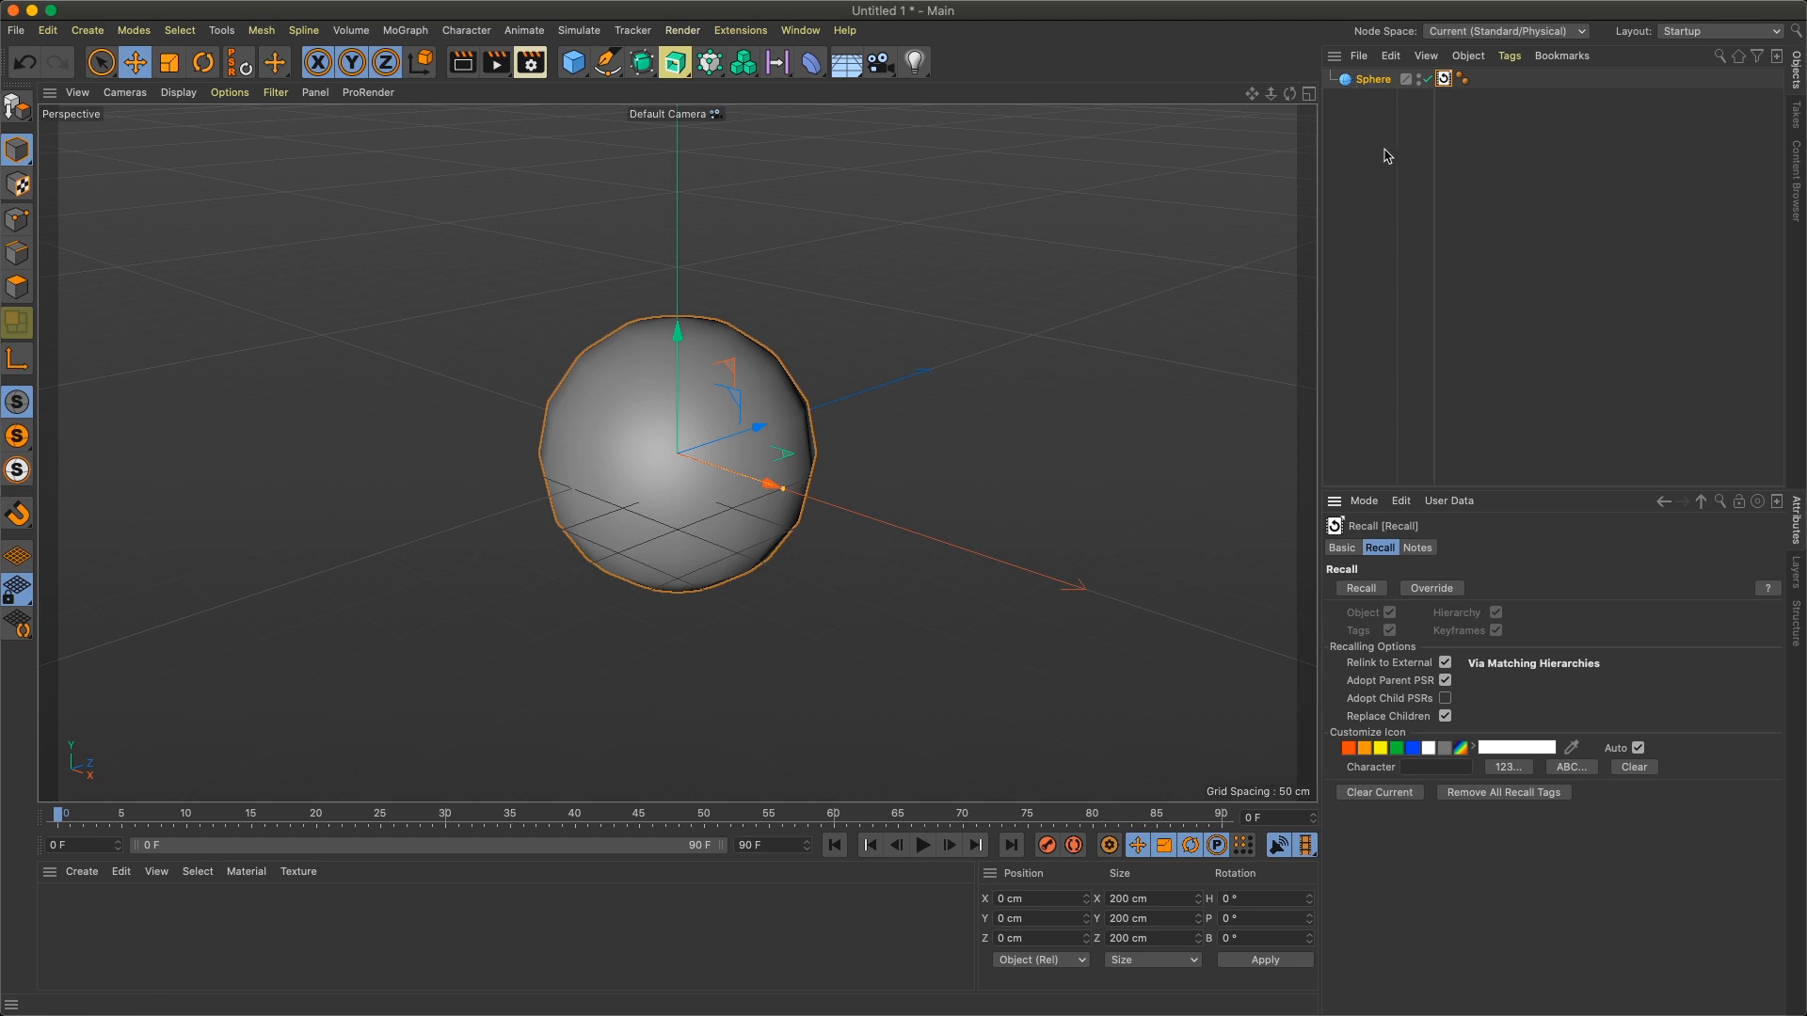
{"action": "left_click", "coordinate": [1334, 56]}
{"action": "left_click", "coordinate": [1270, 52]}
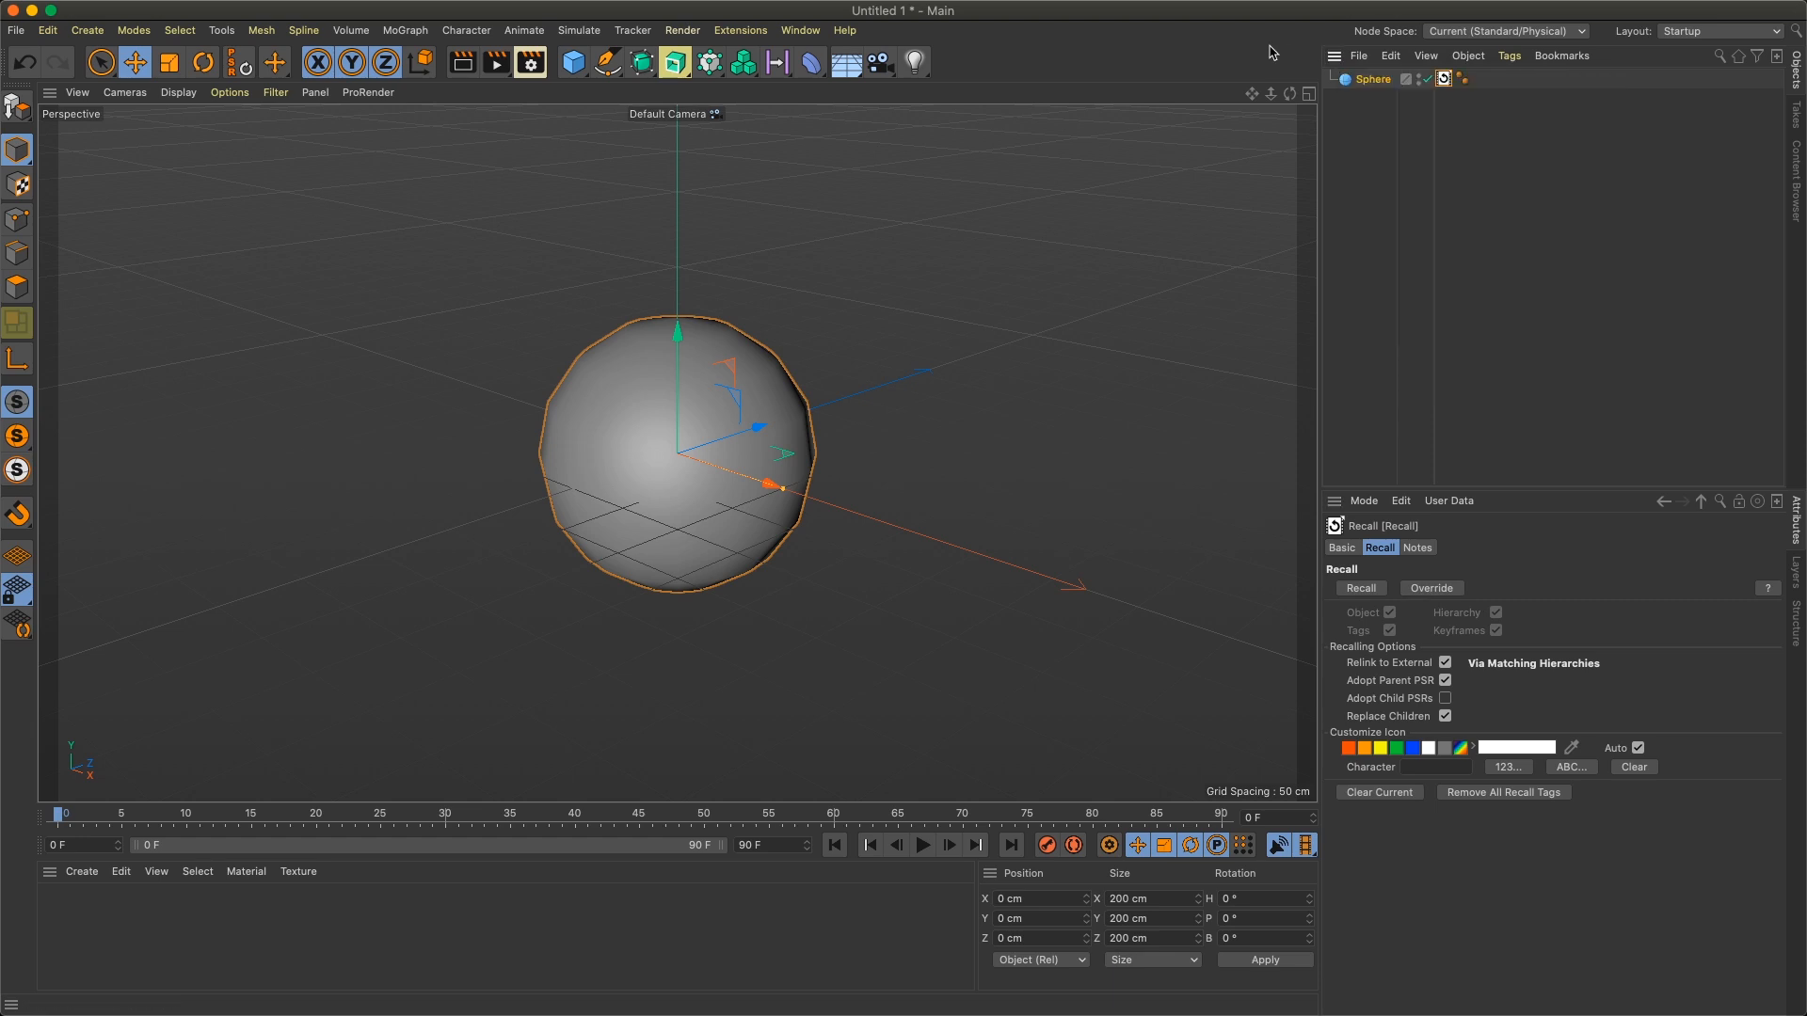
{"action": "left_click", "coordinate": [1372, 79]}
{"action": "key", "text": "c"}
- Extrude the polygon loop around the sphere's middle outward by about 55.6 cm and select the sphere's Recall tag
{"action": "left_click", "coordinate": [17, 286]}
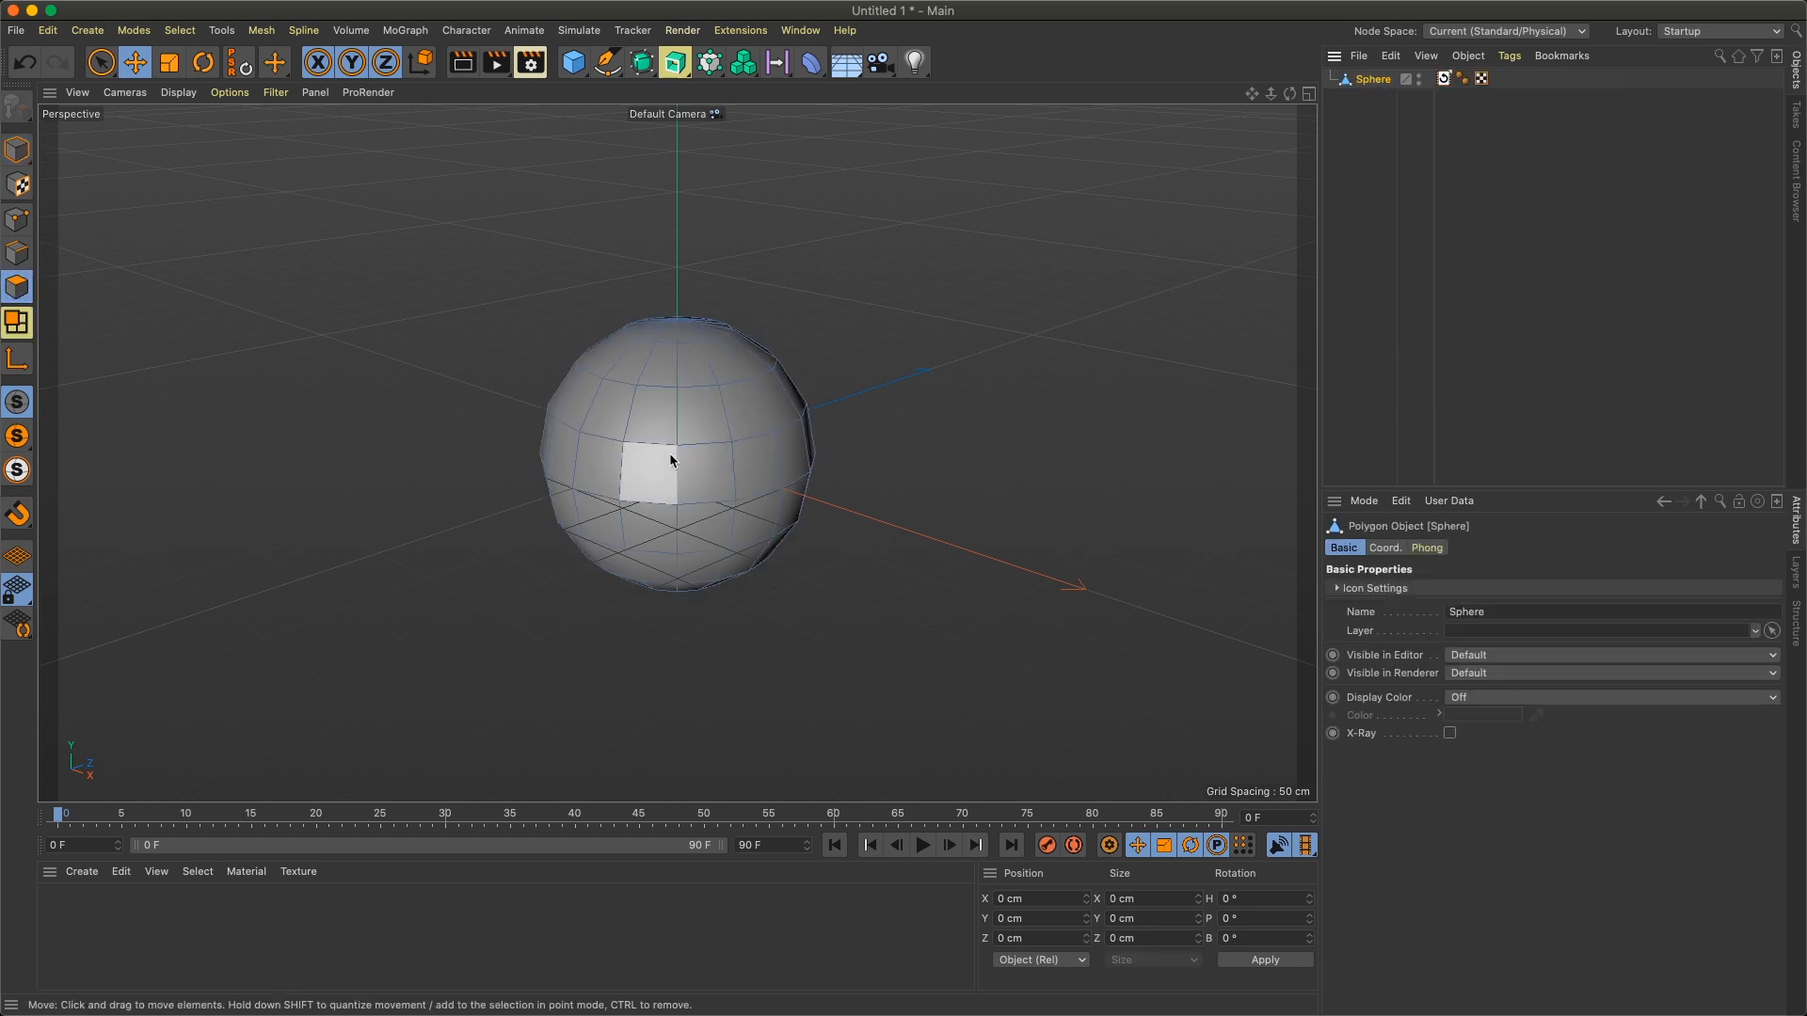
{"action": "key", "text": "u"}
{"action": "key", "text": "l"}
{"action": "left_click", "coordinate": [632, 471]}
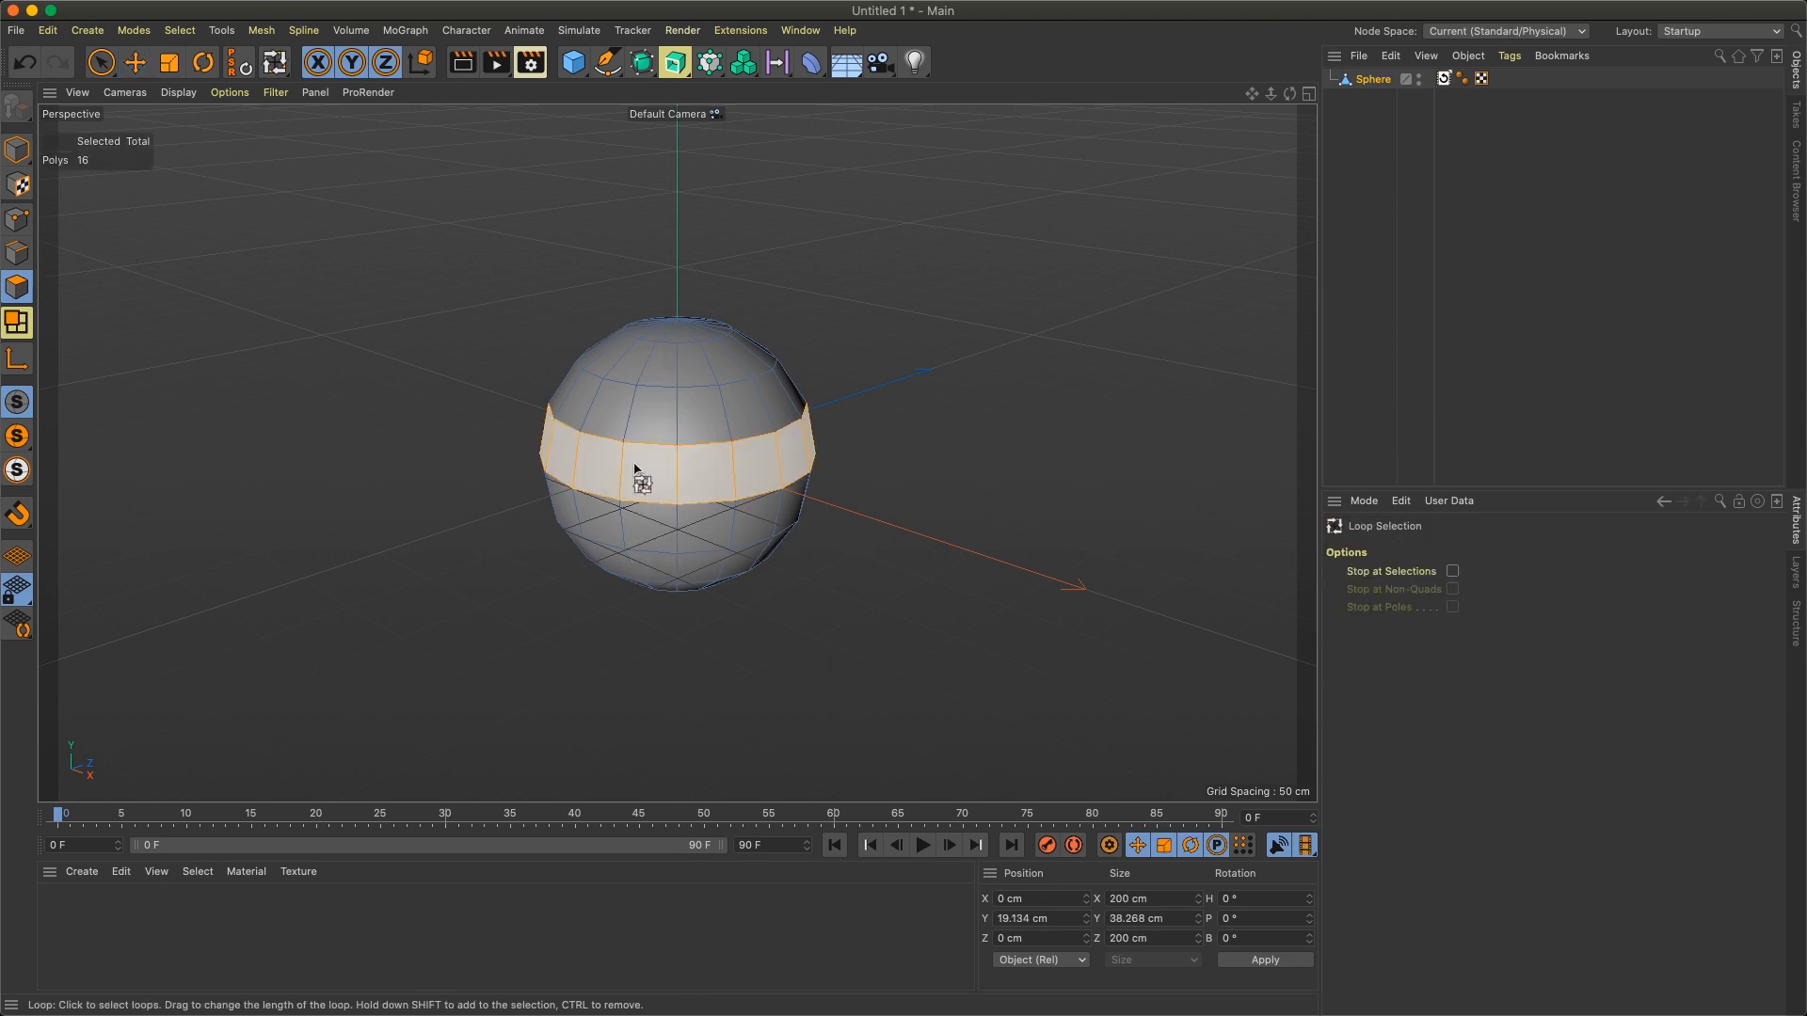
{"action": "key", "text": "d"}
{"action": "left_click_drag", "start_coordinate": [628, 544], "coordinate": [731, 433]}
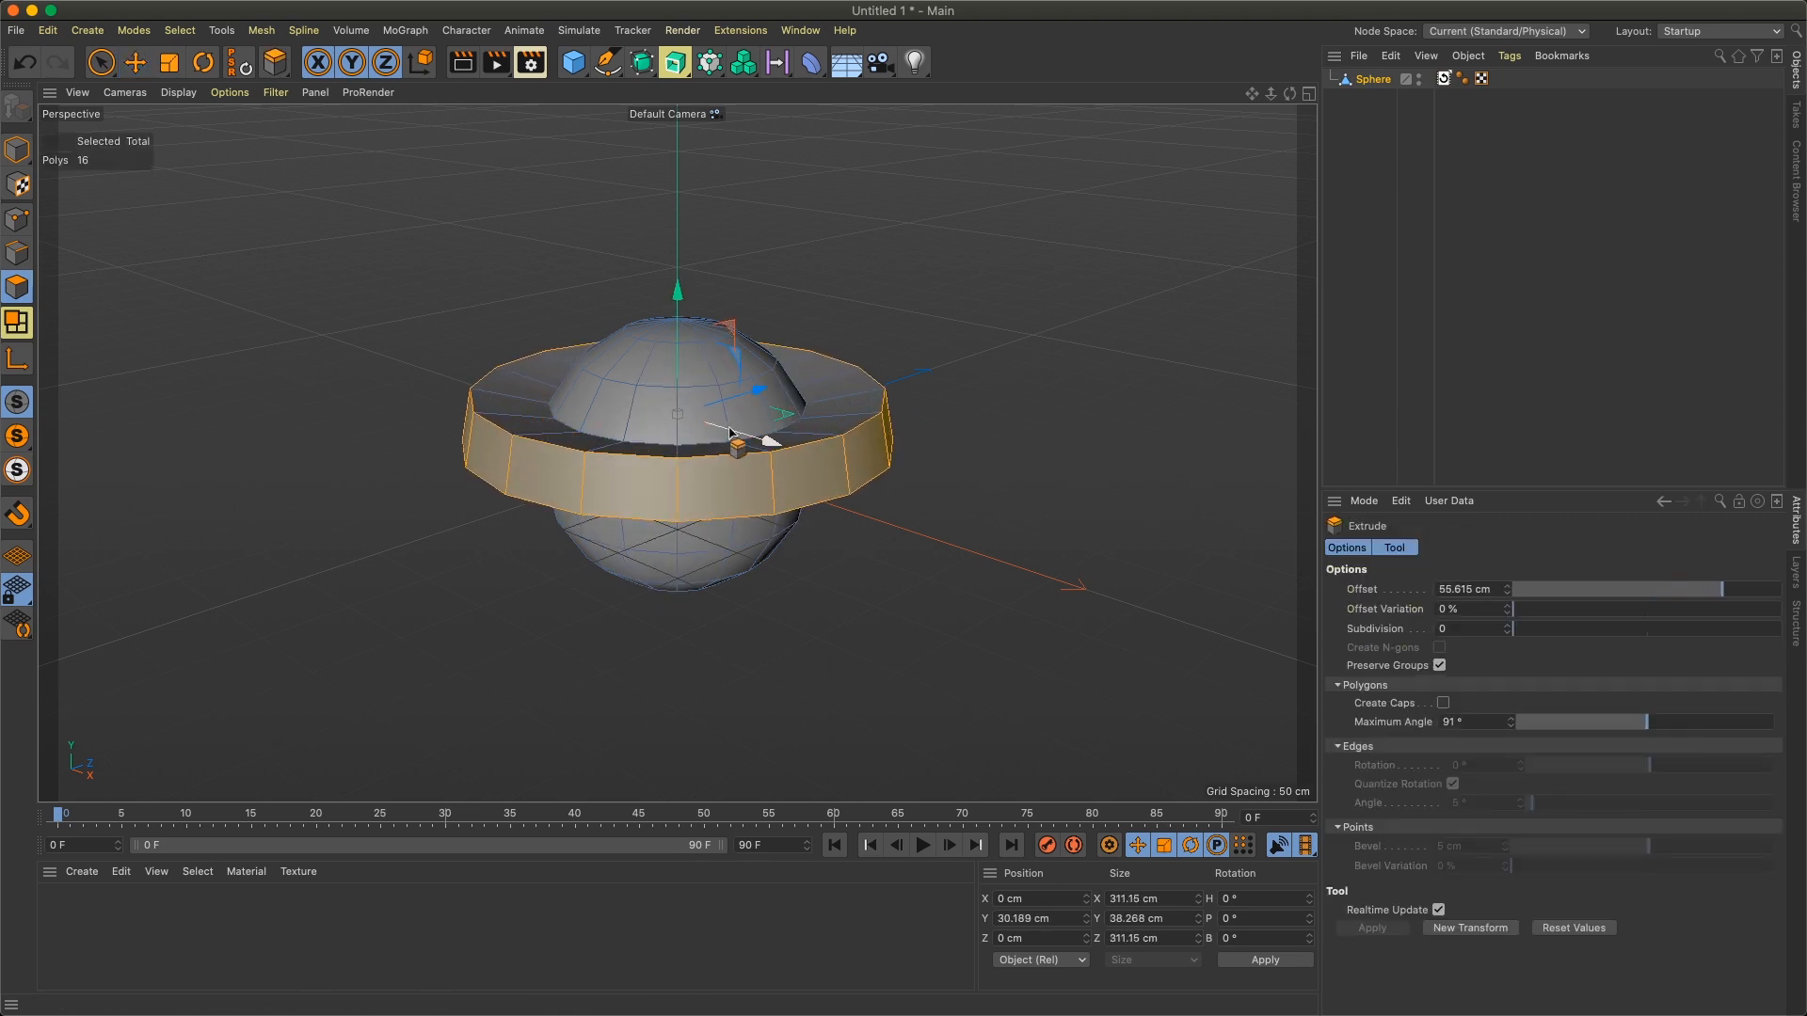
{"action": "left_click", "coordinate": [1444, 80]}
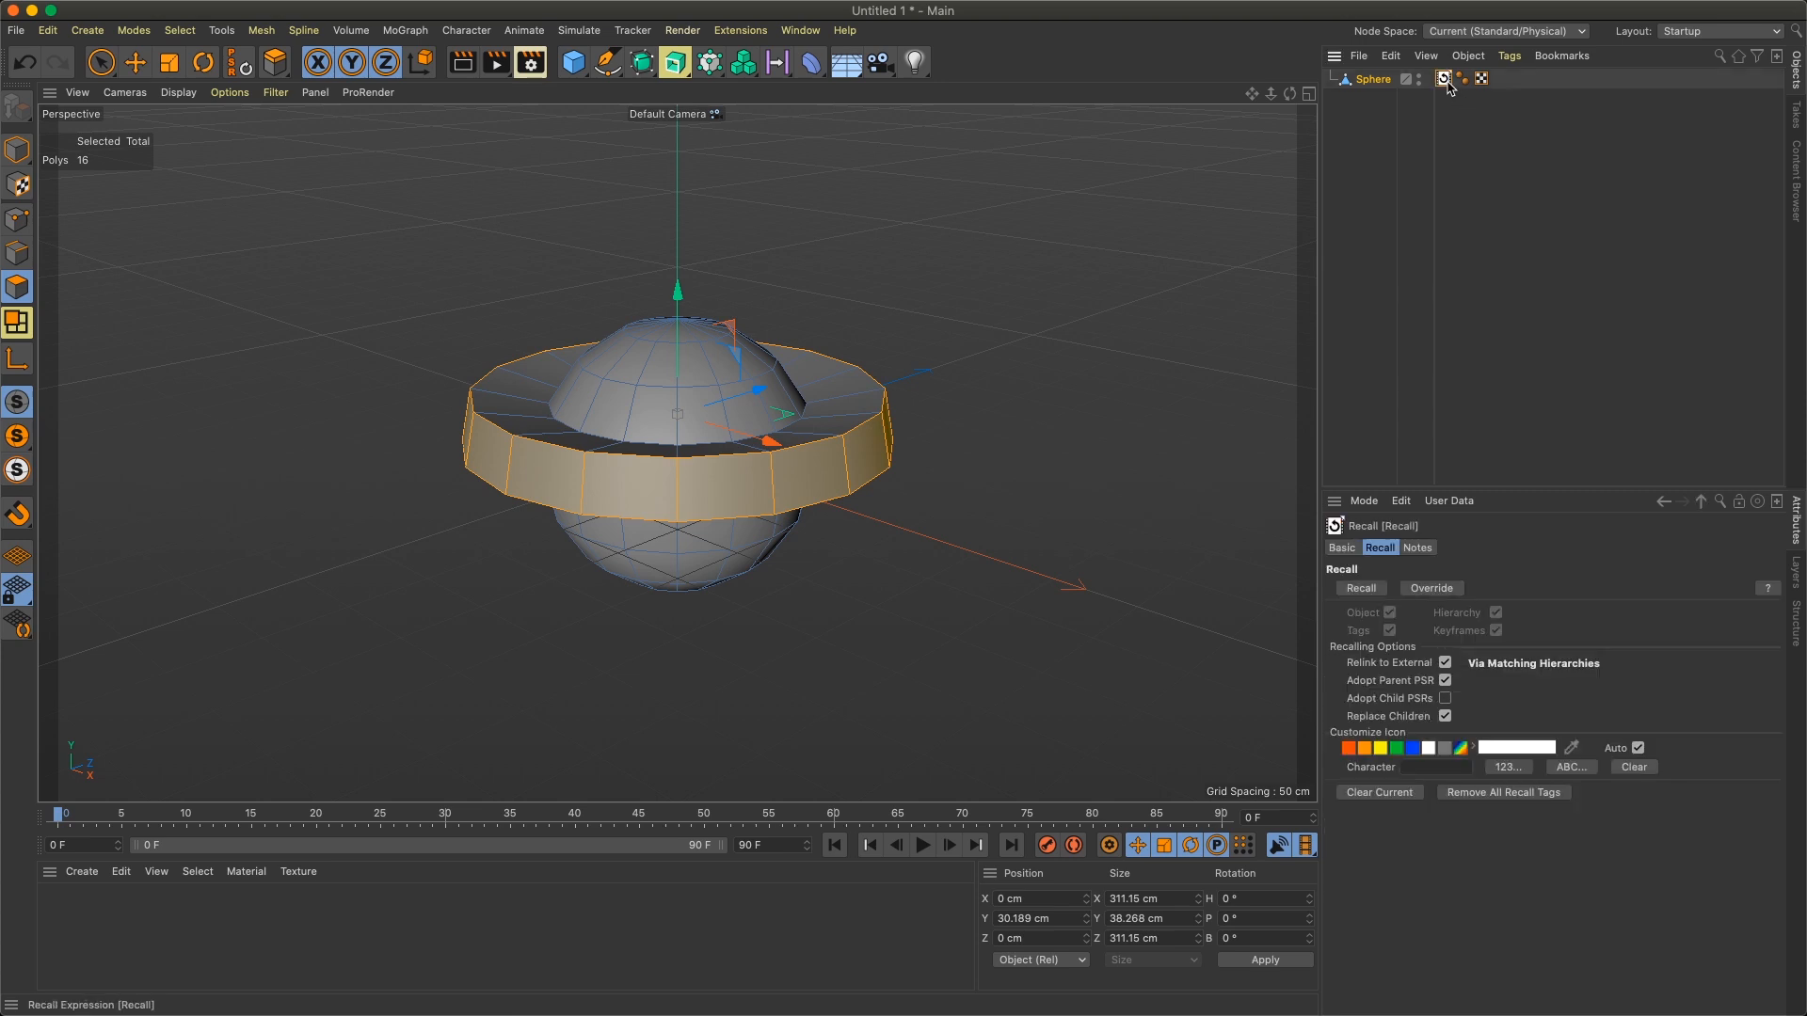
- Recall the sphere's stored parametric state from its Recall tag
{"action": "left_click", "coordinate": [1361, 589]}
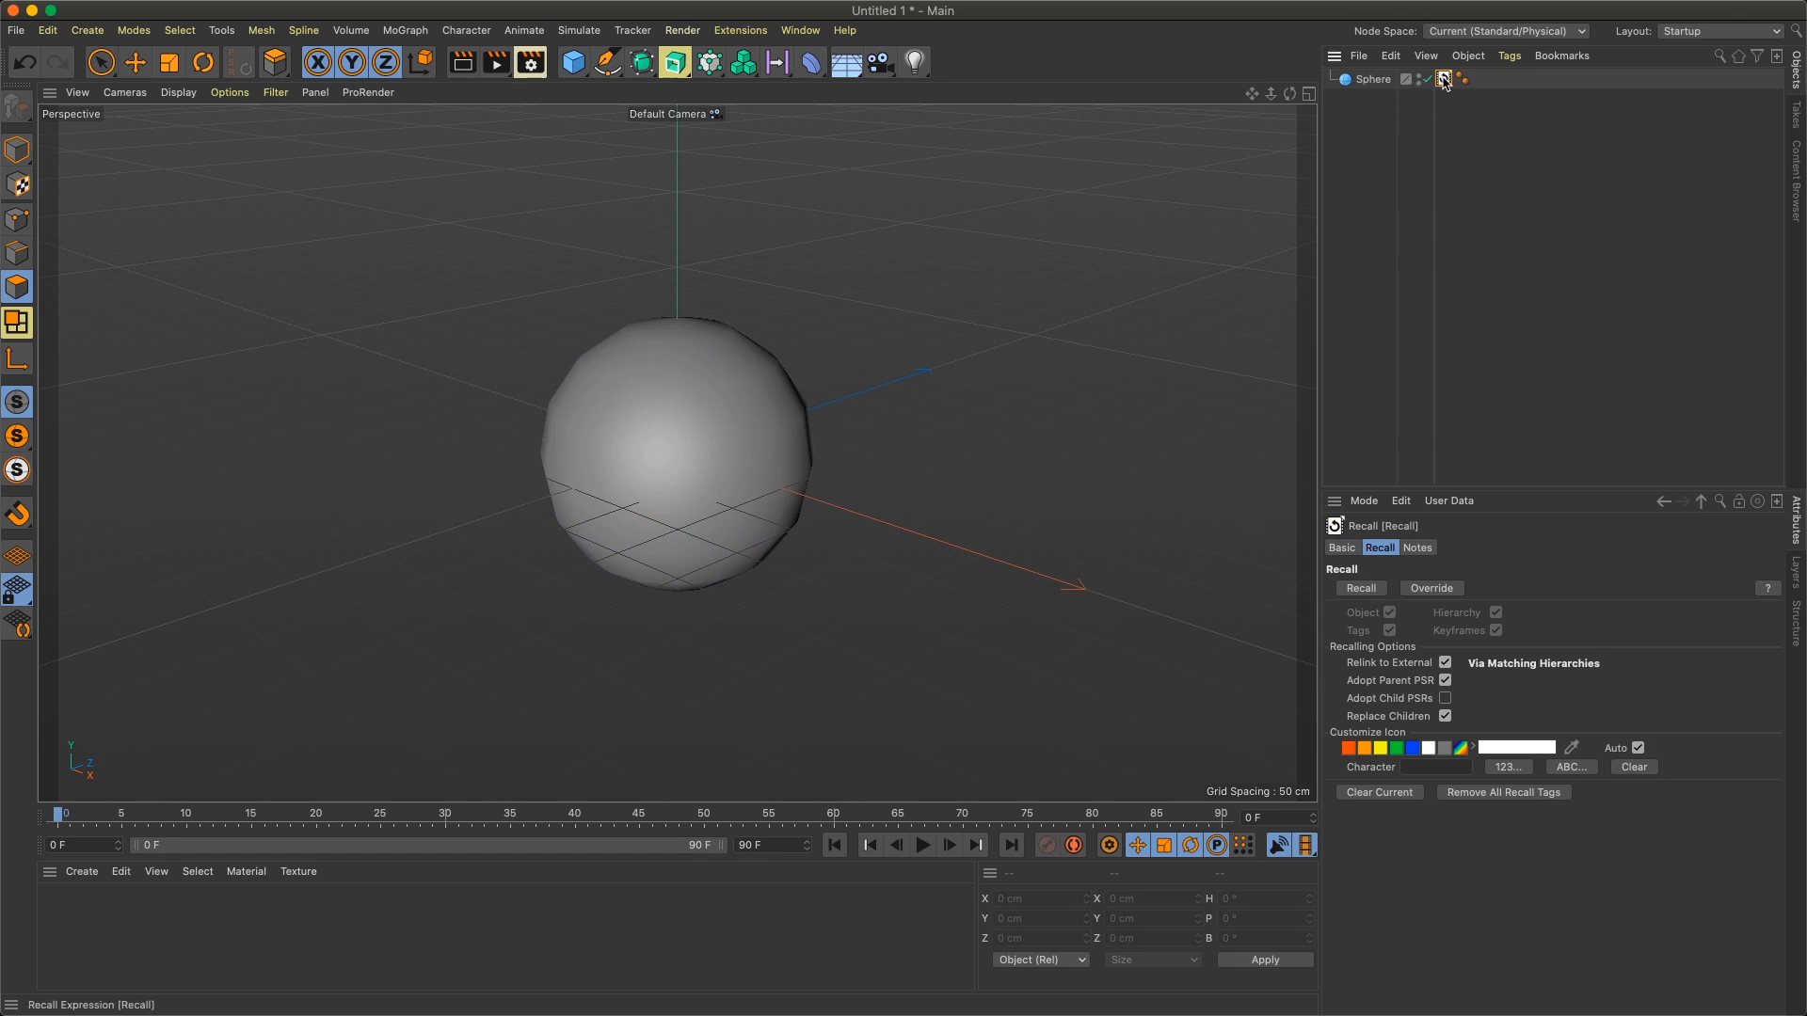
- Replace the sphere's Recall tag with a new one and store the sphere's current state in it
{"action": "right_click", "coordinate": [1379, 87]}
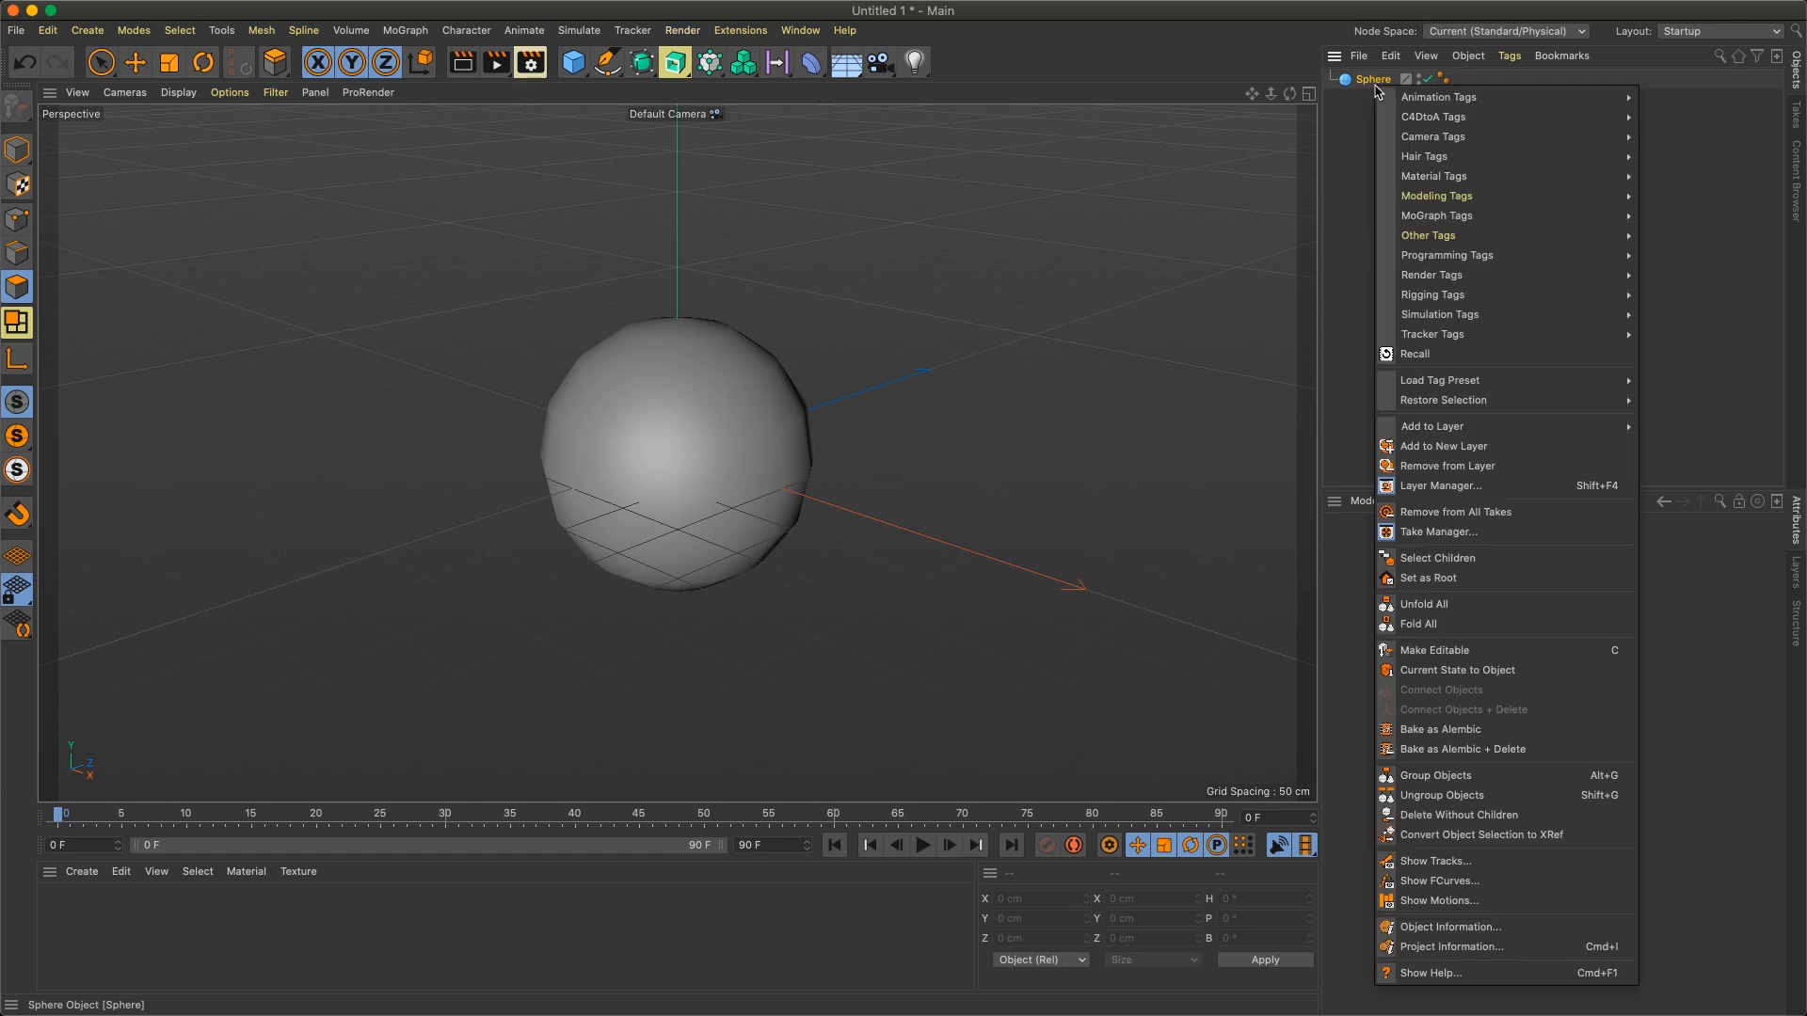
{"action": "left_click", "coordinate": [1468, 356]}
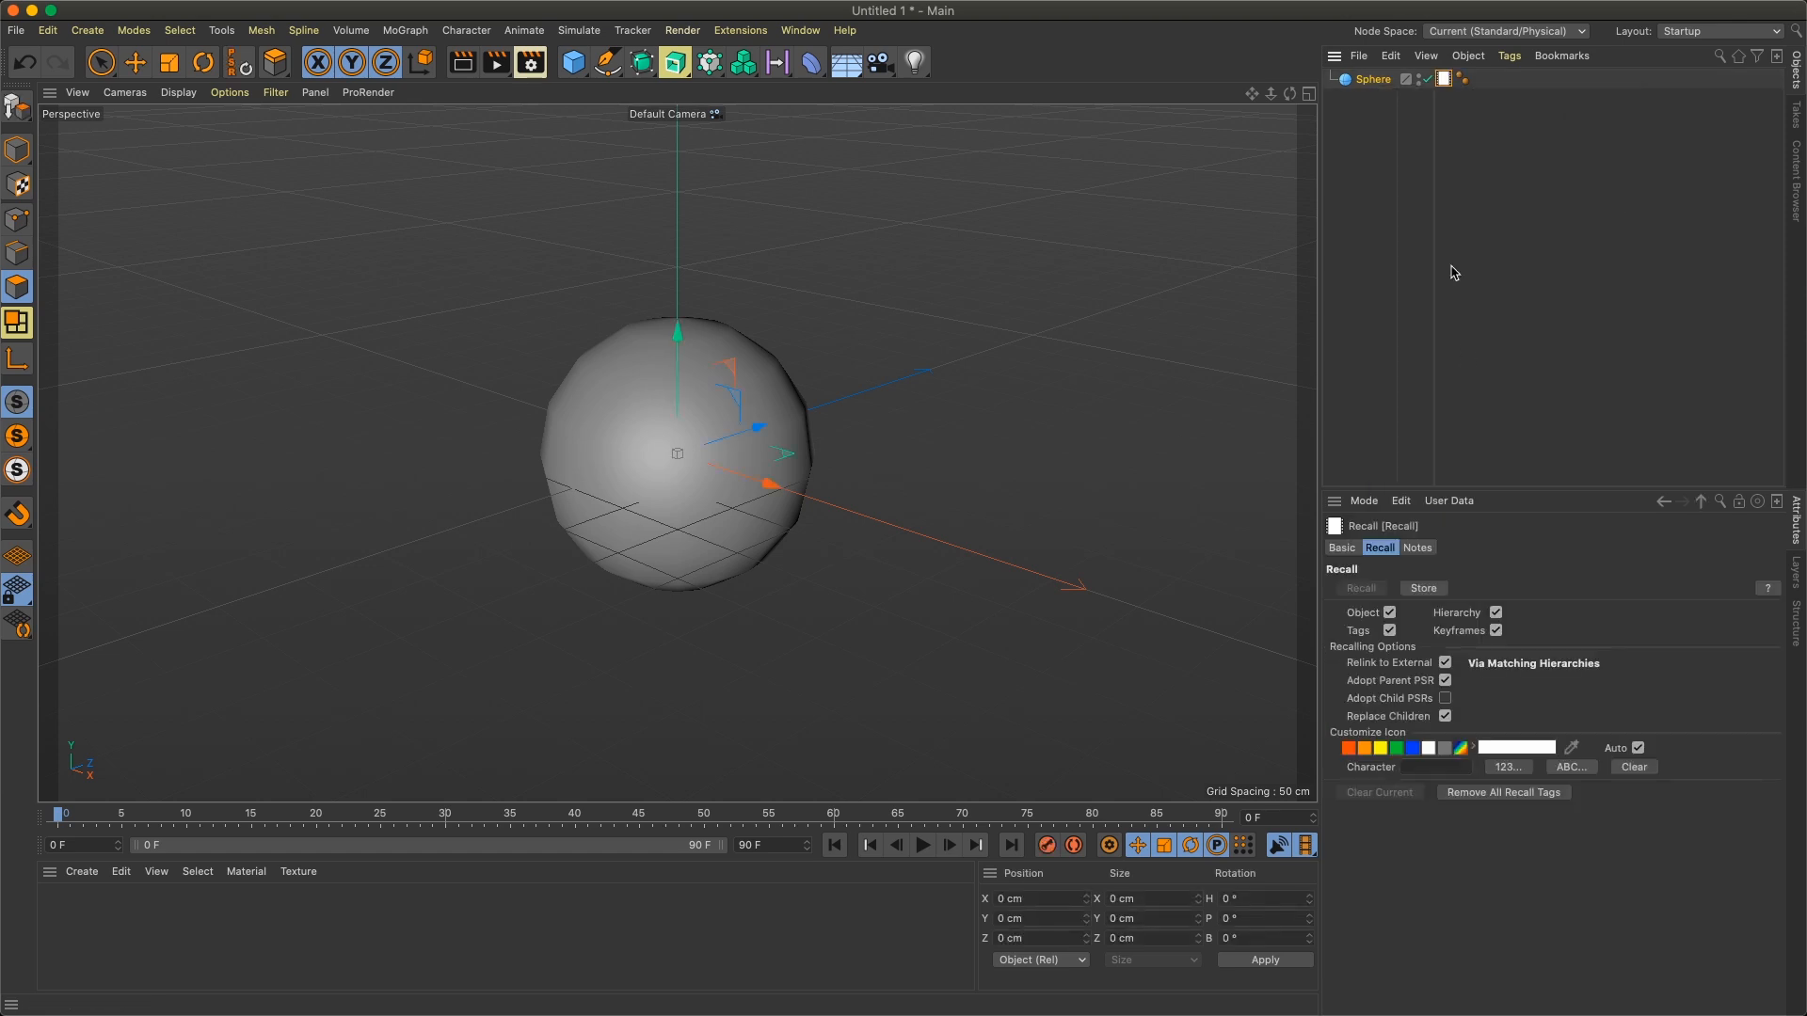
{"action": "double_click", "coordinate": [1446, 82]}
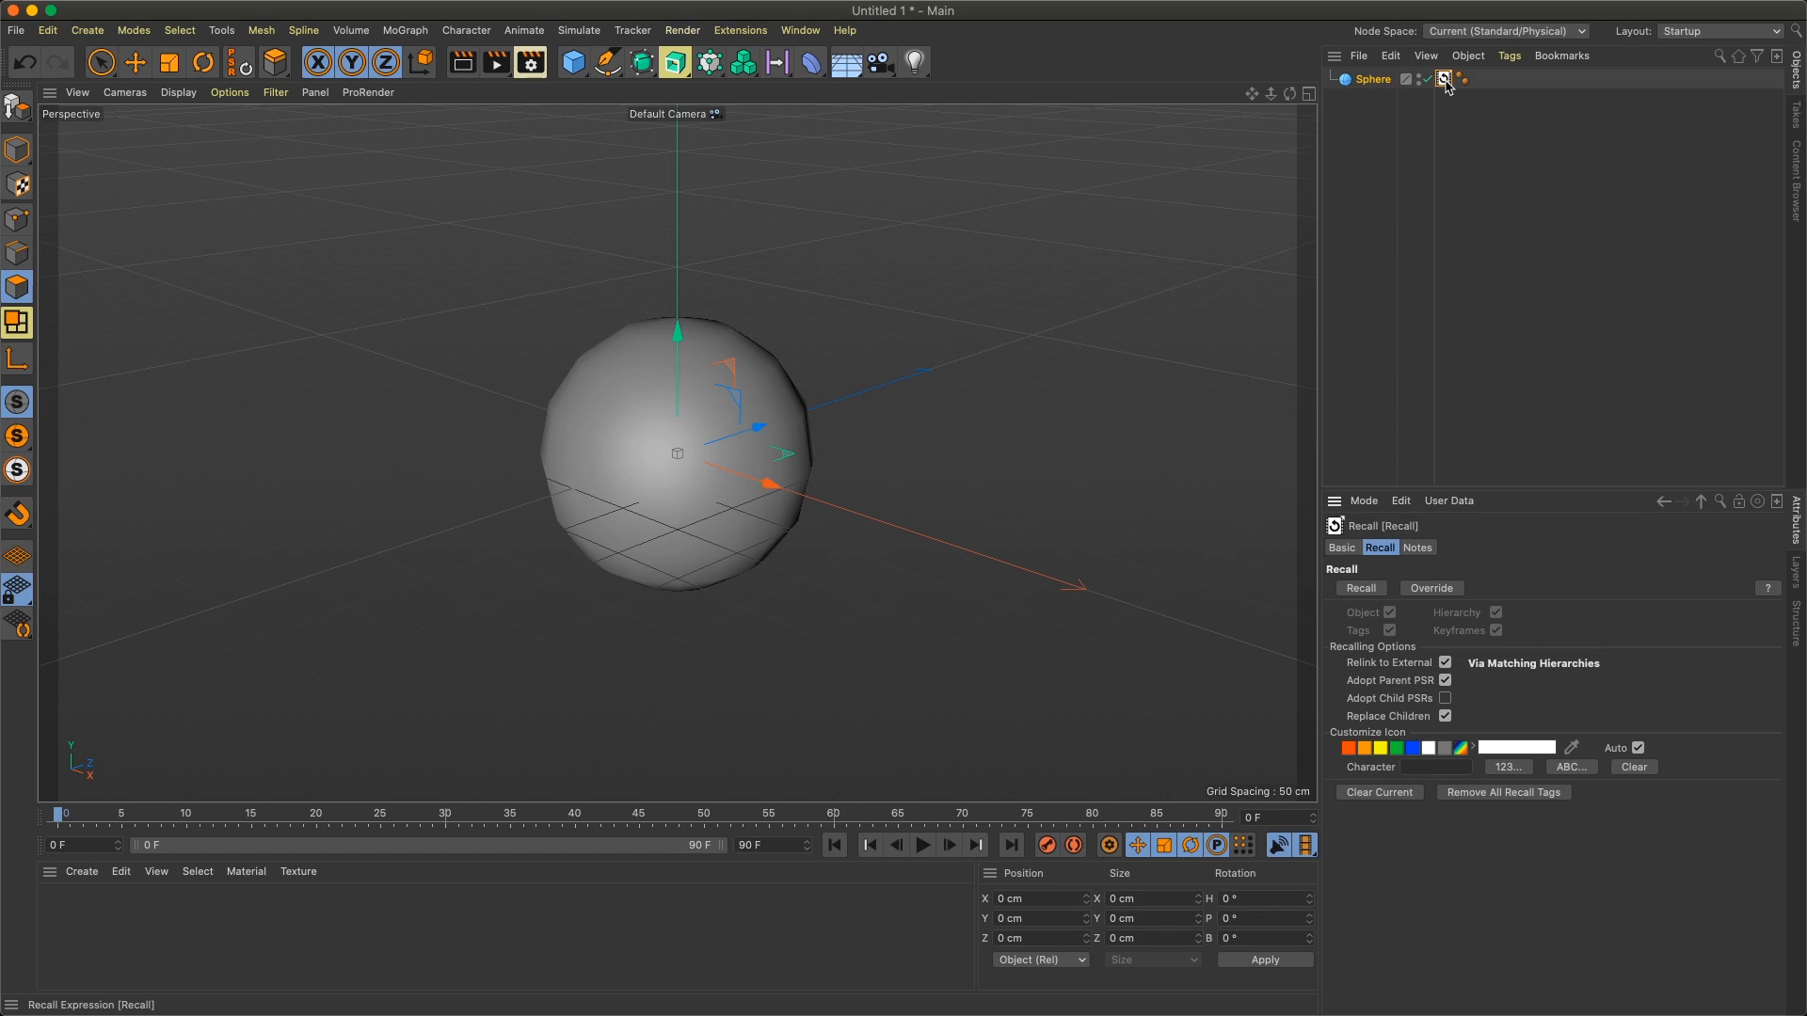
- Reduce the sphere's segments to 3 and recall its stored state from the Recall tag
{"action": "left_click", "coordinate": [1367, 81]}
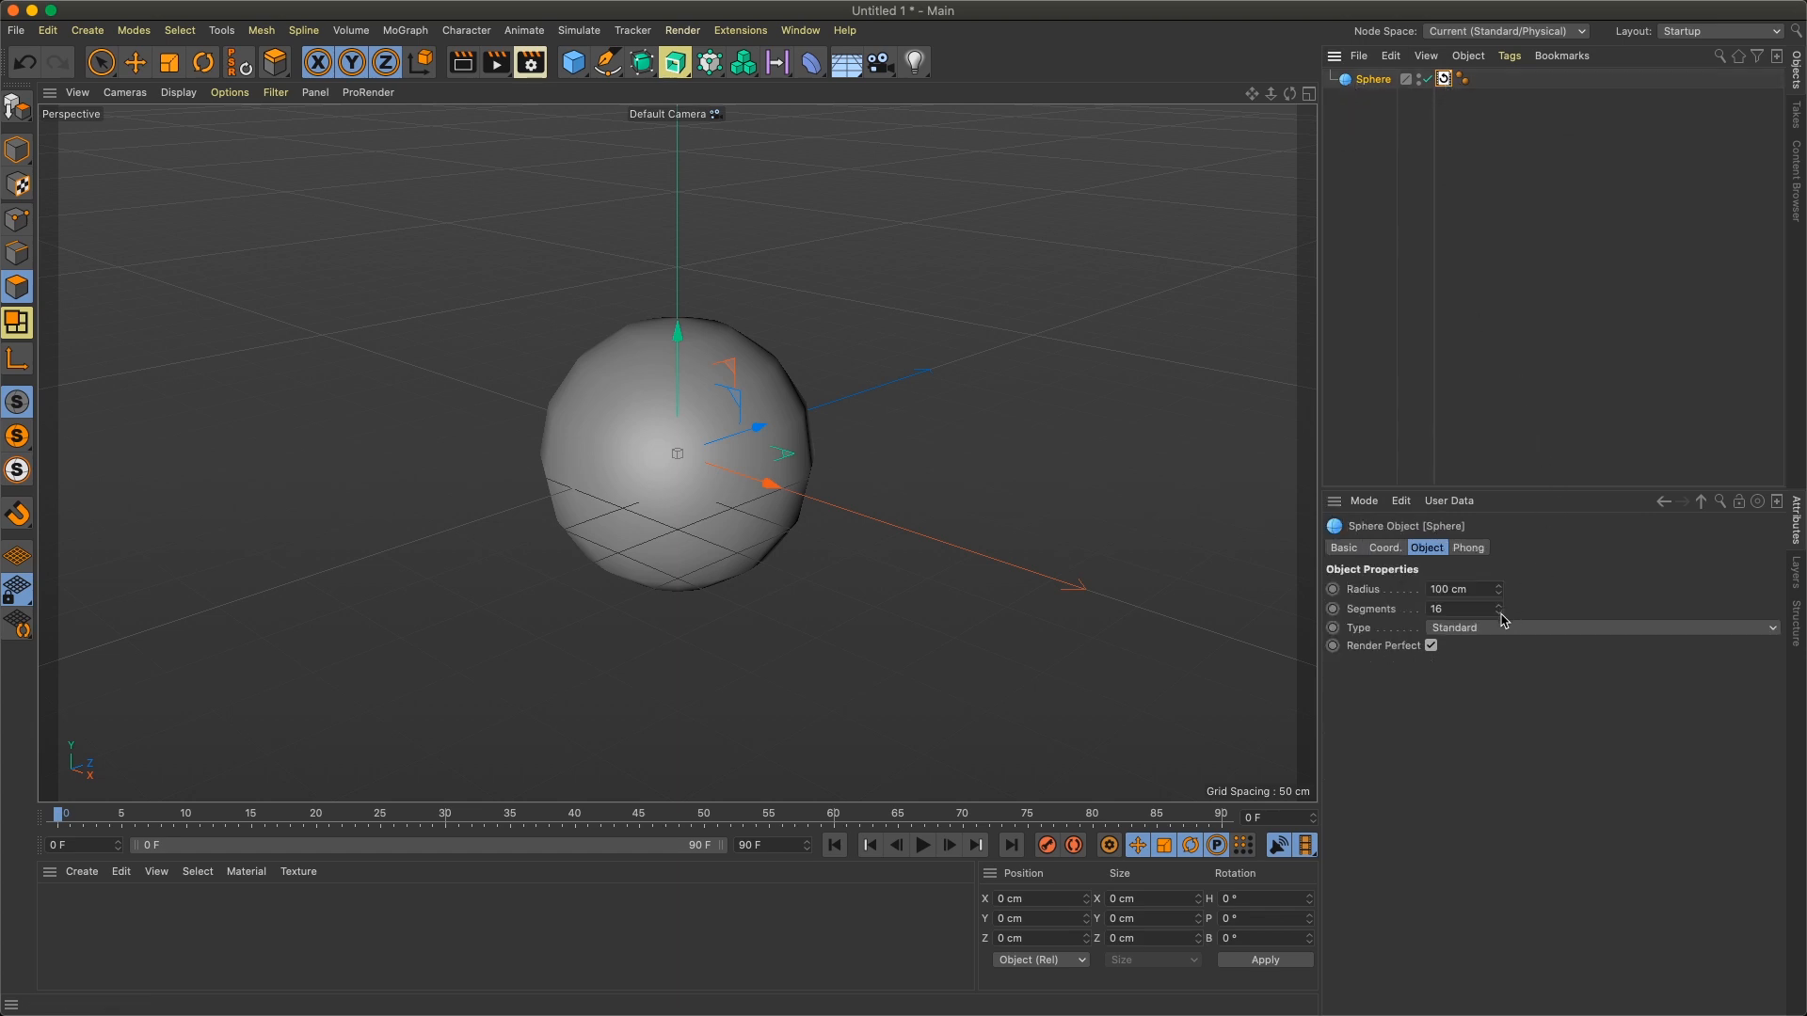
{"action": "left_click_drag", "start_coordinate": [1499, 610], "coordinate": [1425, 609]}
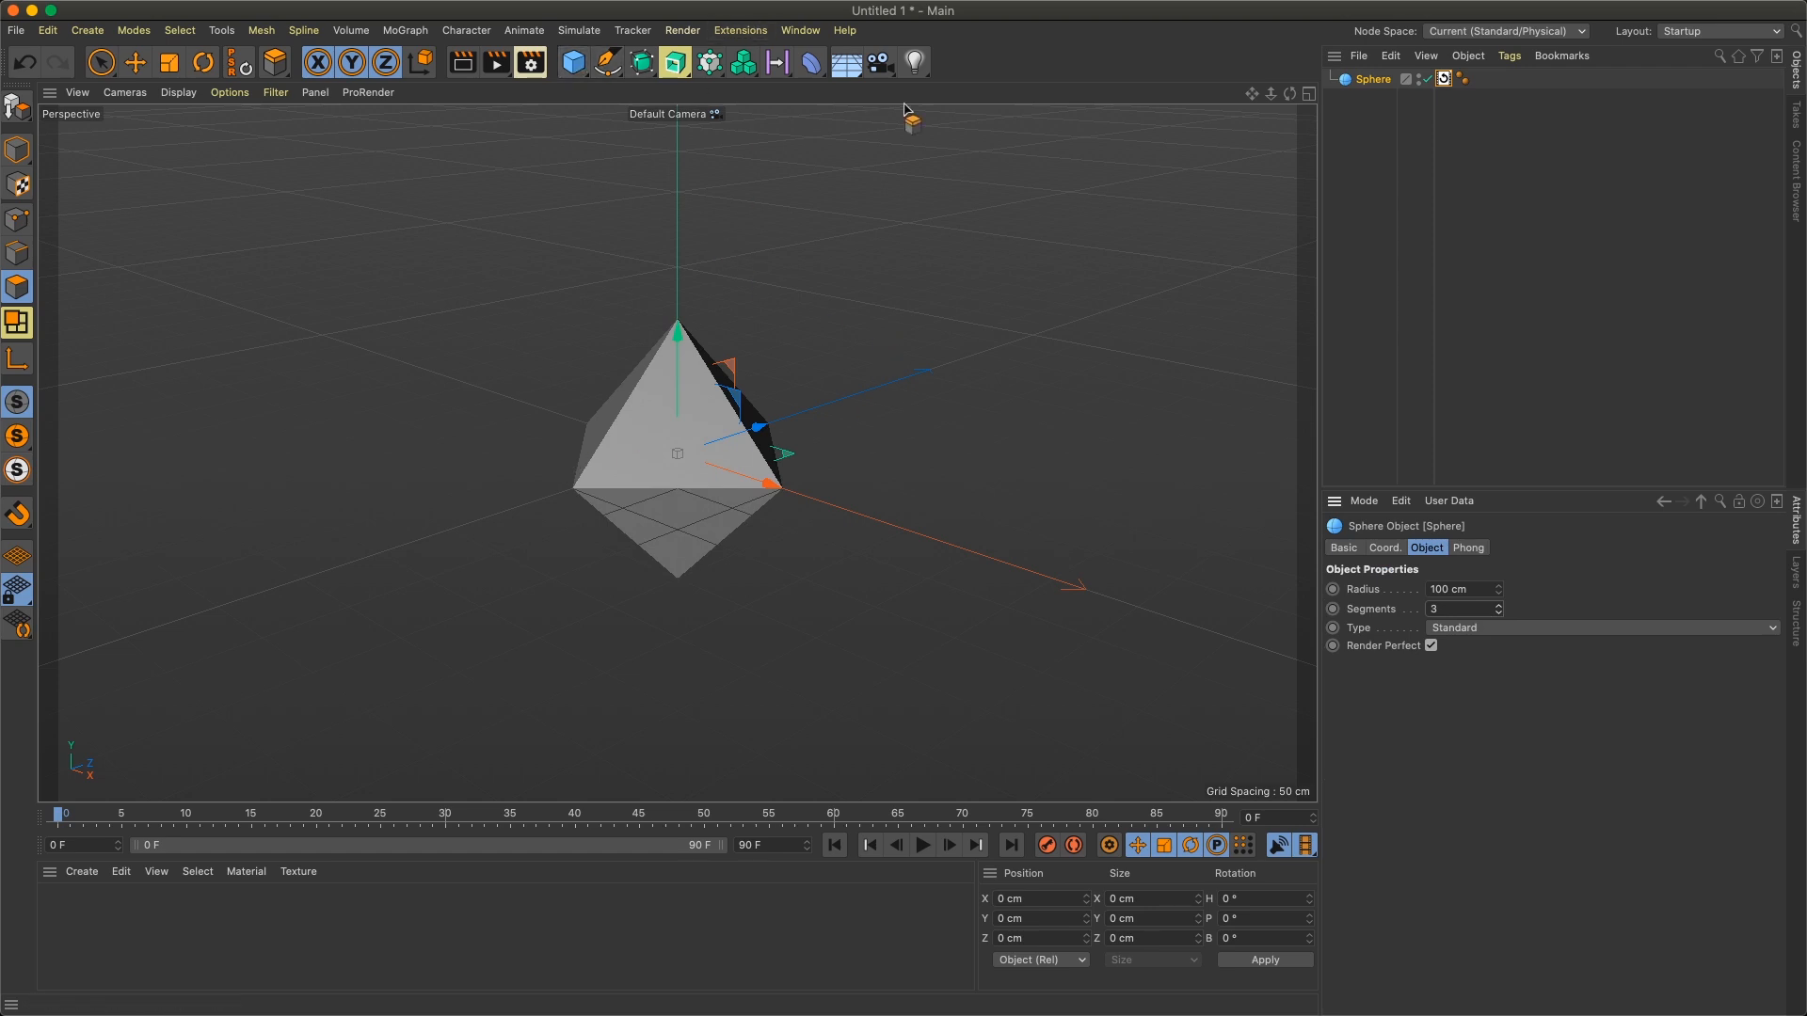
{"action": "double_click", "coordinate": [1445, 79]}
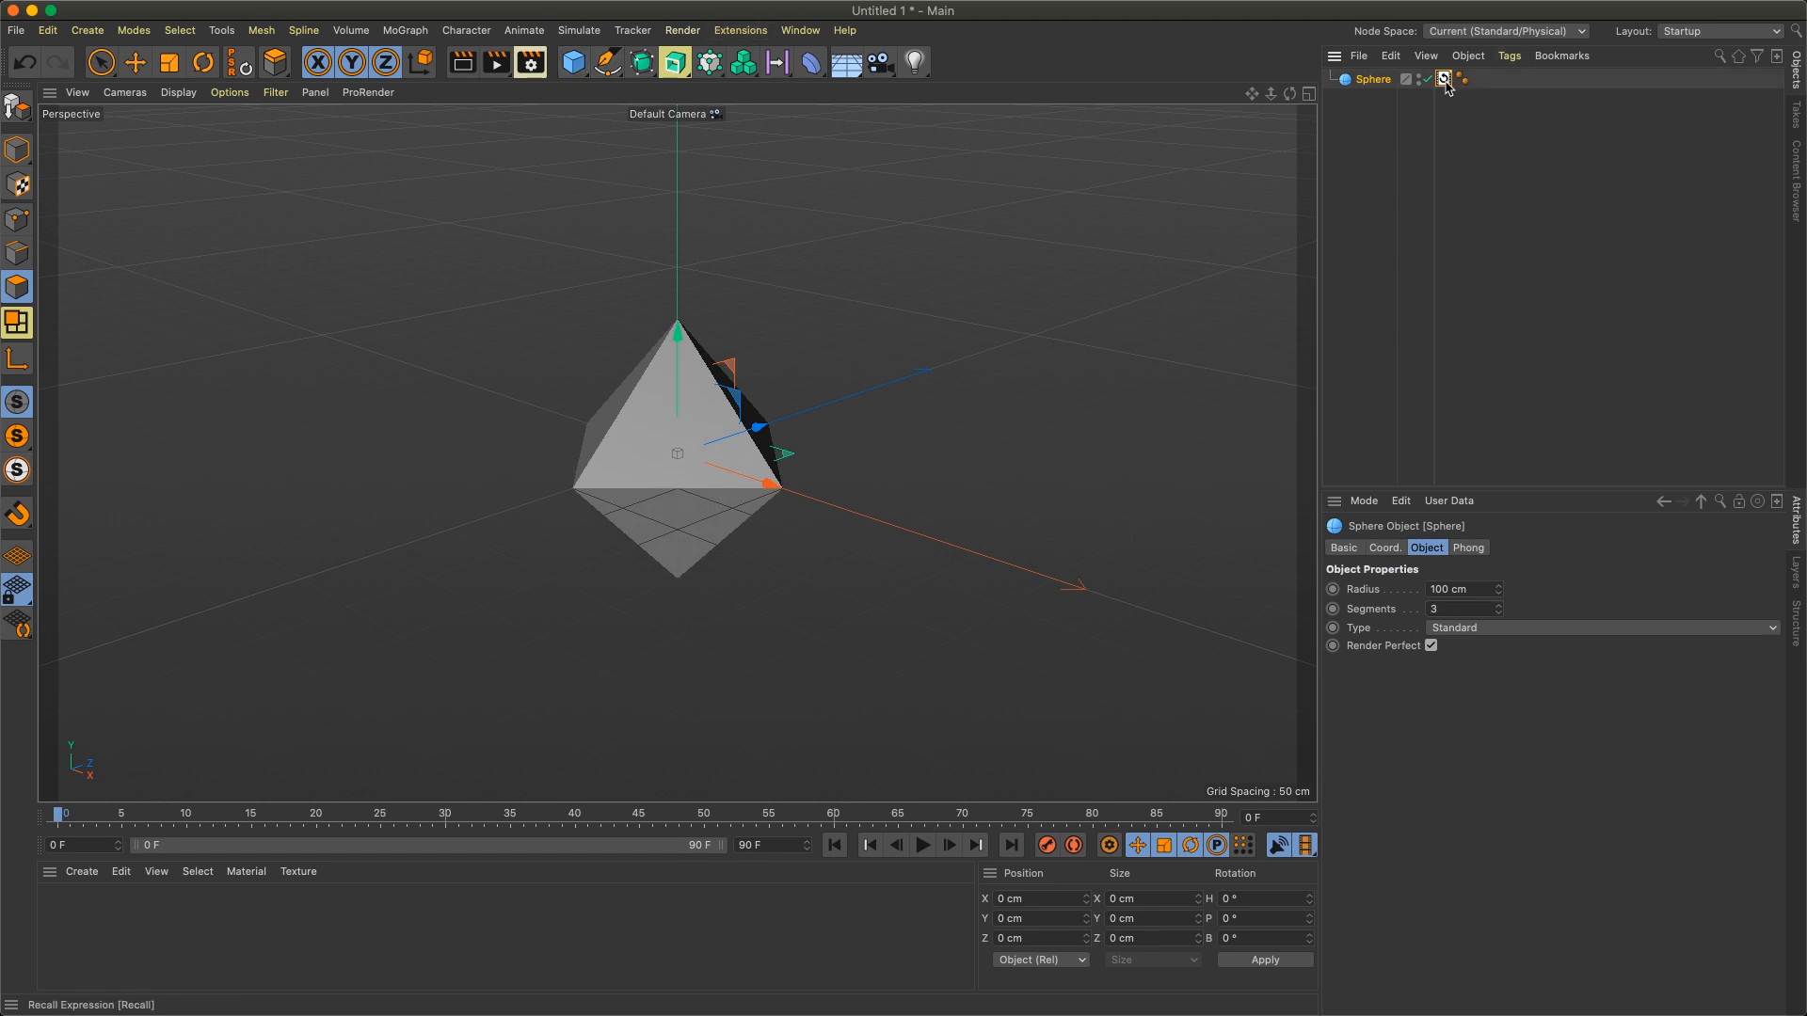